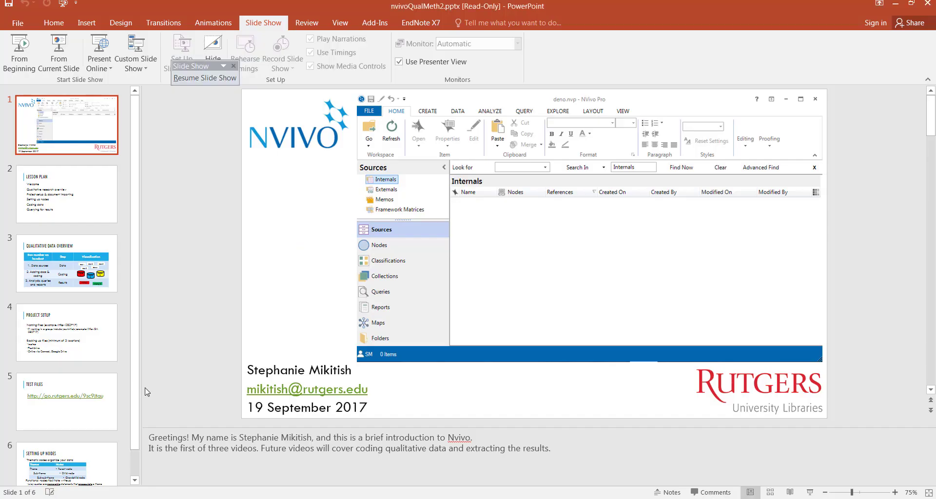
Step: Present the Test Files slide full screen, keep the current Windows color scheme without further reminders, and exit the slide show
{"action": "scroll", "coordinate": [99, 433], "scroll_direction": "down", "scroll_amount": 1}
{"action": "left_click", "coordinate": [91, 375]}
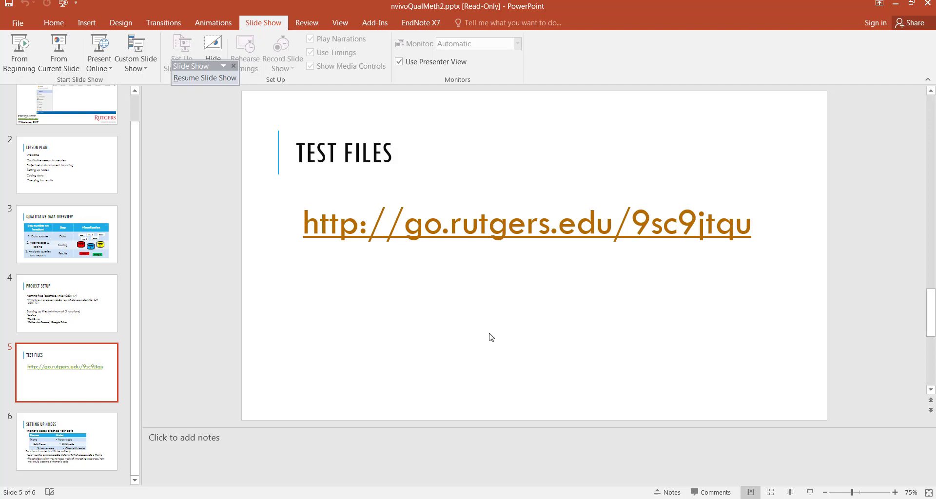
{"action": "left_click", "coordinate": [224, 79]}
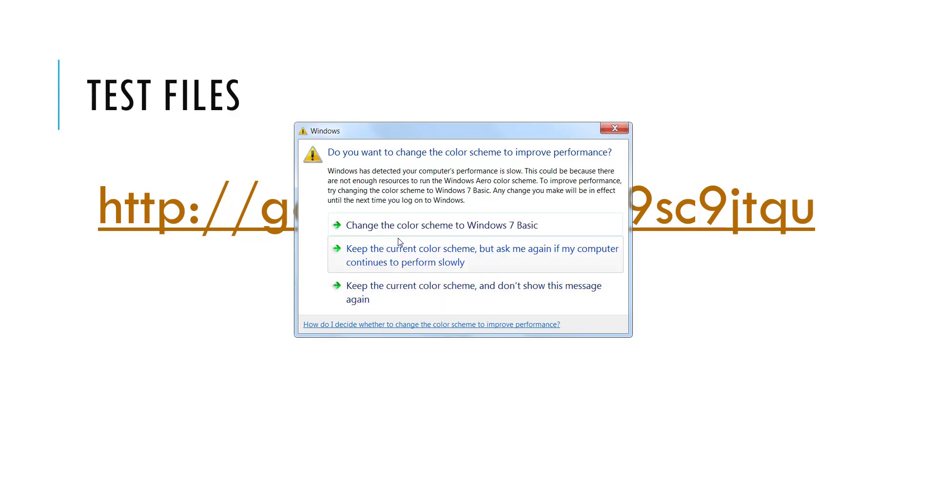
{"action": "left_click", "coordinate": [412, 301]}
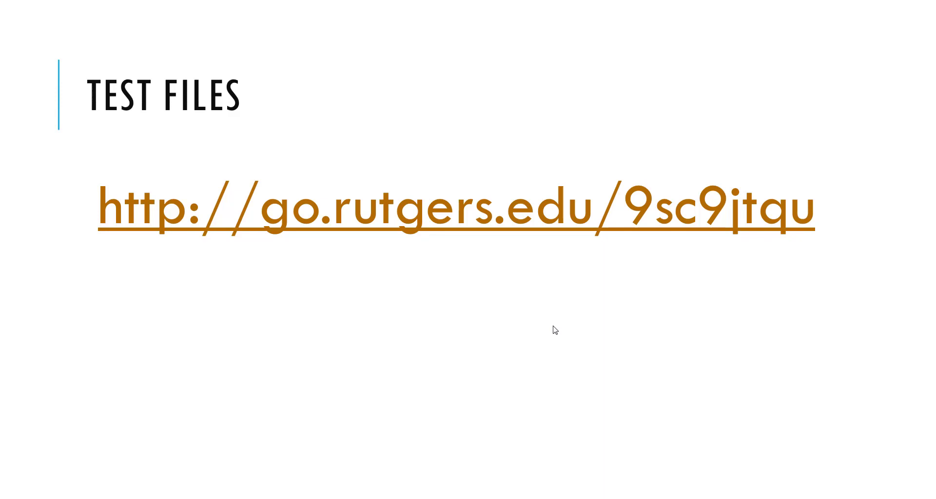
{"action": "key", "text": "Escape"}
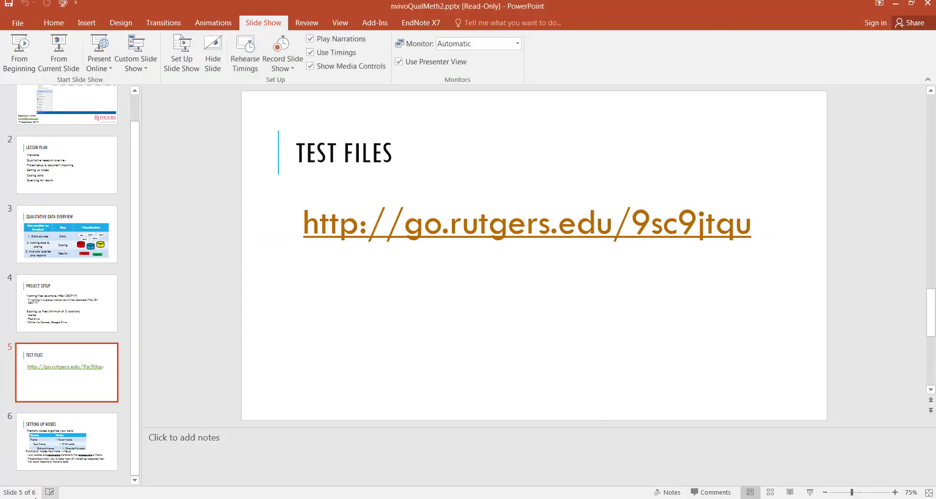
Step: Switch to NVivo 11 by launching it from the QSR program folder
{"action": "left_click", "coordinate": [15, 498]}
{"action": "left_click", "coordinate": [36, 482]}
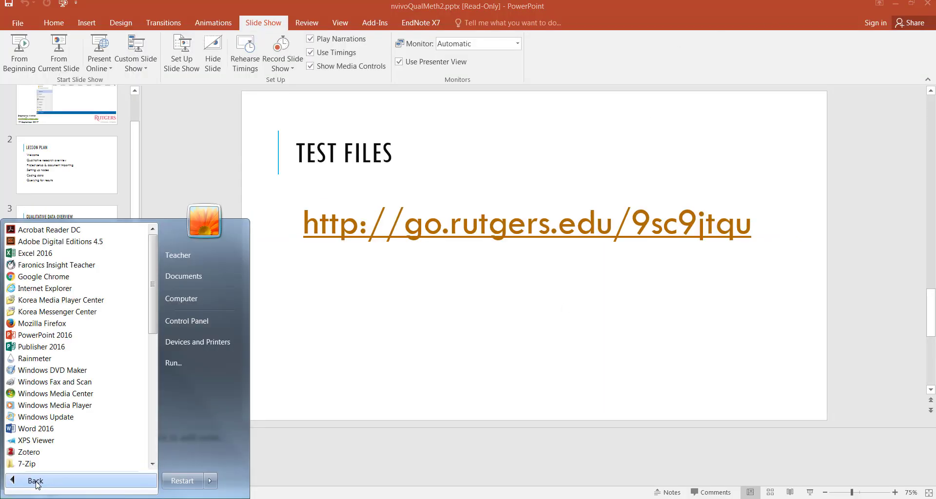
{"action": "scroll", "coordinate": [85, 413], "scroll_direction": "down", "scroll_amount": 2}
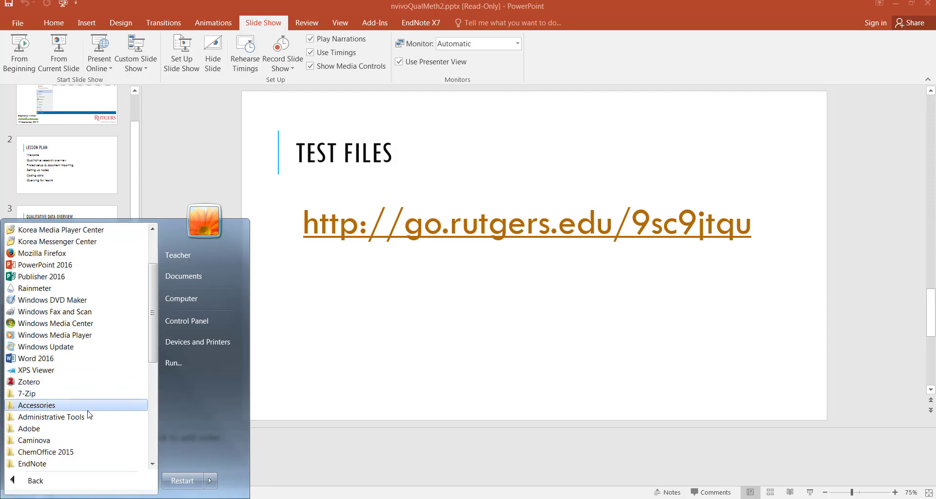
{"action": "scroll", "coordinate": [85, 412], "scroll_direction": "down", "scroll_amount": 5}
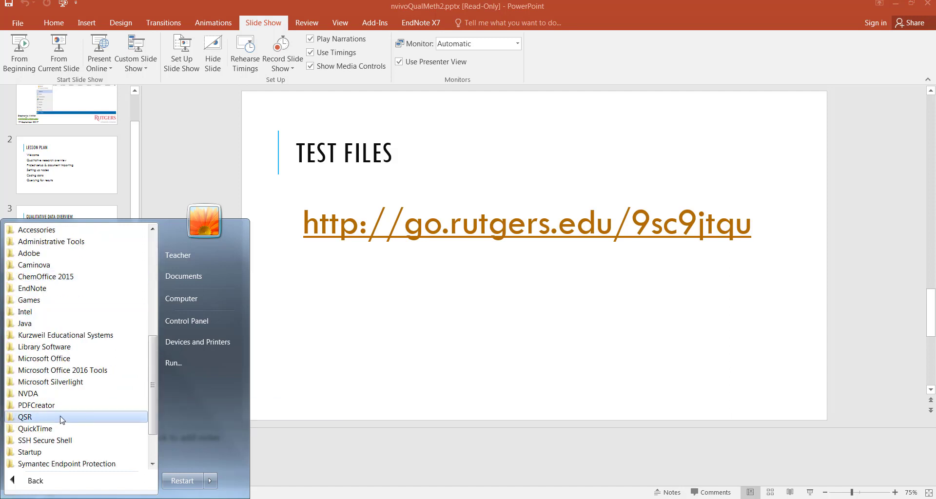
{"action": "left_click", "coordinate": [62, 418]}
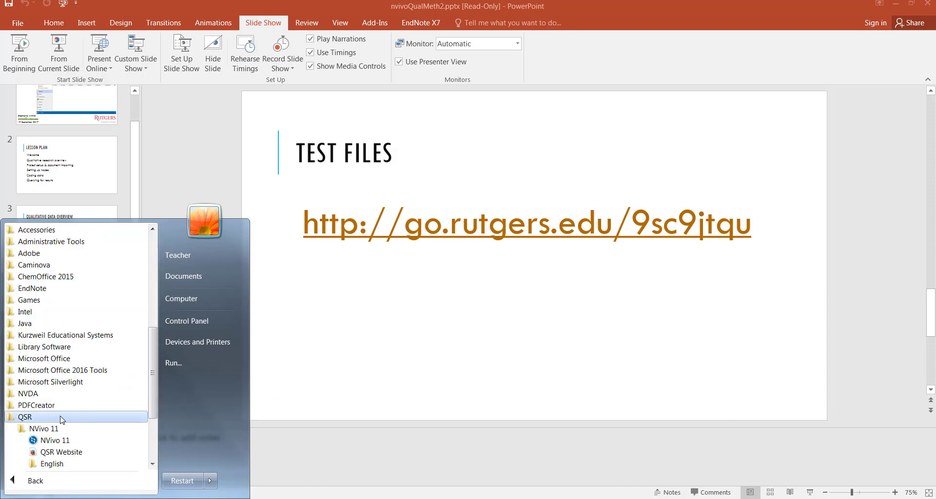
{"action": "left_click", "coordinate": [64, 440]}
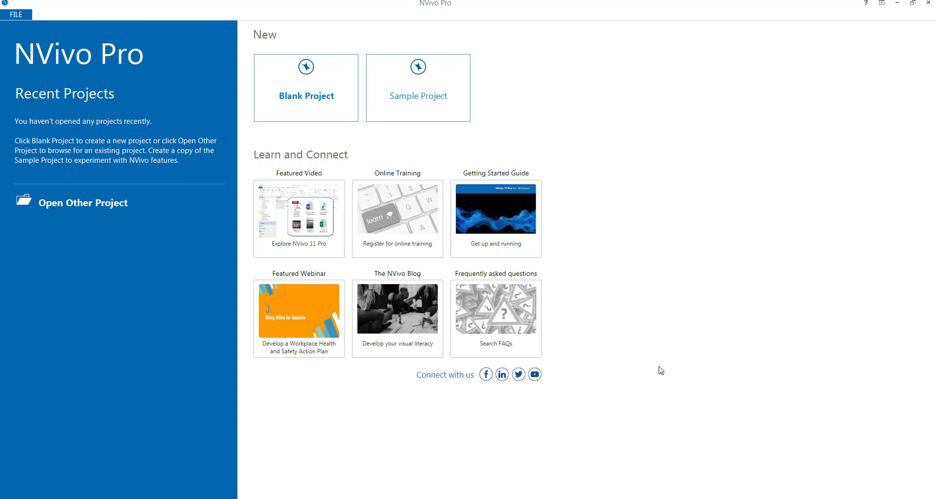
Step: Create a blank project titled "training 092117" and save its project file on the Desktop
{"action": "left_click", "coordinate": [328, 74]}
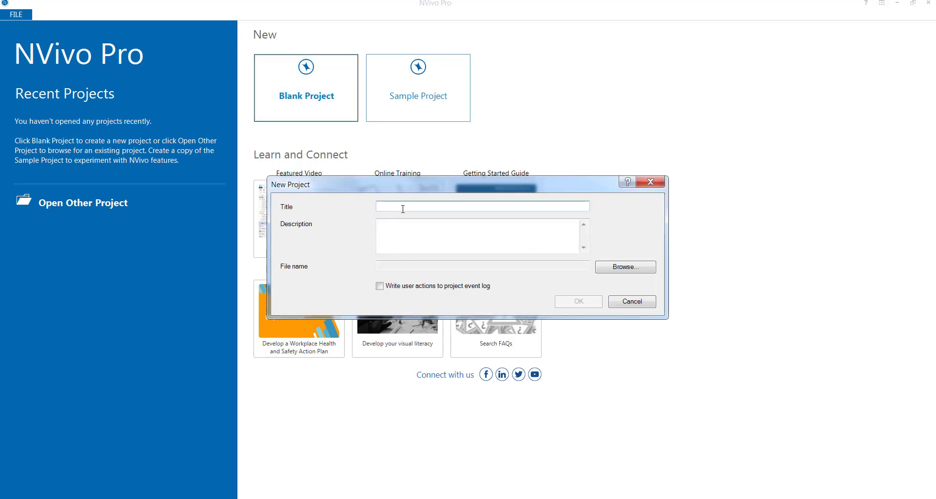
{"action": "type", "text": "training"}
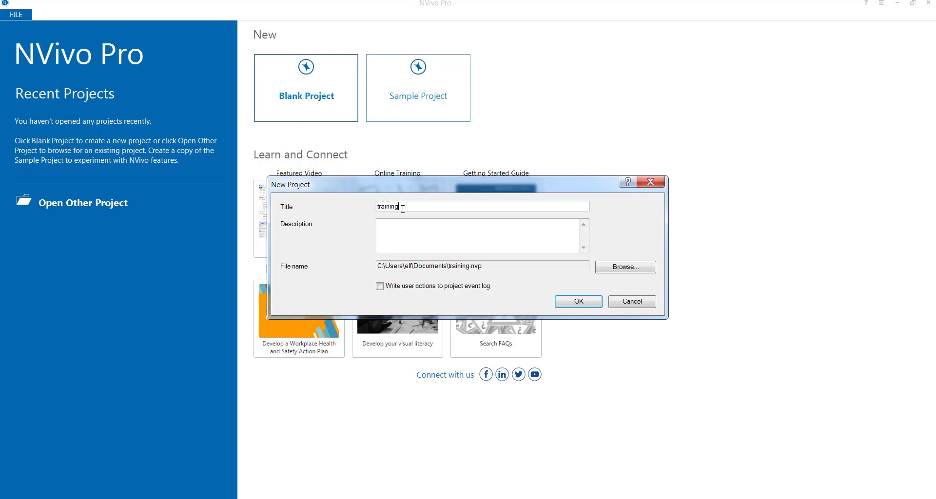
{"action": "type", "text": " 092117"}
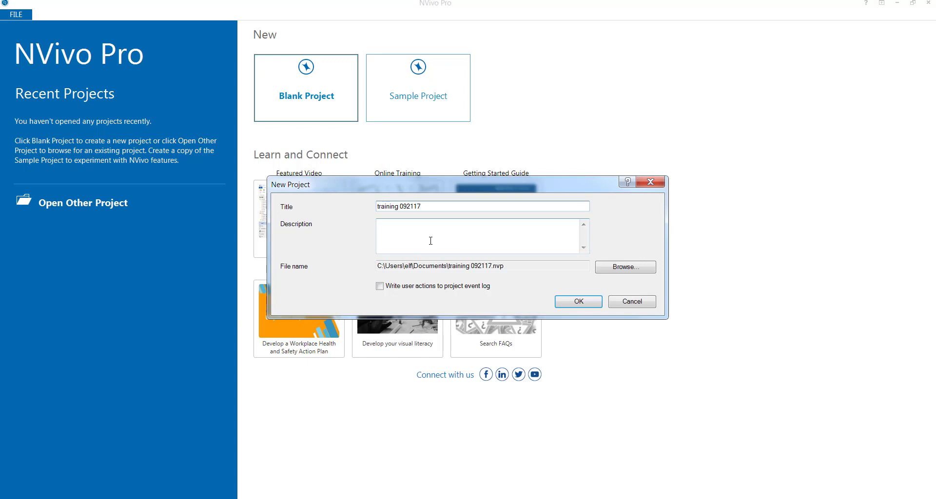
{"action": "left_click", "coordinate": [622, 271]}
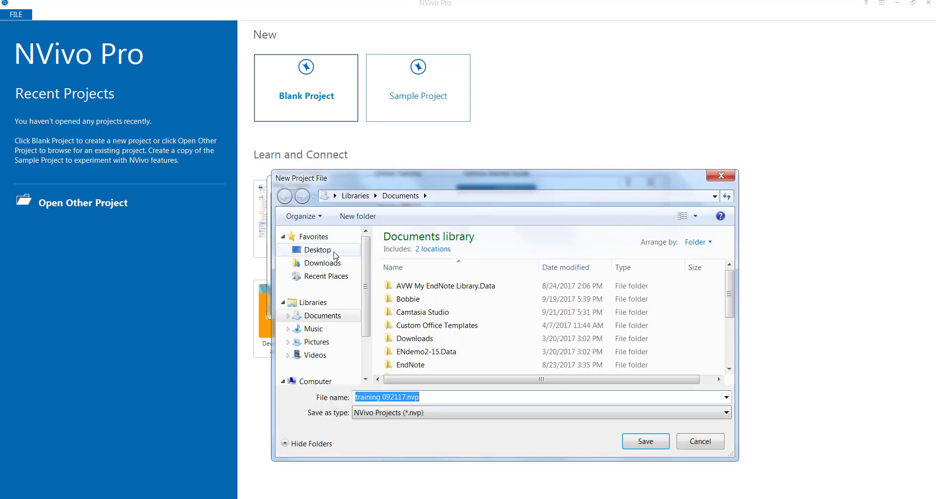
{"action": "left_click", "coordinate": [317, 249]}
{"action": "left_click", "coordinate": [645, 441]}
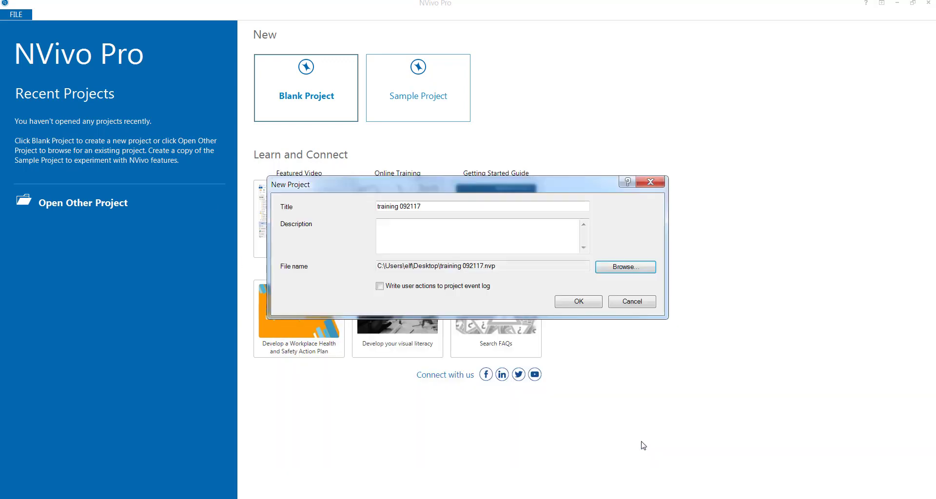
{"action": "left_click", "coordinate": [578, 301]}
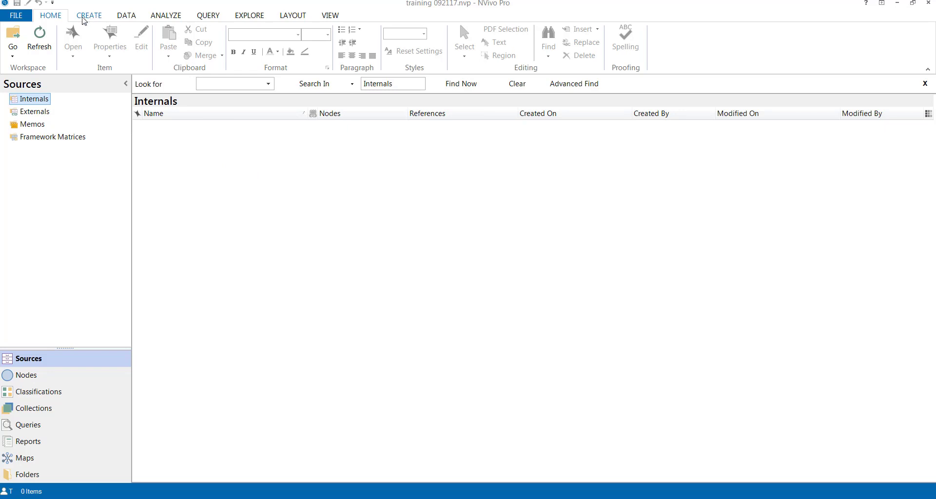
Step: Create a folder named "Interview" under the Internals sources
{"action": "left_click", "coordinate": [89, 20]}
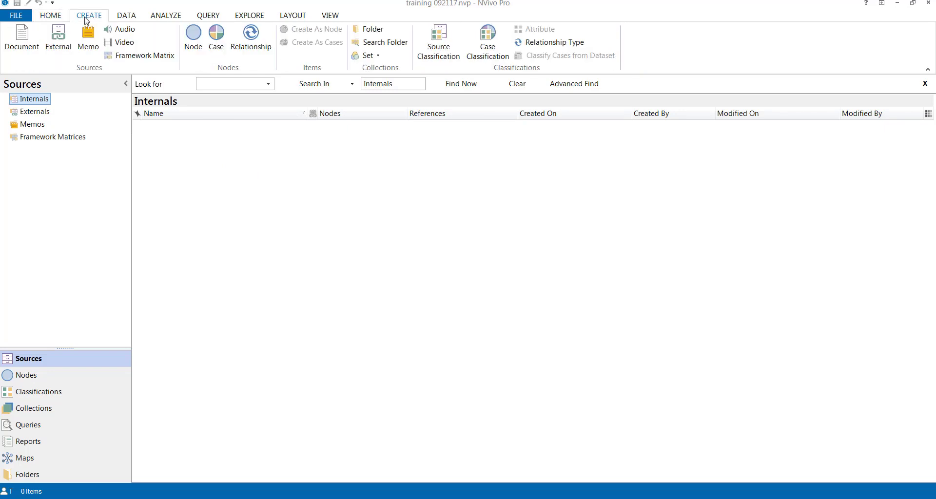
{"action": "left_click", "coordinate": [375, 31]}
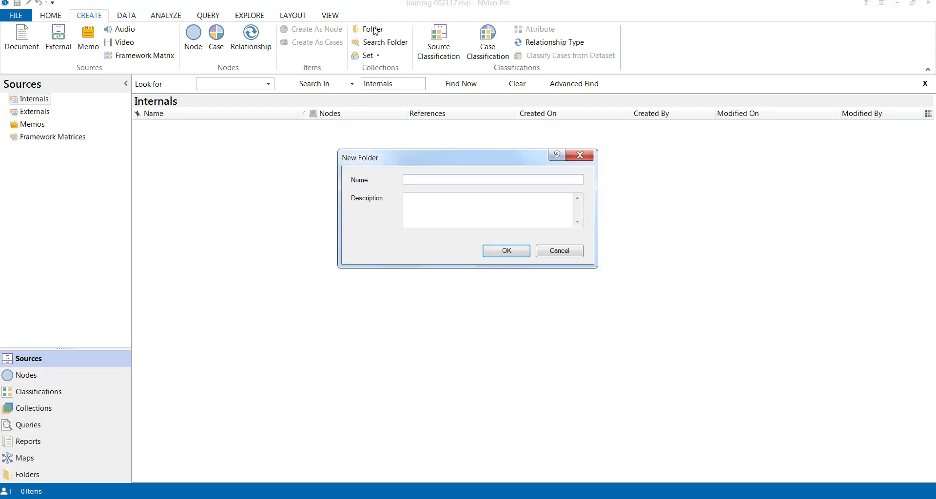
{"action": "type", "text": "Interview"}
{"action": "left_click", "coordinate": [511, 253]}
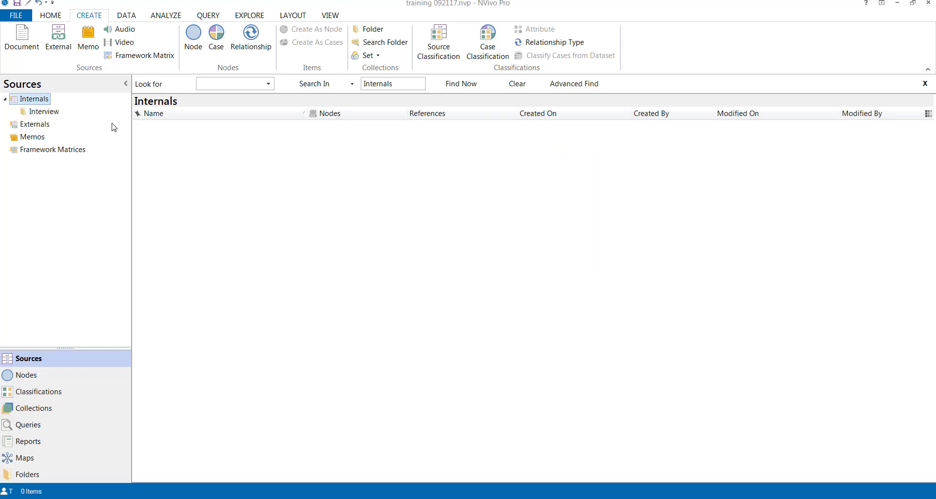
Step: Add a second folder named "Lit" directly under Internals
{"action": "left_click", "coordinate": [53, 112]}
{"action": "left_click", "coordinate": [41, 101]}
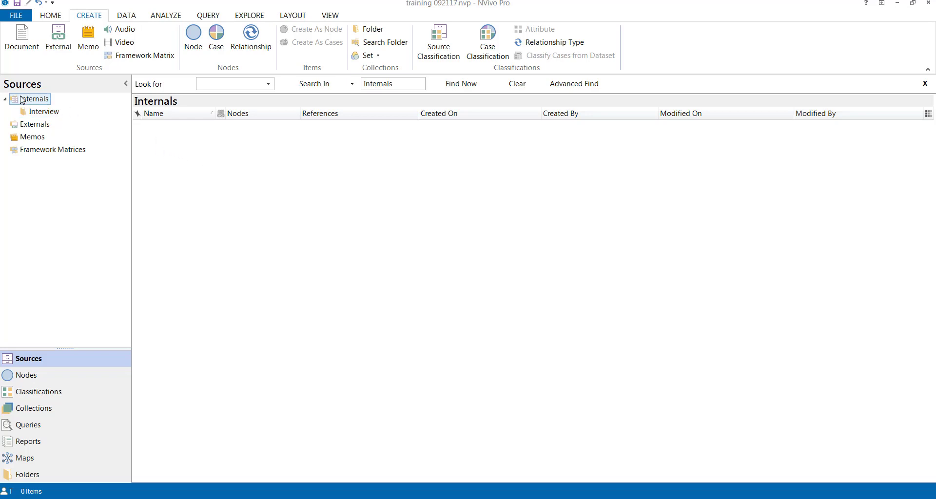
{"action": "mouse_move", "coordinate": [35, 103]}
{"action": "right_click", "coordinate": [35, 103]}
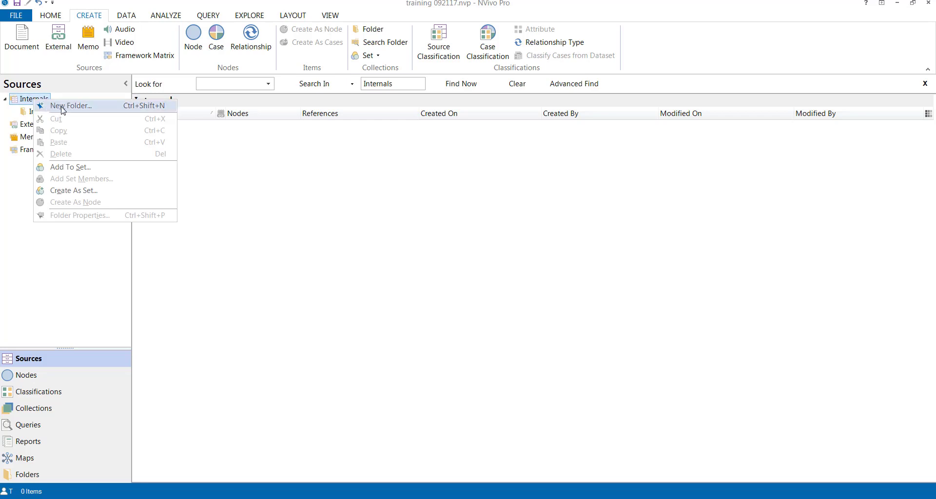
{"action": "left_click", "coordinate": [25, 102]}
{"action": "right_click", "coordinate": [31, 100]}
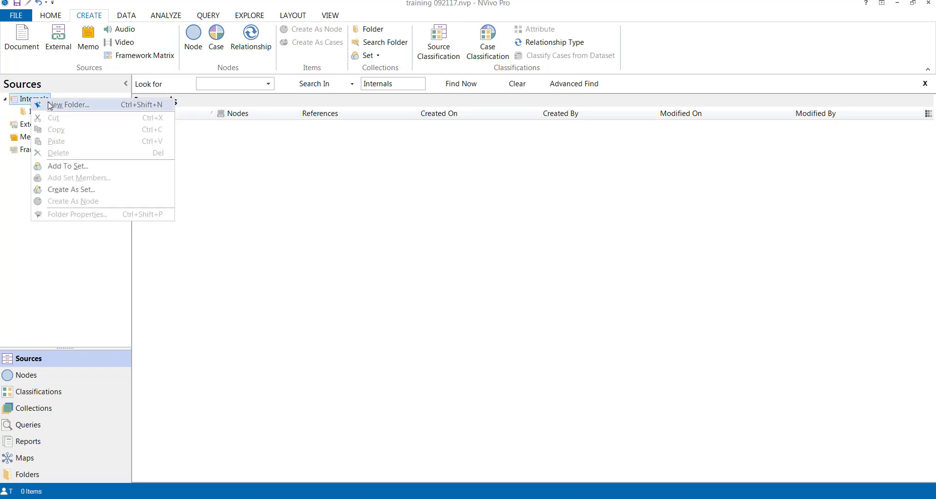
{"action": "left_click", "coordinate": [50, 105]}
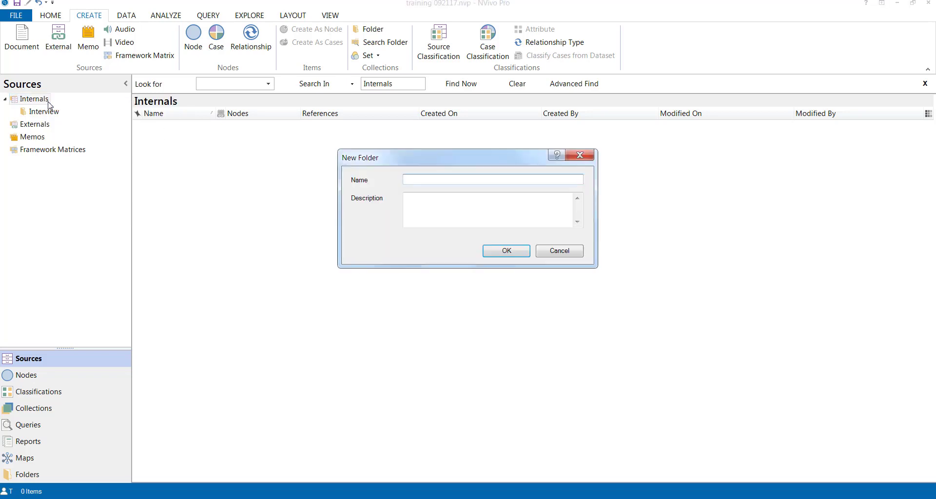
{"action": "type", "text": "Lit"}
{"action": "key", "text": "Return"}
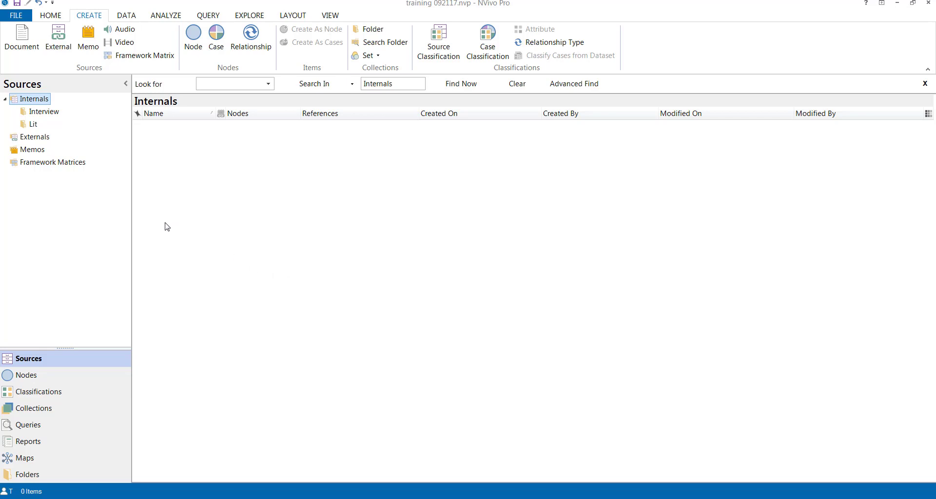
Step: Nest the Lit folder inside the Interview folder and expand Interview to show it
{"action": "left_click", "coordinate": [25, 128]}
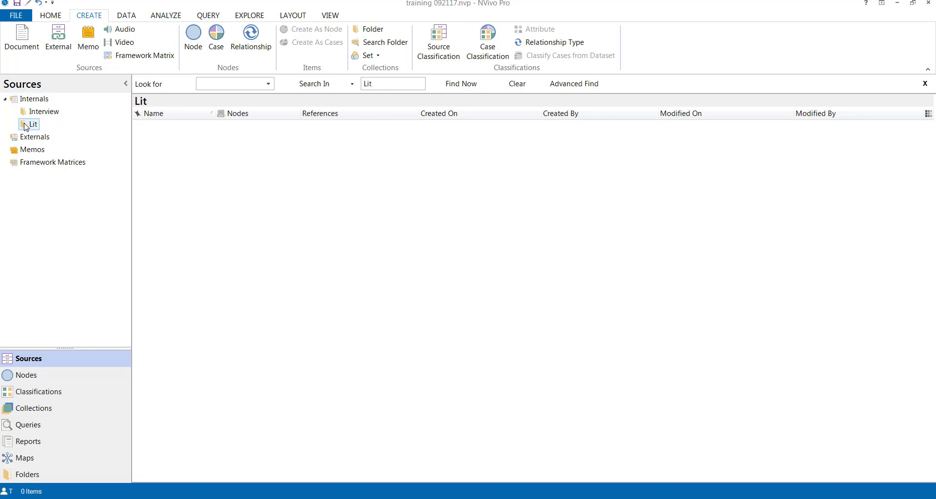
{"action": "left_click_drag", "start_coordinate": [59, 112], "coordinate": [54, 116]}
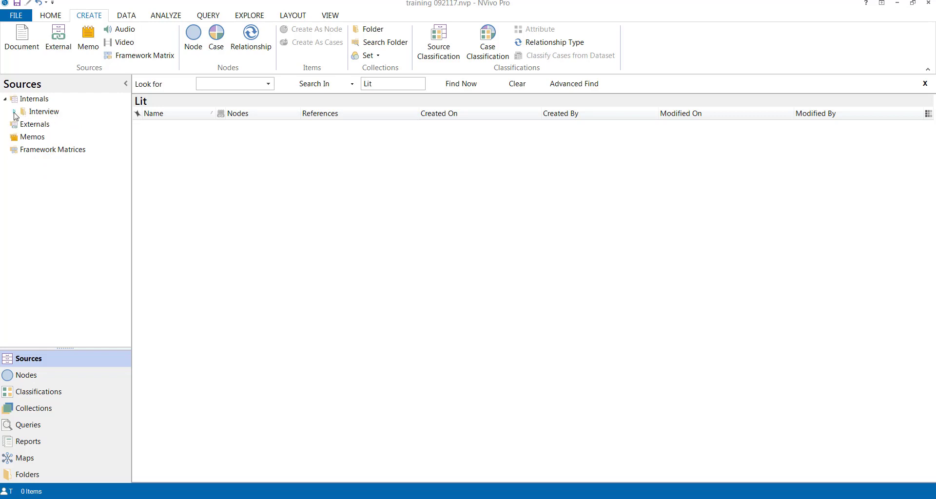
{"action": "left_click", "coordinate": [15, 112]}
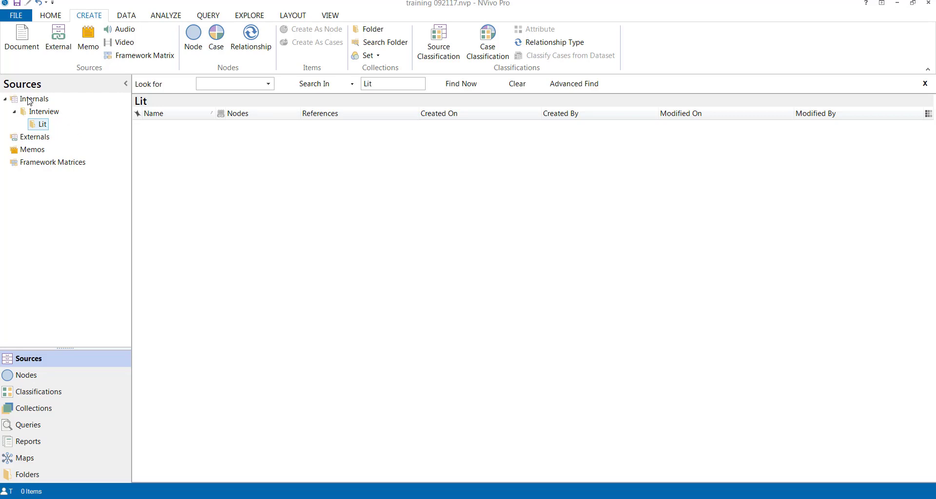
Step: Move the Lit folder back to Internals, nest it in Interview once more, and return it to Internals
{"action": "left_click_drag", "start_coordinate": [32, 125], "coordinate": [22, 99]}
{"action": "mouse_move", "coordinate": [27, 126]}
{"action": "left_mouse_down"}
{"action": "mouse_move", "coordinate": [171, 159]}
{"action": "mouse_move", "coordinate": [83, 182]}
{"action": "mouse_move", "coordinate": [26, 100]}
{"action": "mouse_move", "coordinate": [29, 112]}
{"action": "left_mouse_up"}
{"action": "left_click", "coordinate": [14, 111]}
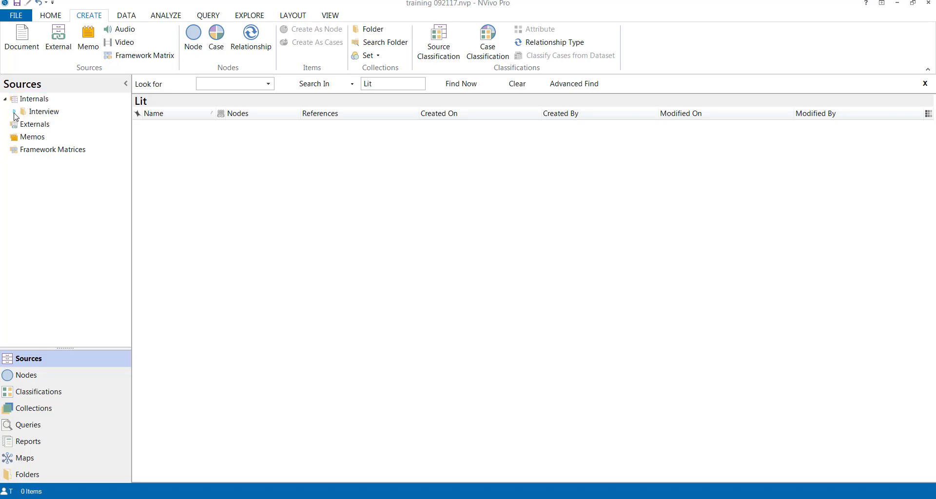
{"action": "left_click", "coordinate": [14, 112]}
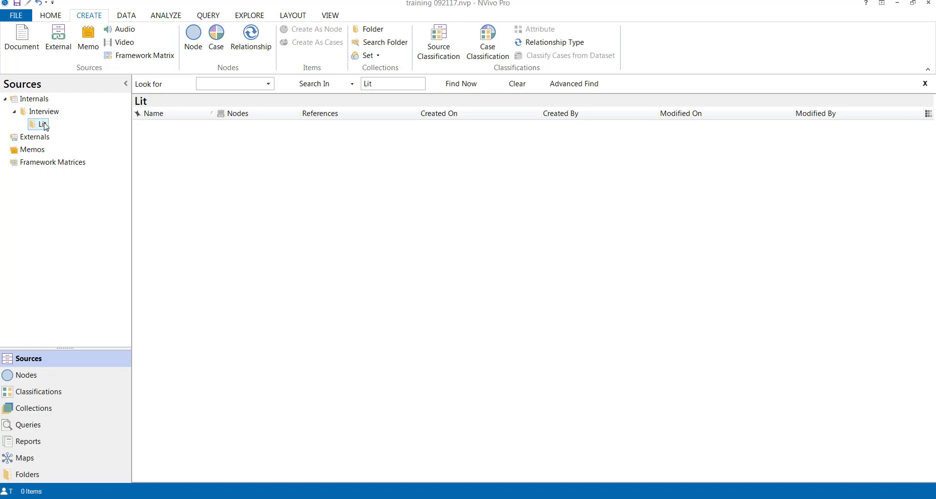
{"action": "left_click_drag", "start_coordinate": [34, 128], "coordinate": [30, 104]}
Step: Import the document interview.docx from the Desktop into the Interview folder
{"action": "left_click", "coordinate": [57, 115]}
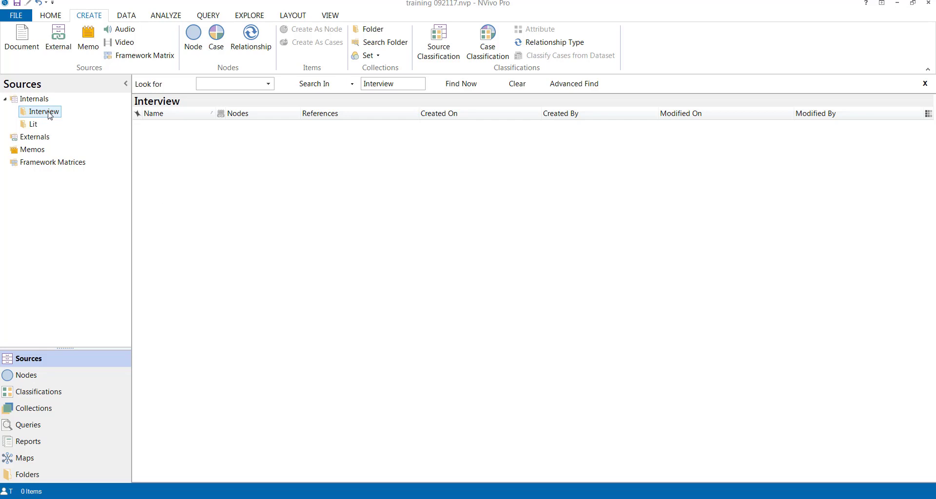
{"action": "left_click", "coordinate": [127, 19]}
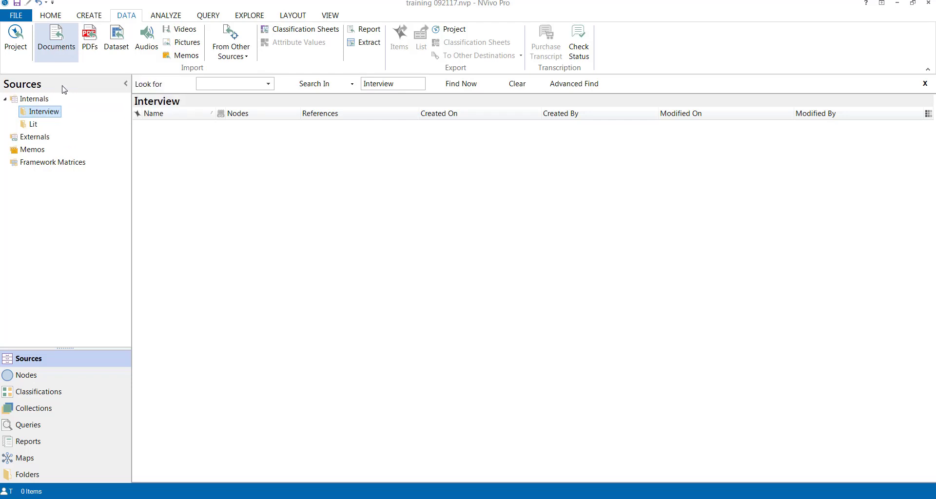
{"action": "left_click", "coordinate": [57, 47]}
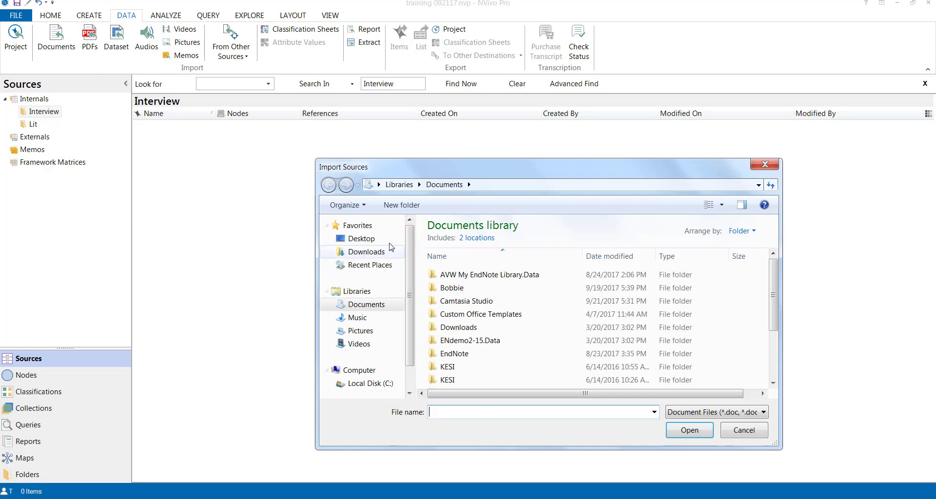
{"action": "left_click", "coordinate": [373, 238]}
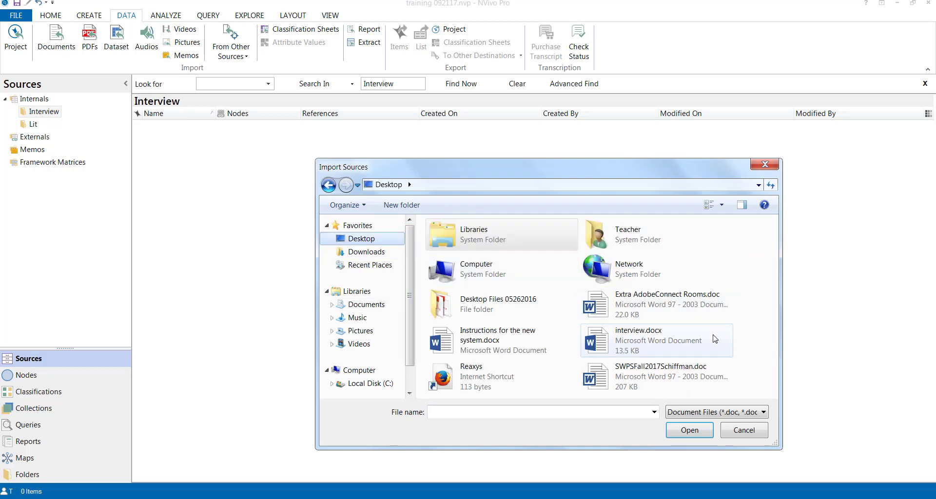
{"action": "left_click", "coordinate": [658, 344]}
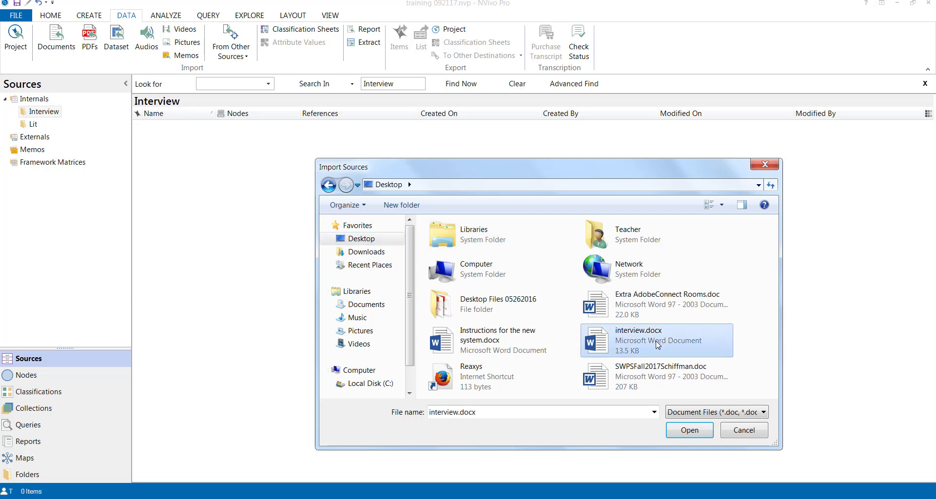
{"action": "left_click", "coordinate": [690, 434]}
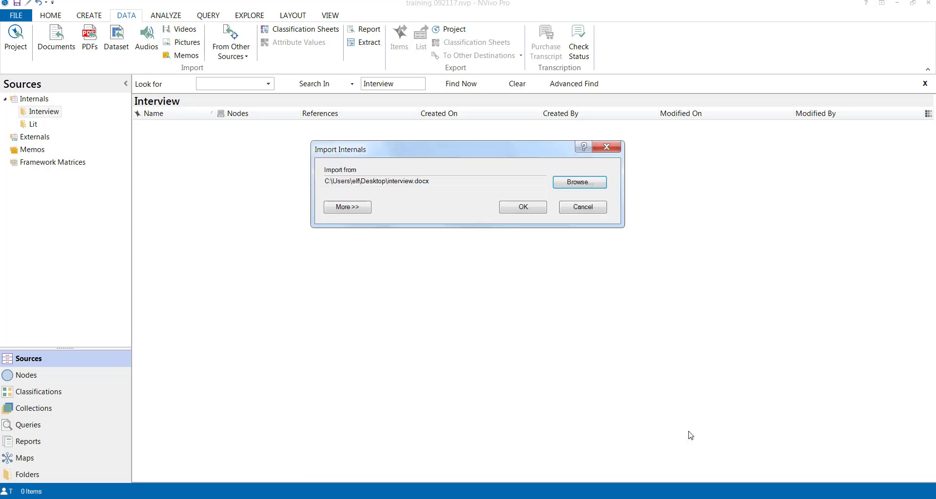
{"action": "left_click", "coordinate": [523, 207]}
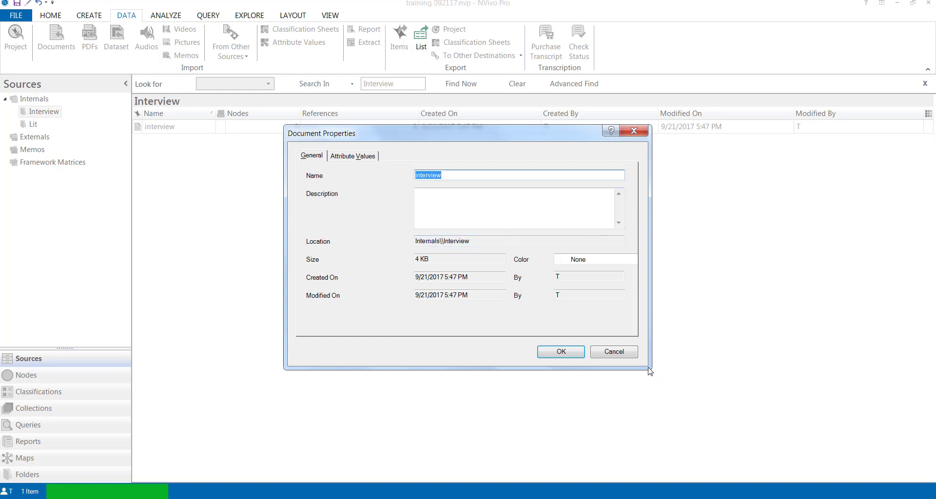
Step: Check the color choices for the imported document and accept its properties with the name "interview" and color None
{"action": "left_click", "coordinate": [578, 262]}
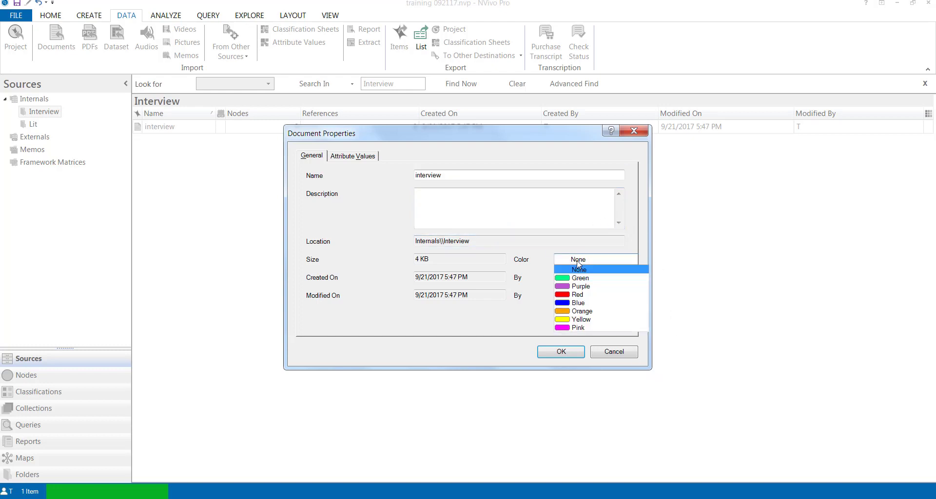
{"action": "left_click", "coordinate": [578, 263]}
{"action": "left_click", "coordinate": [549, 174]}
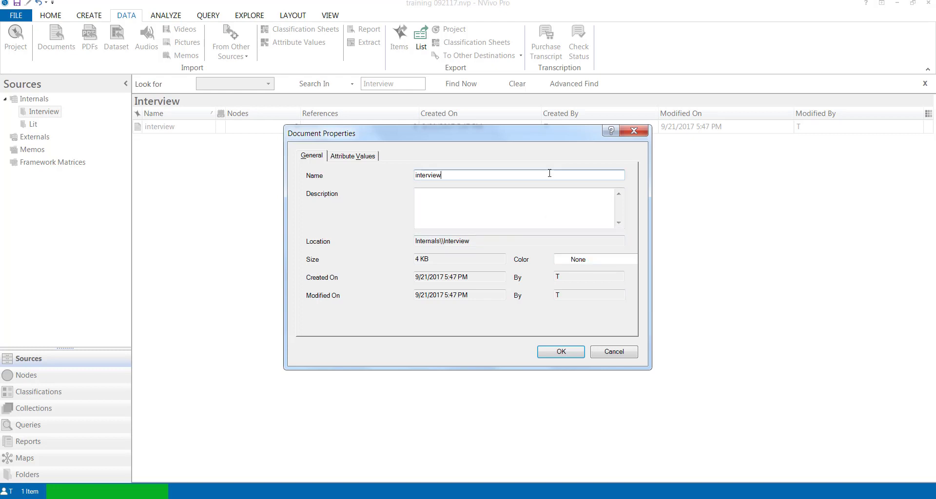
{"action": "left_click", "coordinate": [561, 352]}
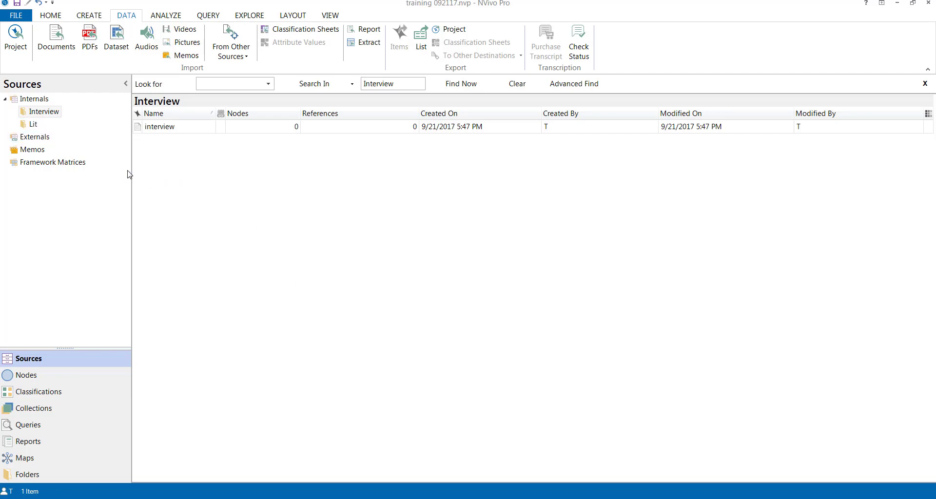
Step: Import the PDF image.pdf from the Desktop into the Lit folder and accept its default properties
{"action": "left_click", "coordinate": [34, 124]}
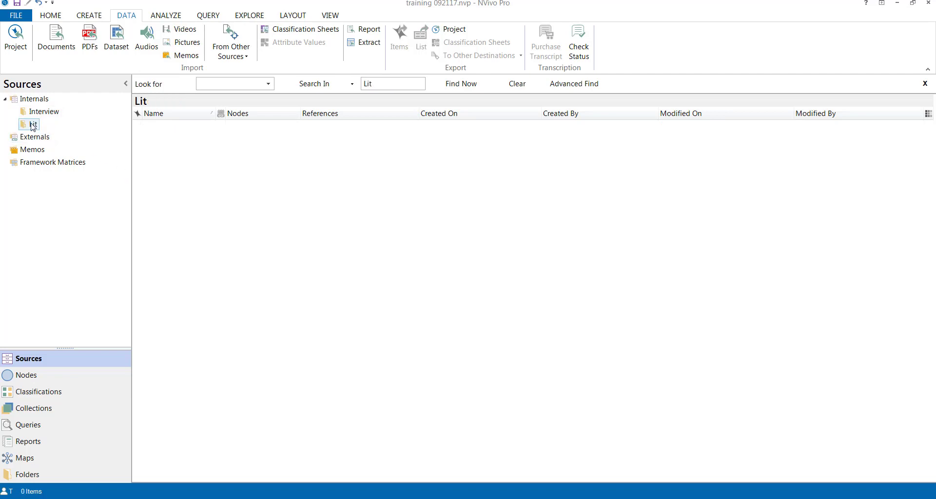
{"action": "left_click", "coordinate": [90, 45]}
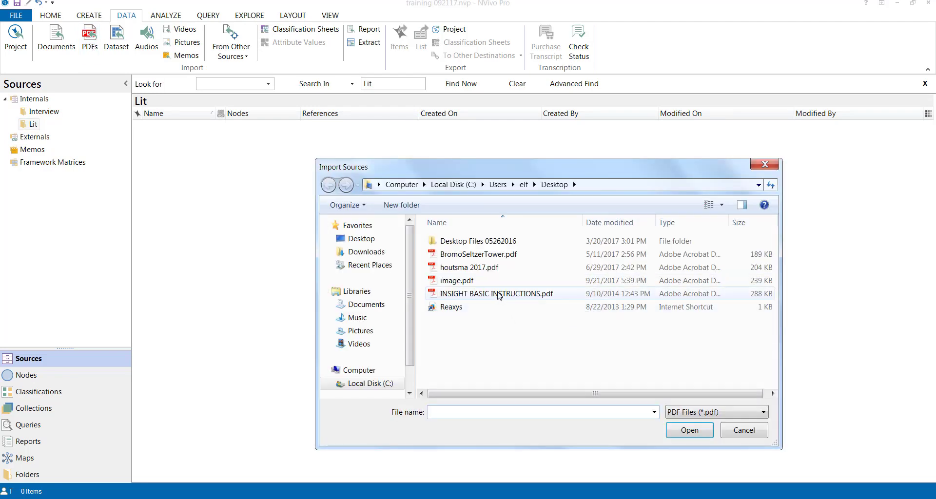
{"action": "left_click", "coordinate": [489, 281]}
{"action": "left_click", "coordinate": [690, 431]}
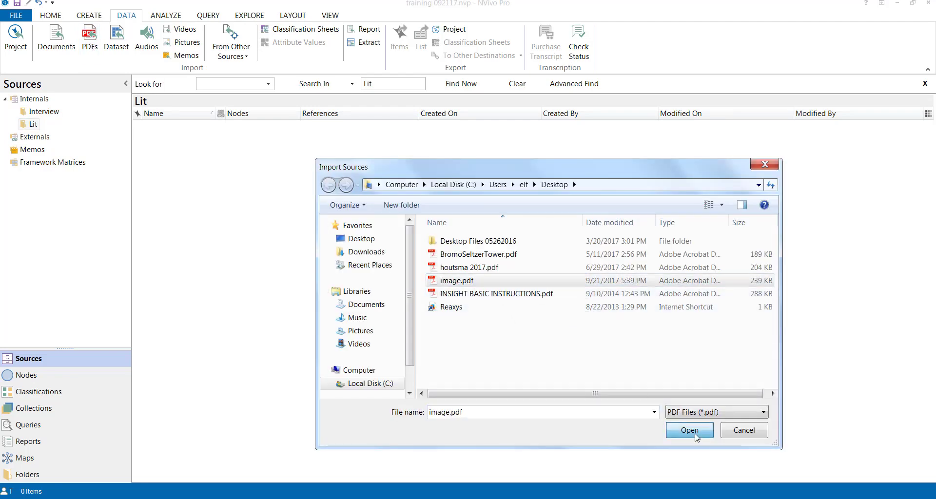
{"action": "left_click", "coordinate": [519, 209]}
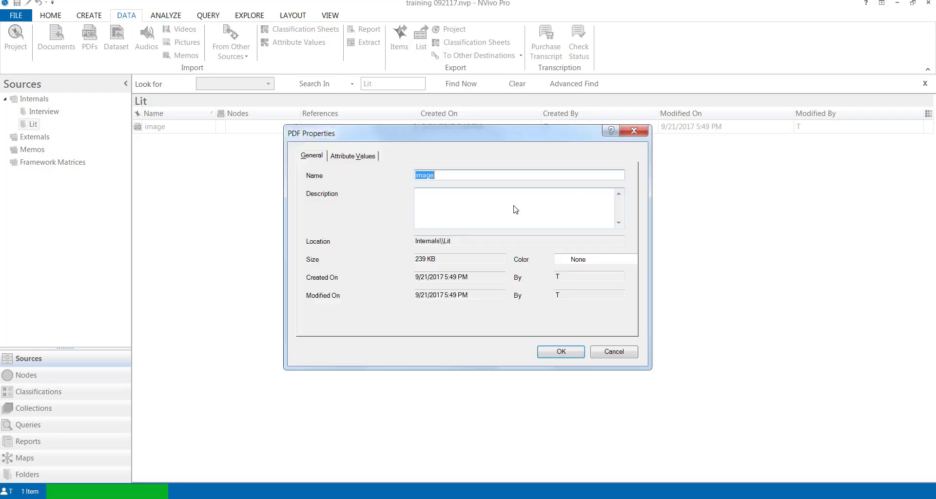
{"action": "left_click", "coordinate": [564, 352]}
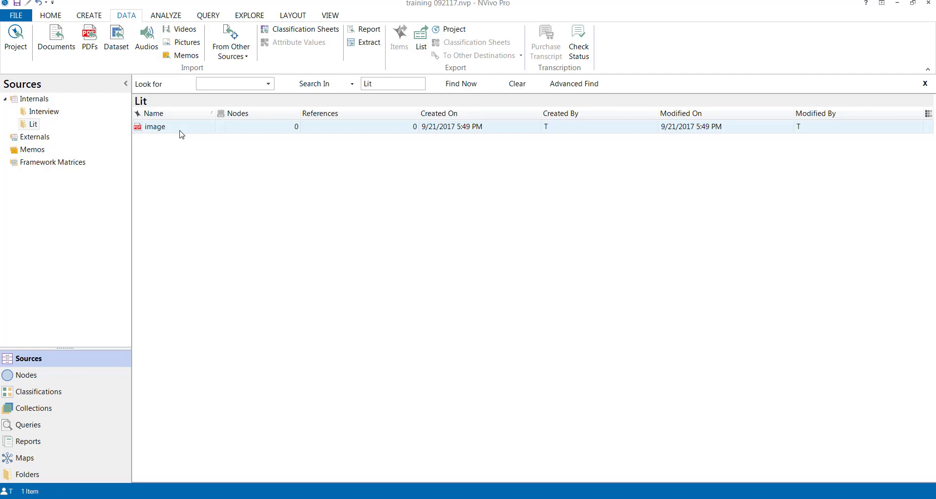
Step: Review the contents of the Interview and Lit folders, and switch to the PowerPoint presentation
{"action": "left_click", "coordinate": [65, 114]}
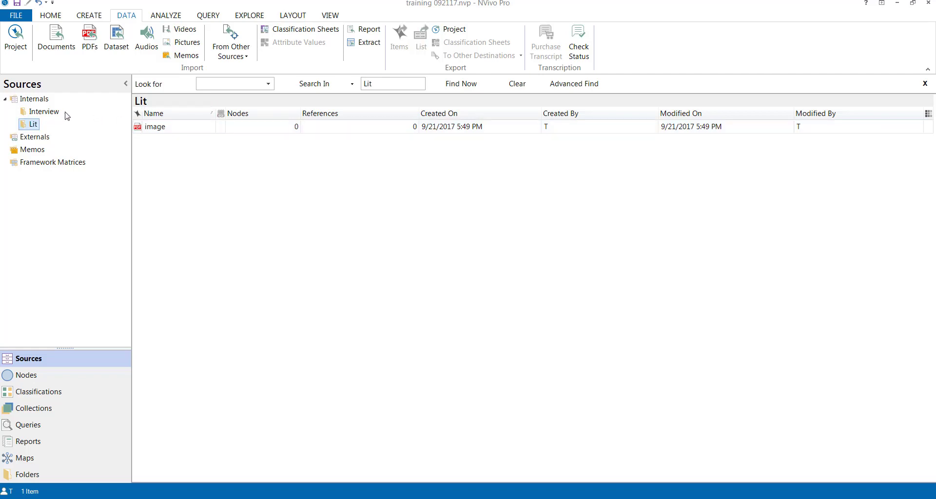
{"action": "left_click", "coordinate": [54, 114]}
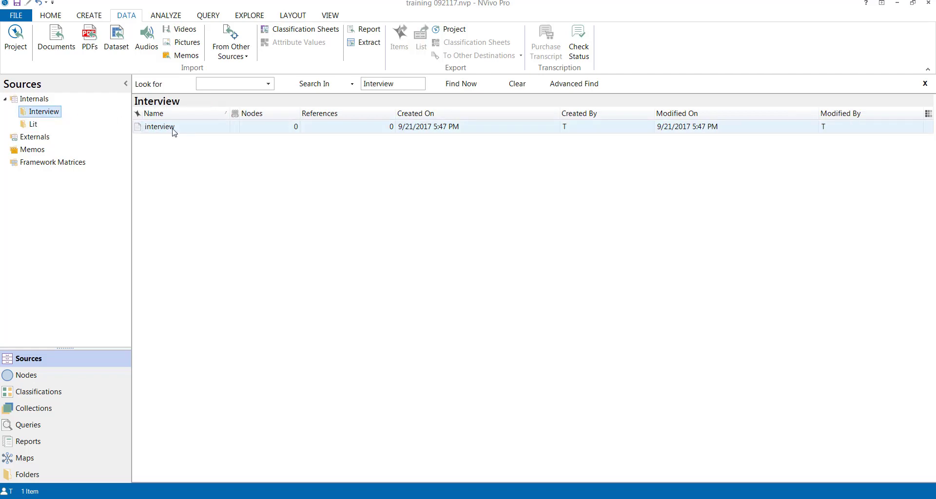
{"action": "left_click", "coordinate": [35, 127]}
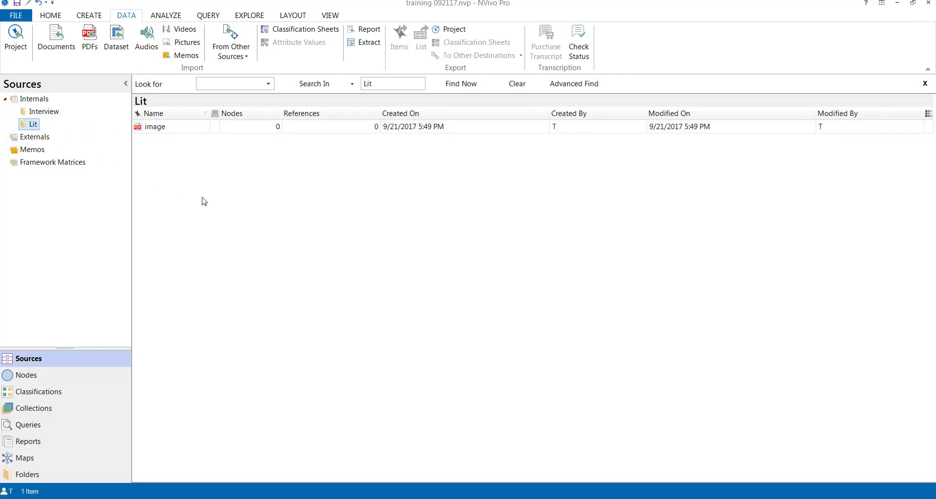
{"action": "left_click", "coordinate": [309, 242]}
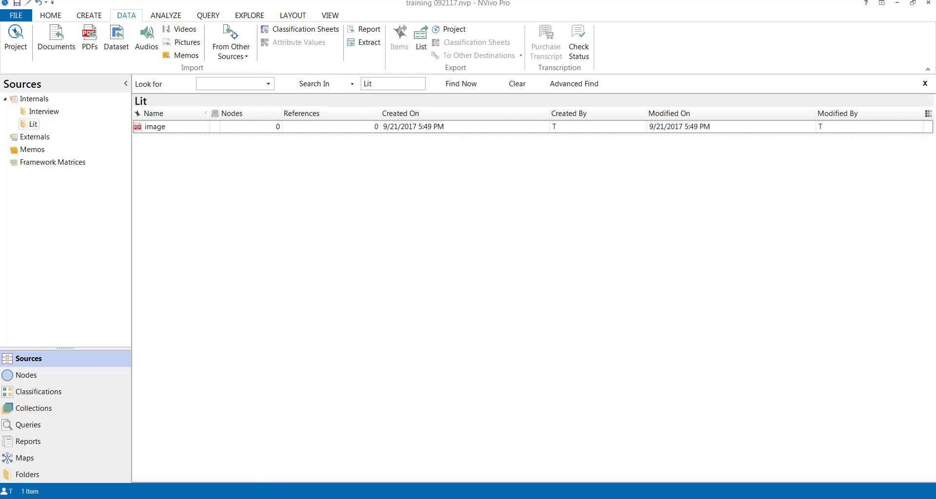
{"action": "key", "text": "alt+Tab"}
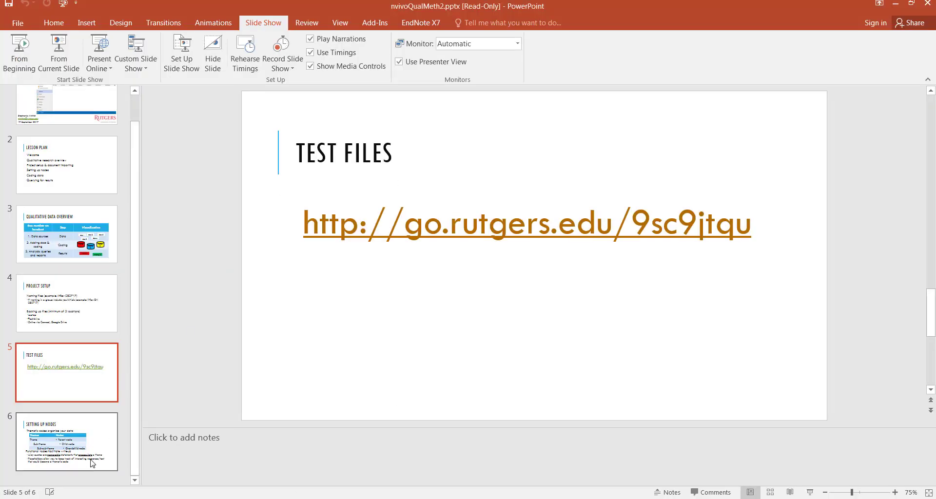
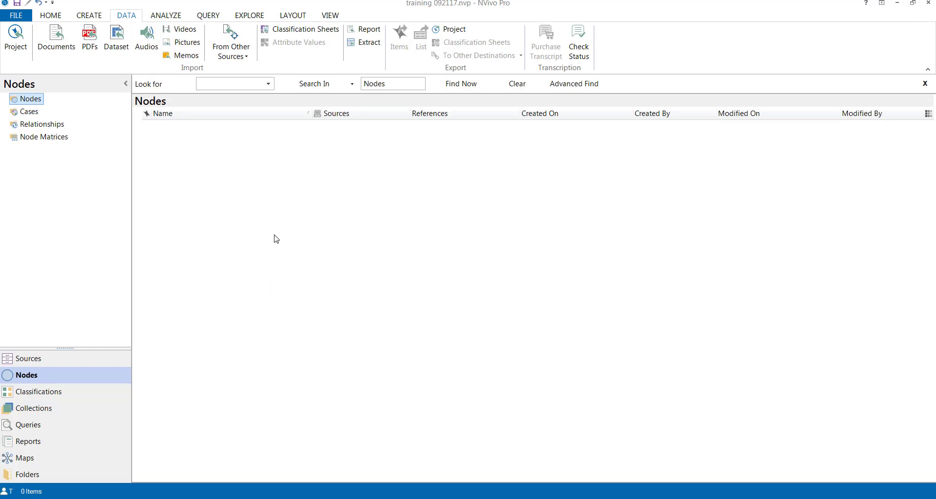
Step: Create a top-level node named "Theme 1" under Nodes
{"action": "left_click", "coordinate": [93, 16]}
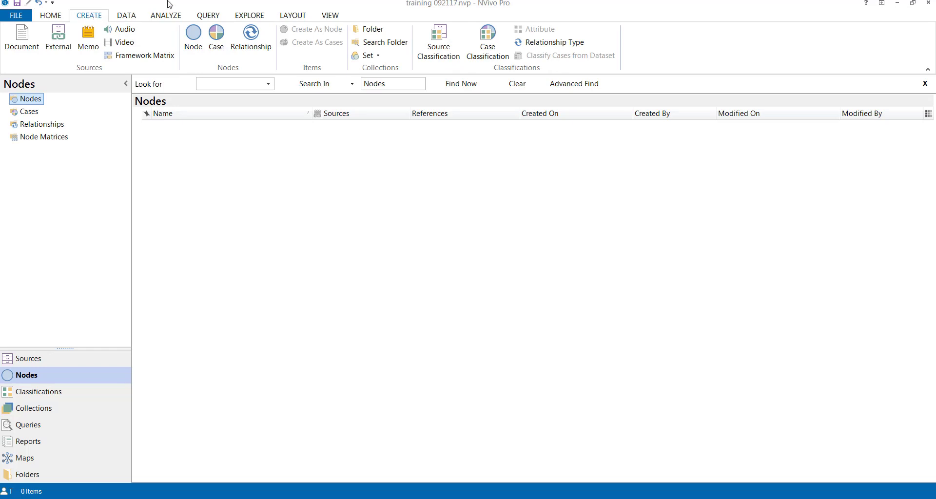
{"action": "left_click", "coordinate": [194, 33]}
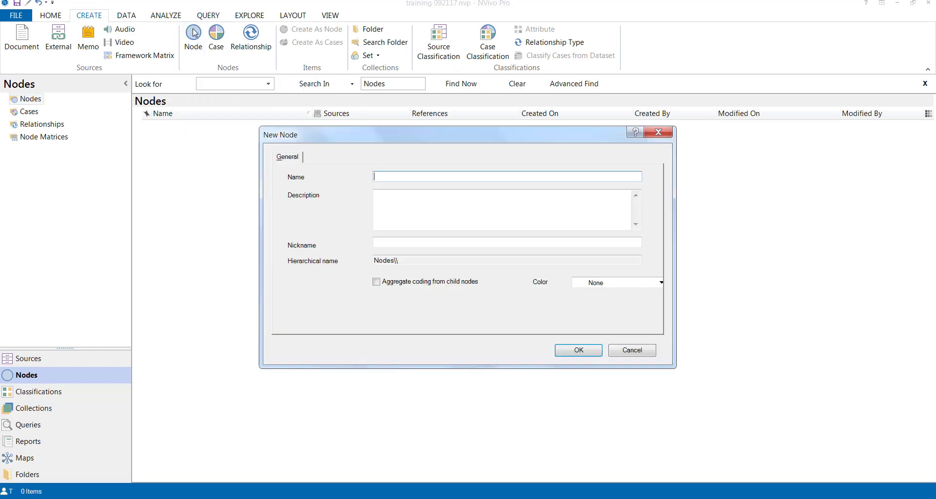
{"action": "type", "text": "Theme 1"}
{"action": "left_click", "coordinate": [564, 351]}
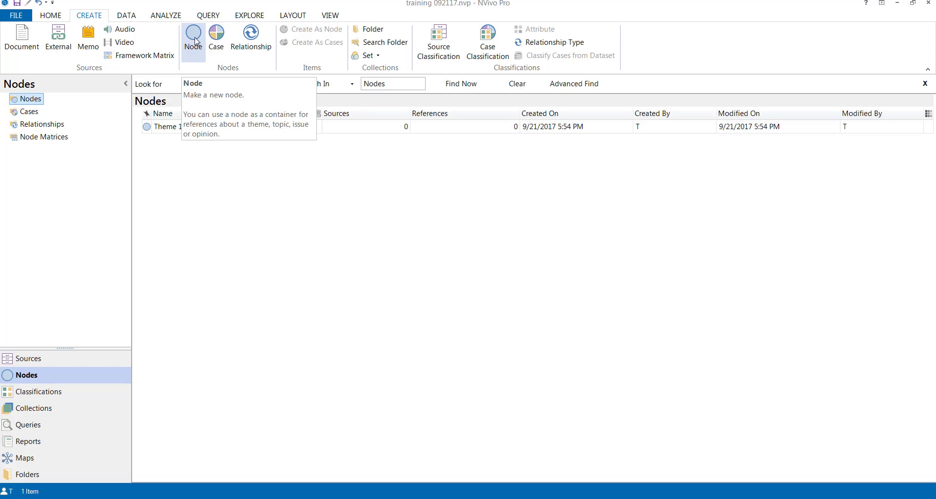
Step: Create a second top-level node named "Theme 2" under Nodes
{"action": "left_click", "coordinate": [196, 41]}
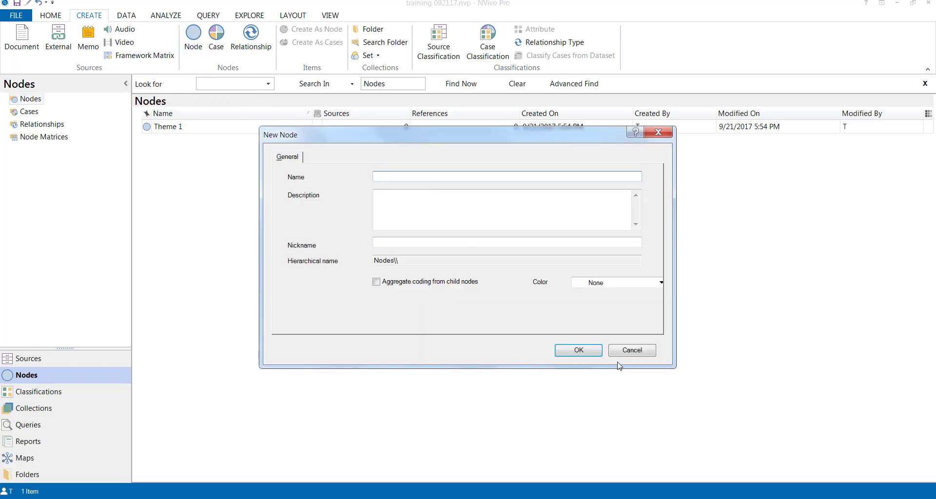
{"action": "left_click", "coordinate": [634, 351]}
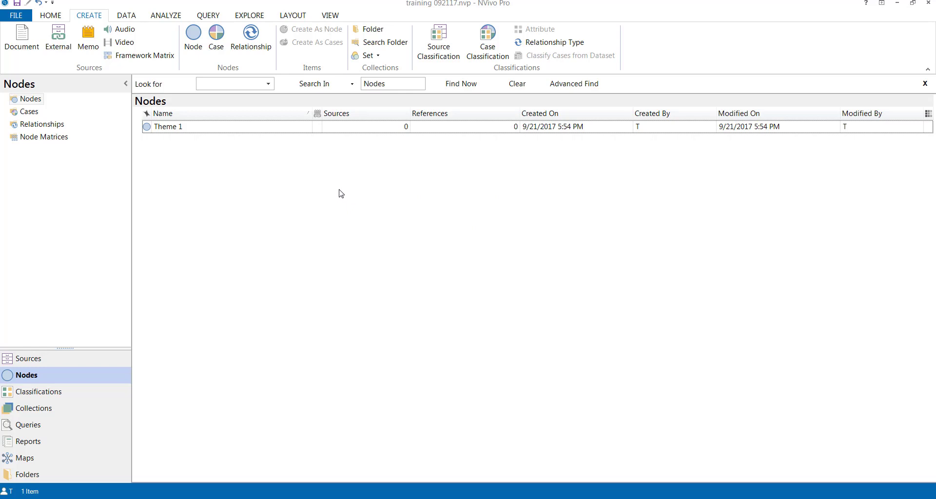
{"action": "right_click", "coordinate": [278, 173]}
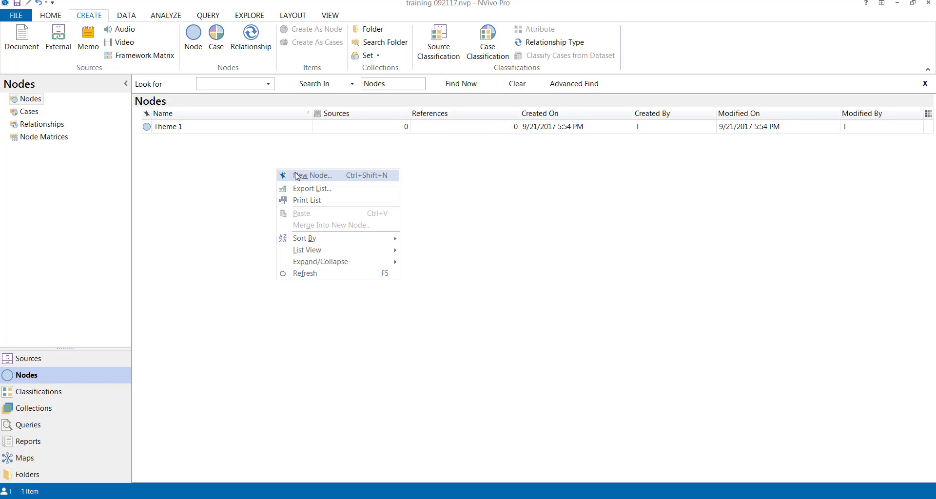
{"action": "left_click", "coordinate": [297, 175]}
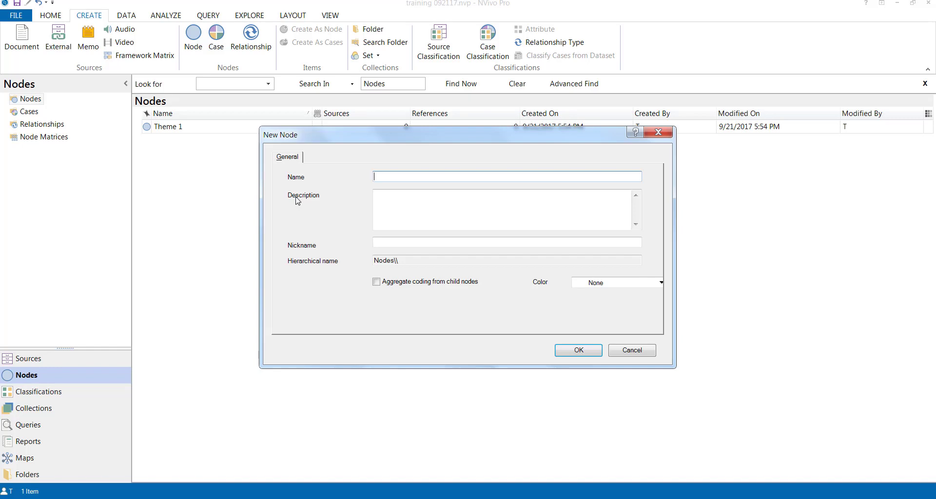
{"action": "type", "text": "Theme 2"}
{"action": "key", "text": "Return"}
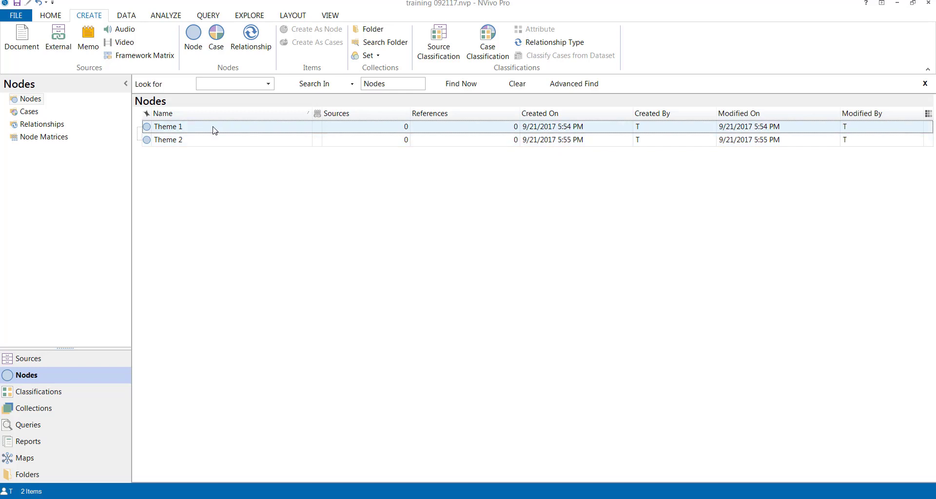
Step: Sort the node list by name in descending order and return it to ascending order
{"action": "left_click", "coordinate": [310, 118]}
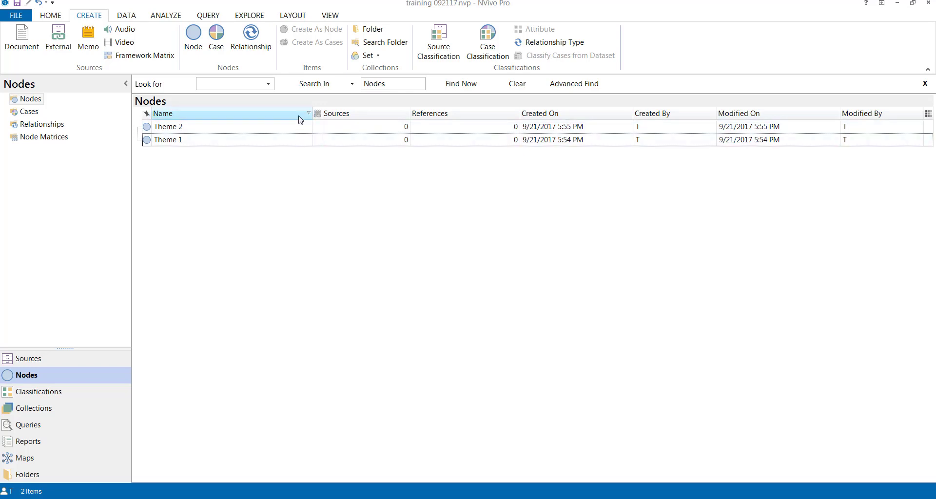
{"action": "left_click", "coordinate": [311, 117]}
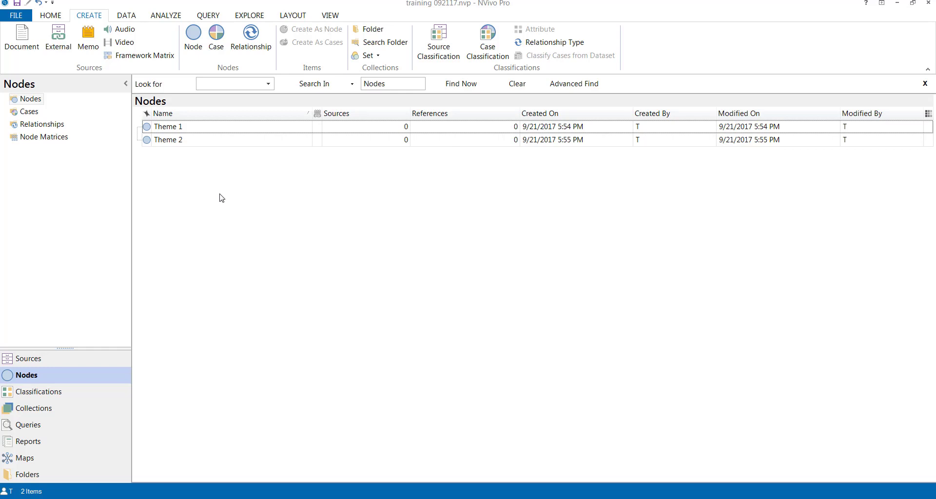
Step: Create a child node named "Subtheme 1" under the Theme 2 node
{"action": "left_click", "coordinate": [217, 144]}
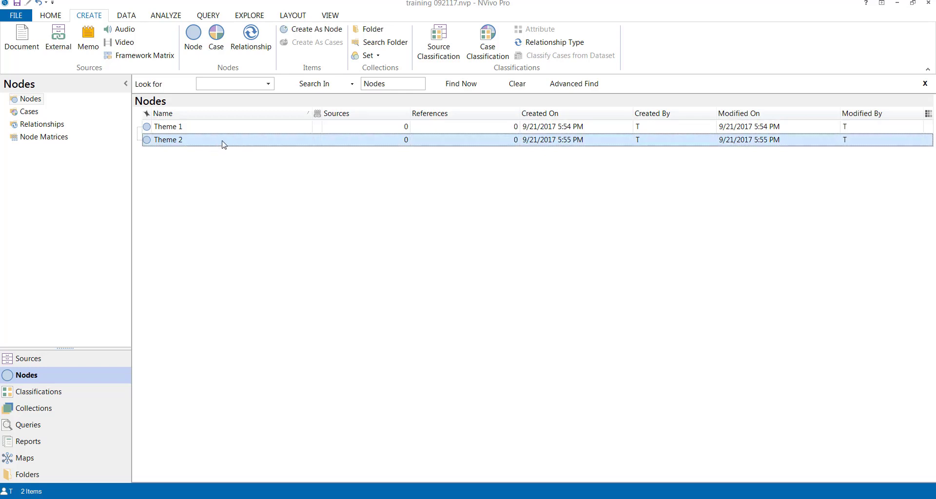
{"action": "right_click", "coordinate": [222, 143]}
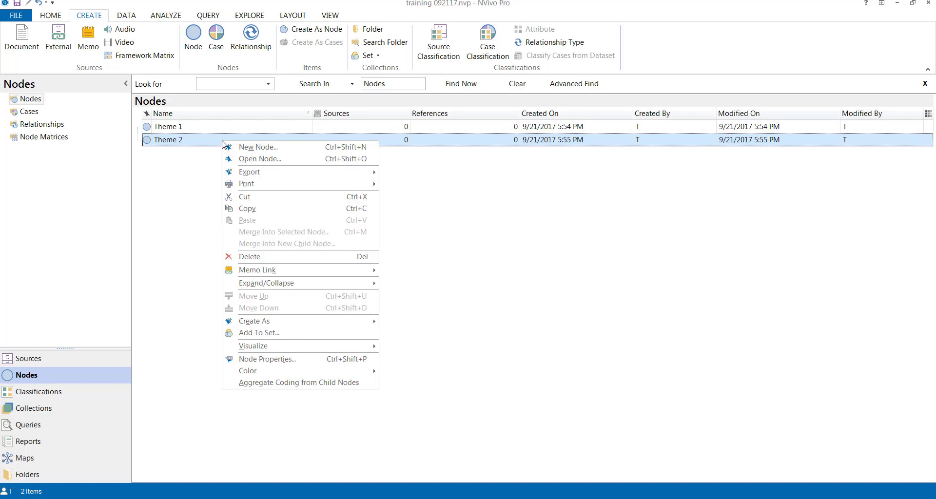
{"action": "left_click", "coordinate": [232, 147]}
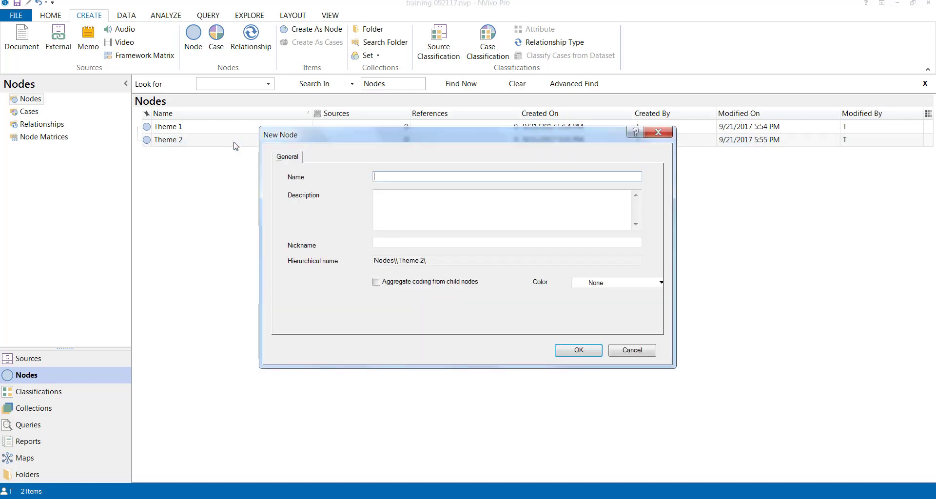
{"action": "type", "text": "Subthem"}
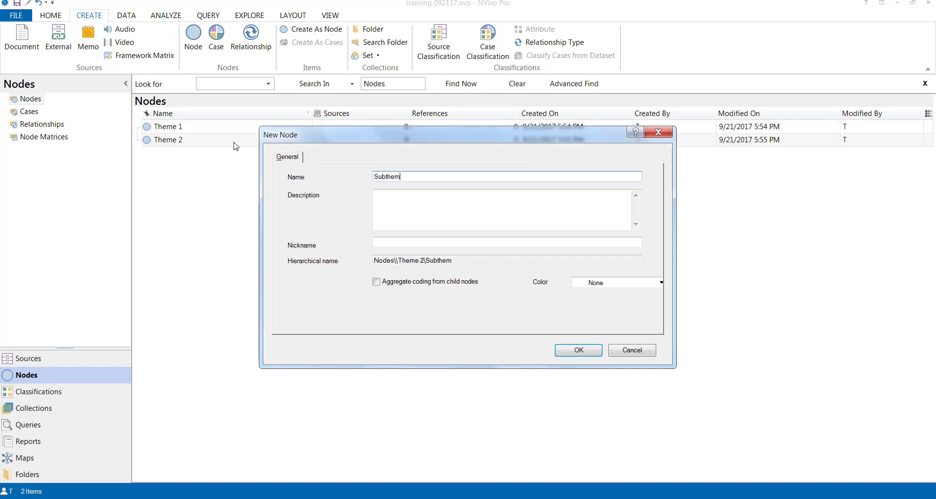
{"action": "type", "text": "e 1"}
{"action": "left_click", "coordinate": [579, 351]}
Step: Move the Subtheme 1 node from Theme 2 to Theme 1, and expand Theme 1
{"action": "left_click", "coordinate": [185, 161]}
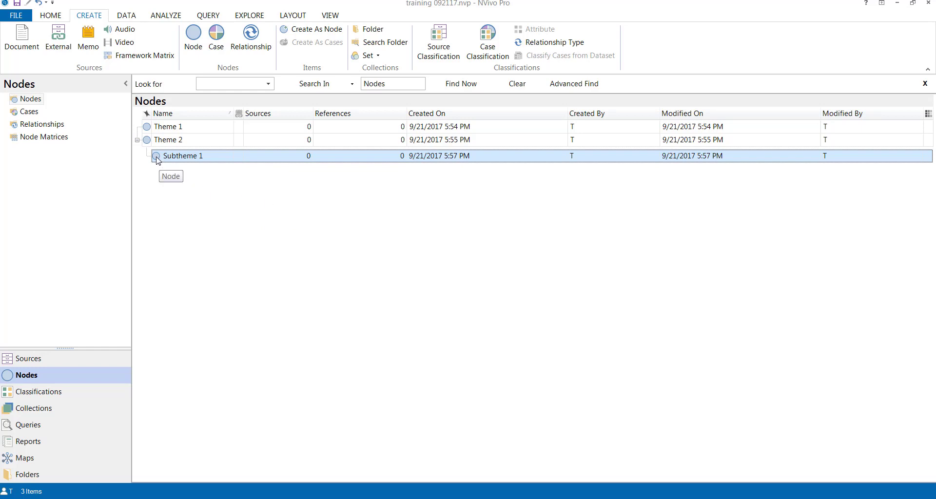
{"action": "left_click_drag", "start_coordinate": [156, 161], "coordinate": [169, 130]}
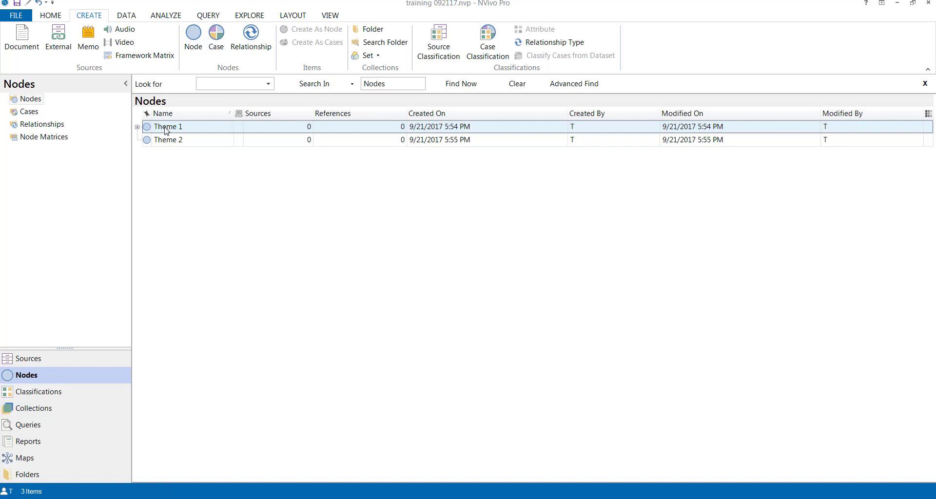
{"action": "left_click", "coordinate": [137, 128]}
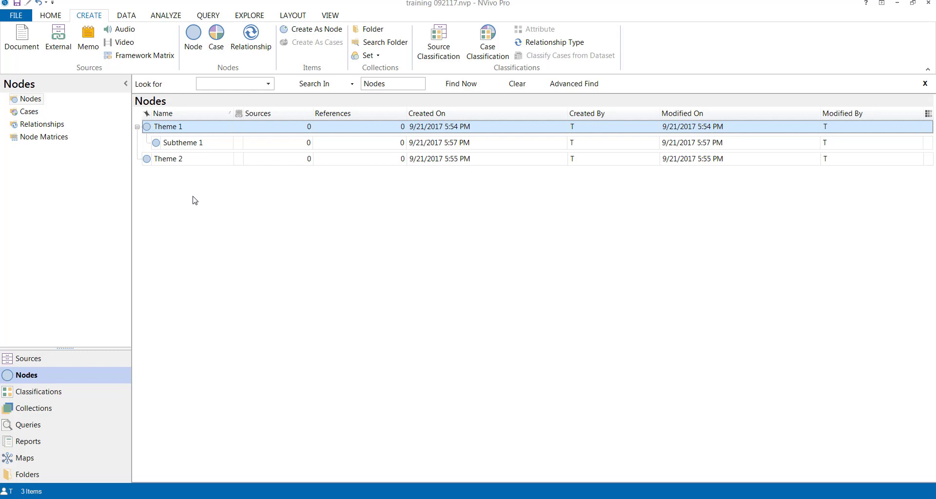
Step: Open the interview document from the Interview folder under Internals
{"action": "left_click", "coordinate": [57, 360]}
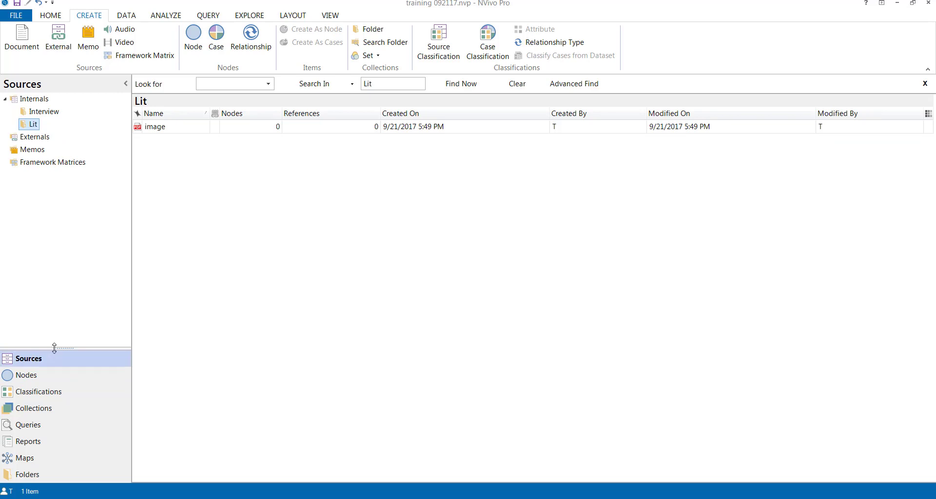
{"action": "left_click", "coordinate": [55, 116]}
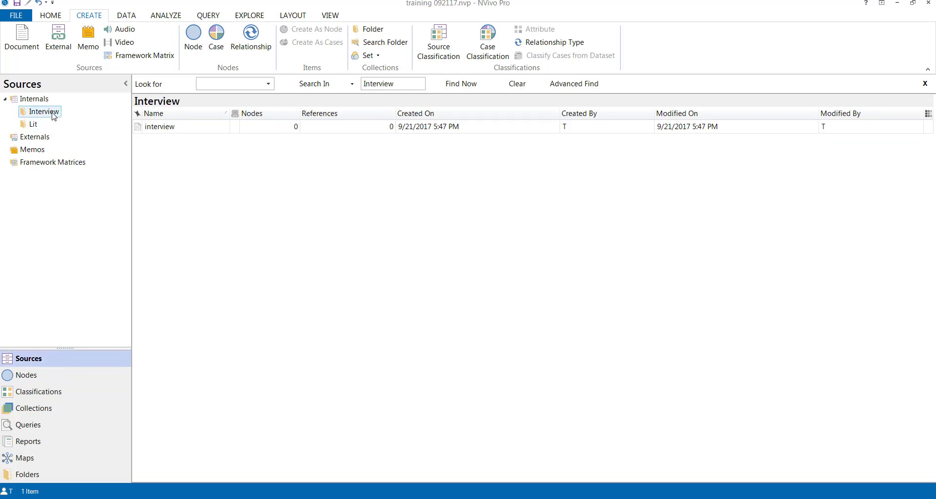
{"action": "left_click", "coordinate": [172, 131]}
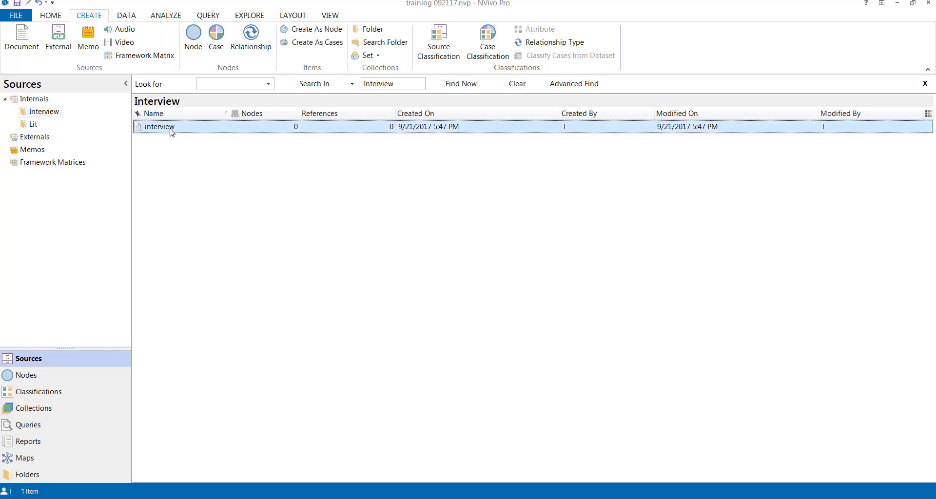
{"action": "double_click", "coordinate": [172, 130]}
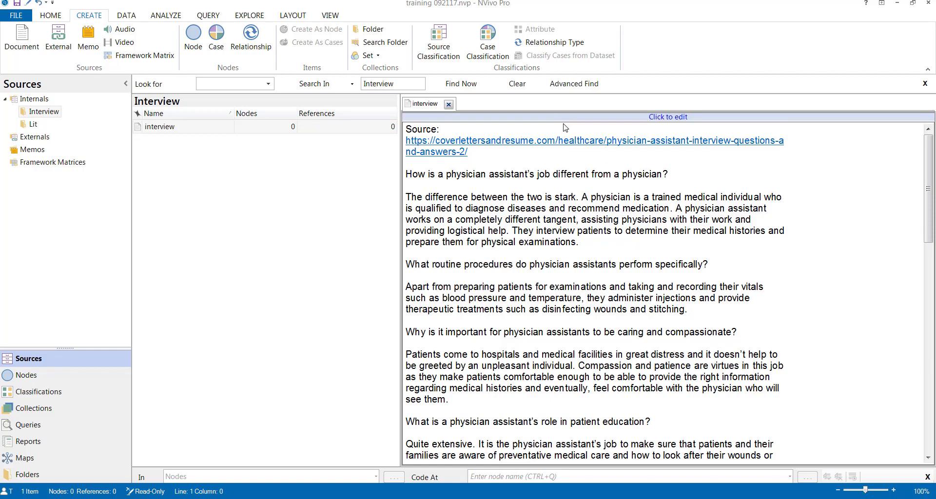
Step: Set the detail view position to Bottom, and return it to Right
{"action": "left_click", "coordinate": [340, 20]}
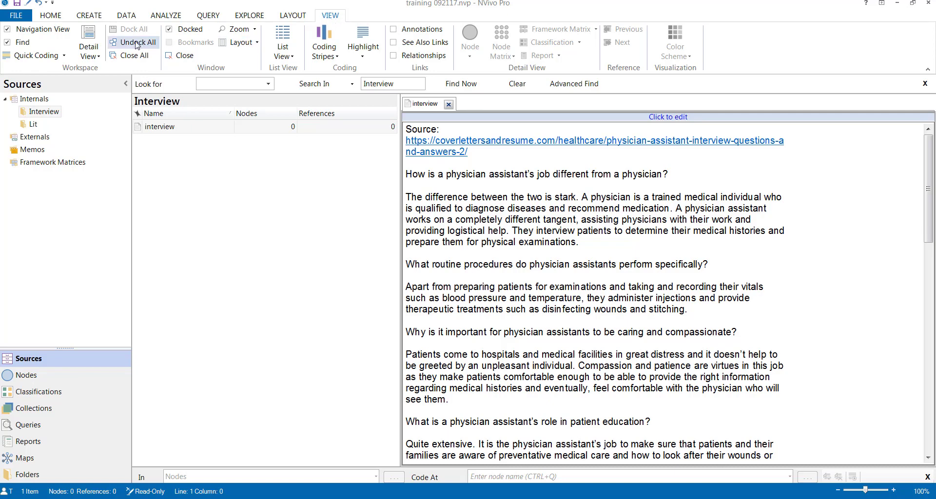
{"action": "left_click", "coordinate": [90, 43]}
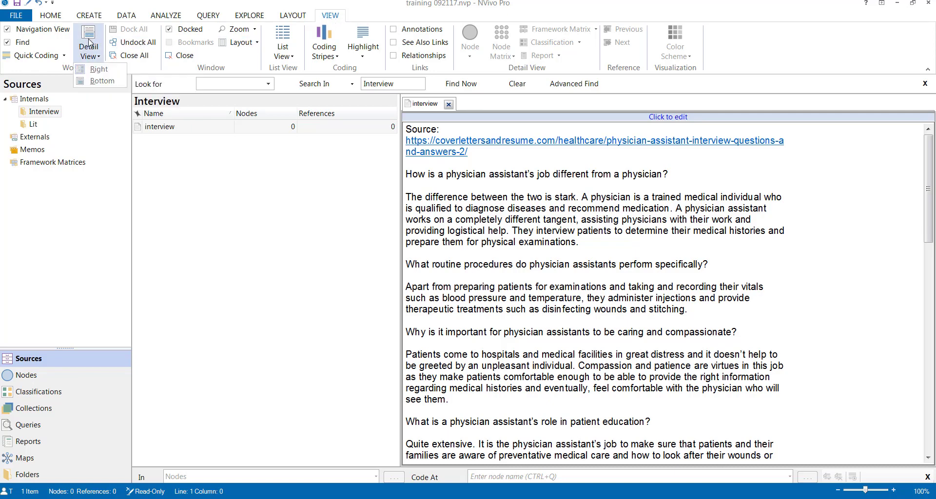
{"action": "left_click", "coordinate": [102, 81]}
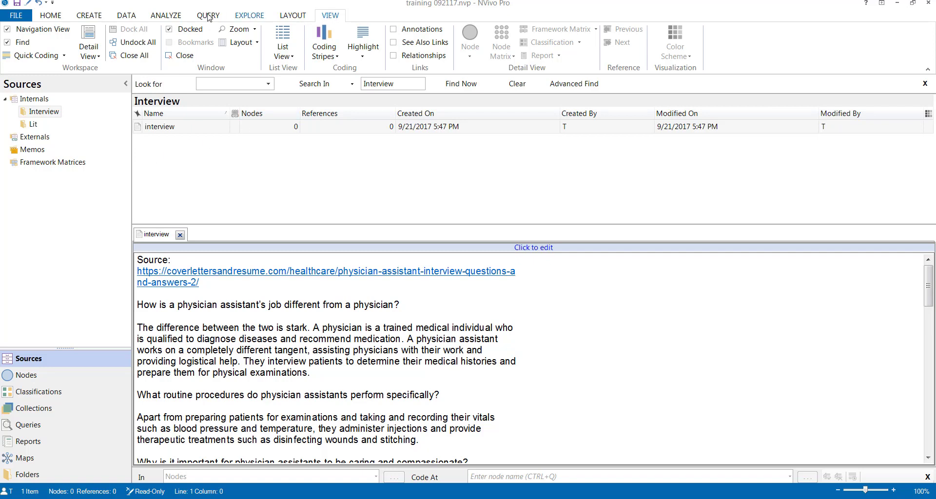
{"action": "left_click", "coordinate": [95, 45]}
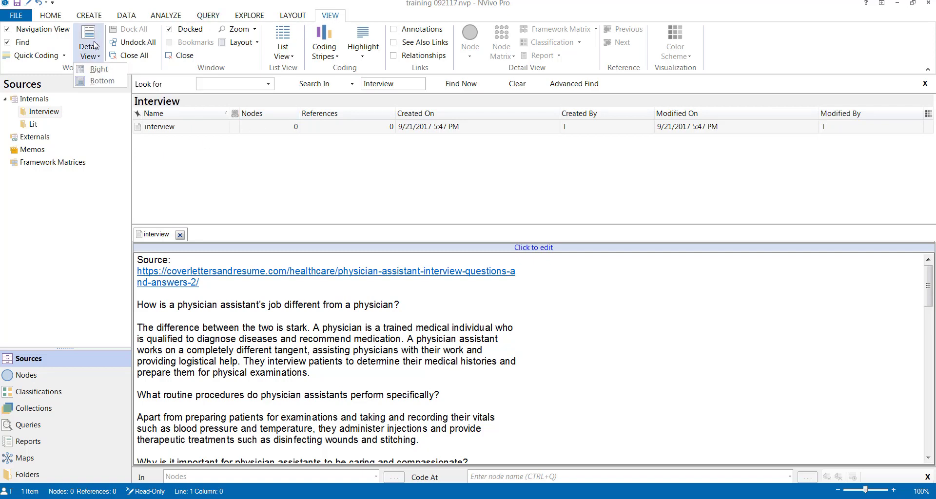
{"action": "left_click", "coordinate": [98, 70]}
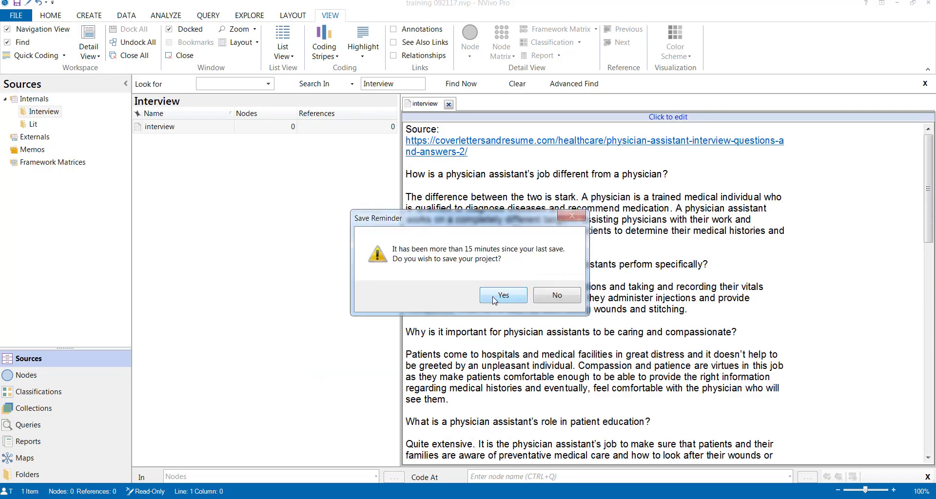
Step: Save the project and narrow the navigation pane to make more room for the document
{"action": "left_click", "coordinate": [510, 298]}
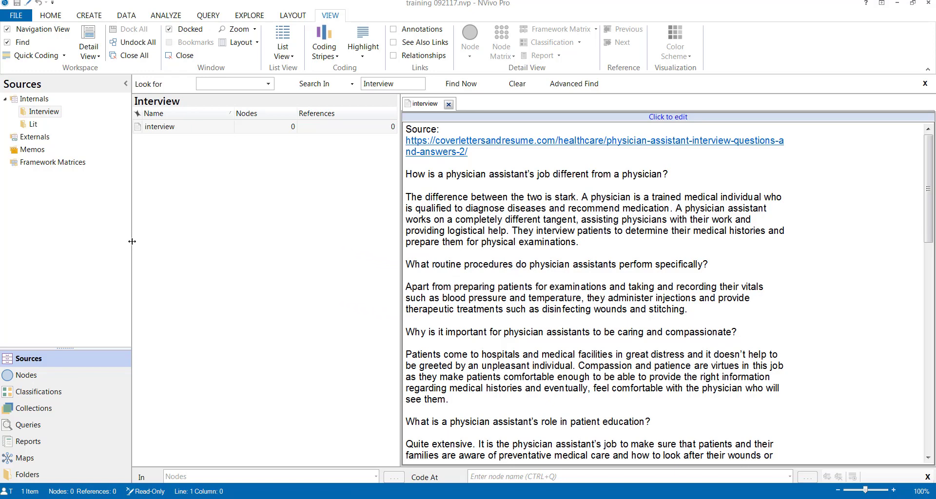
{"action": "left_click_drag", "start_coordinate": [133, 241], "coordinate": [49, 244]}
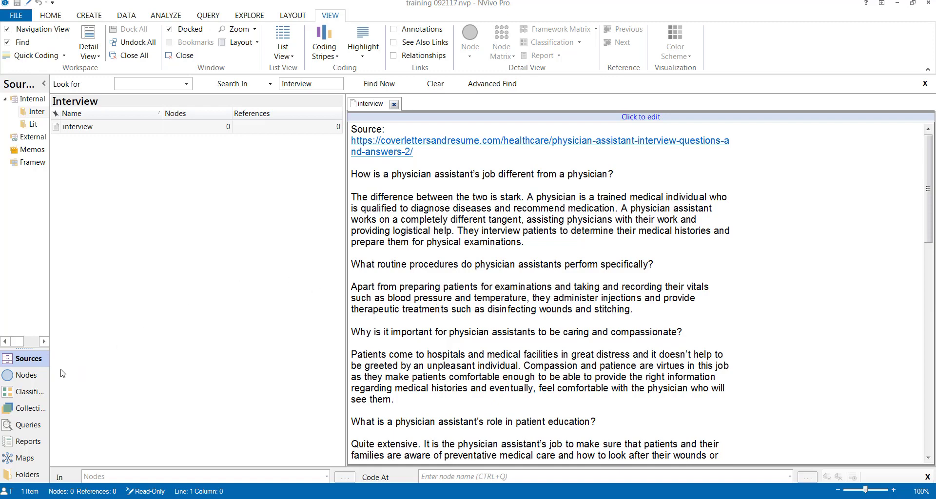
Step: With the nodes listed beside the interview, code the question "How is a physician assistant's job different from a physician?" at Theme 1
{"action": "left_click", "coordinate": [26, 376]}
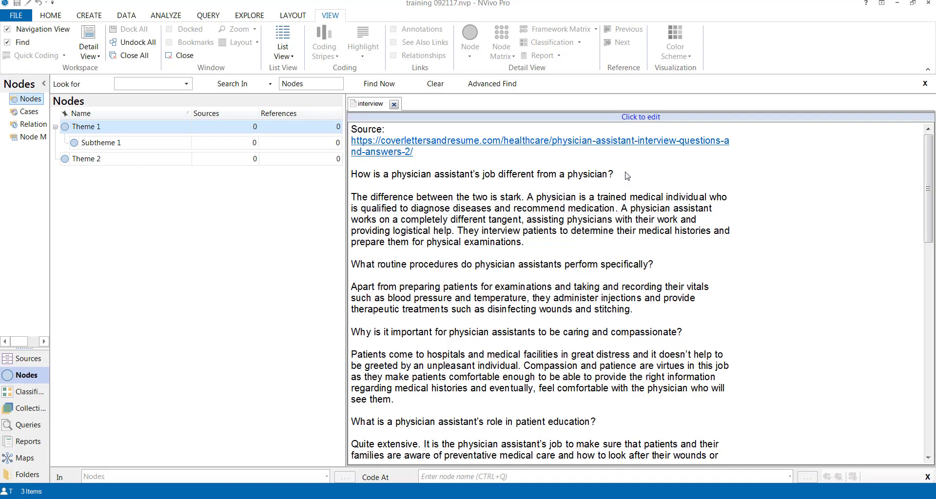
{"action": "left_click_drag", "start_coordinate": [615, 174], "coordinate": [351, 177]}
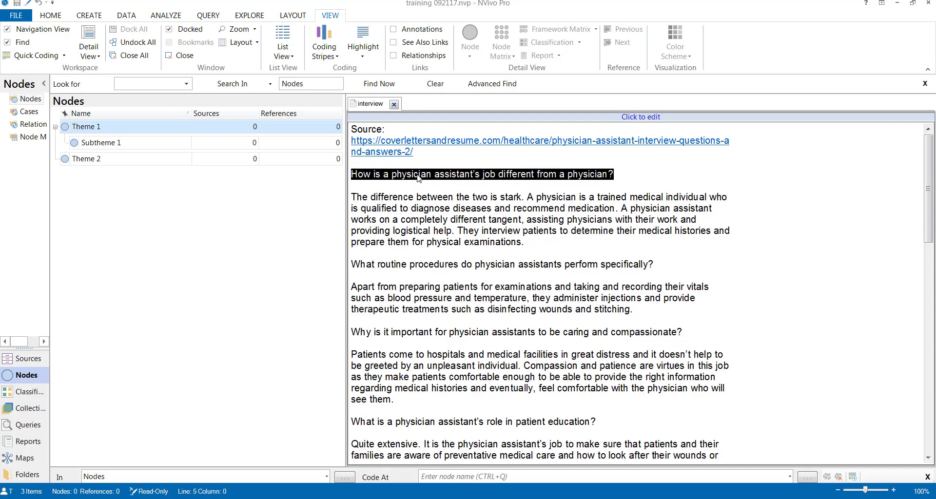
{"action": "left_click_drag", "start_coordinate": [408, 174], "coordinate": [194, 125]}
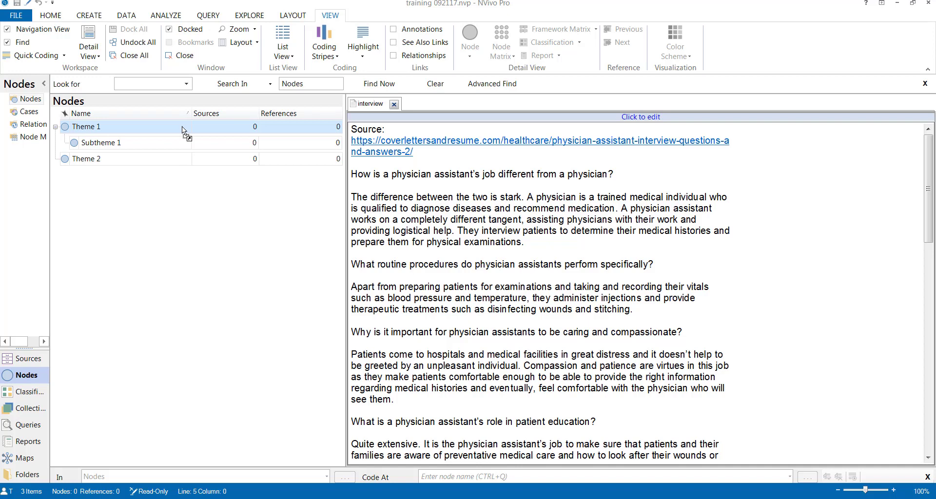
{"action": "left_click_drag", "start_coordinate": [182, 126], "coordinate": [182, 127]}
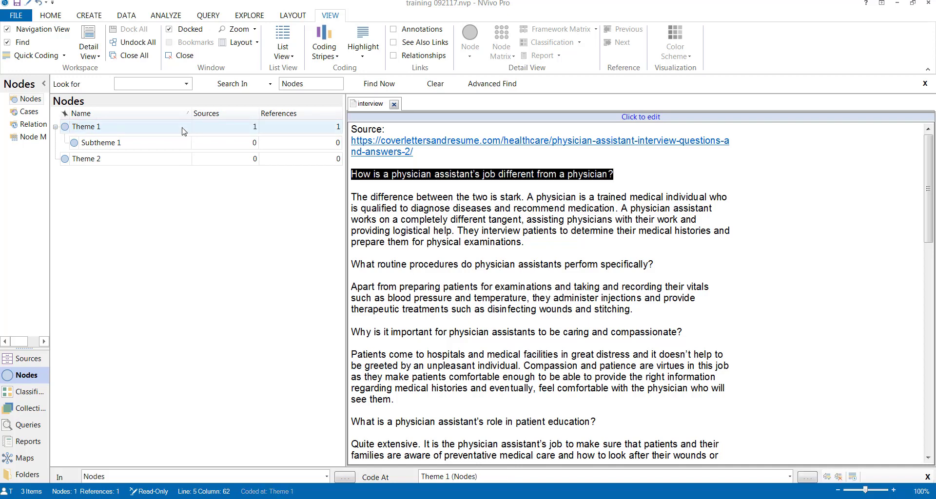
{"action": "left_click", "coordinate": [363, 174]}
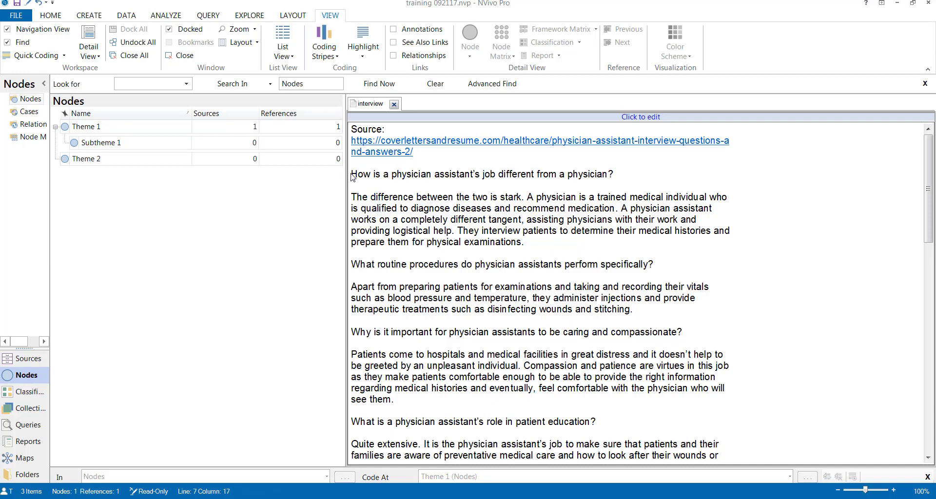
{"action": "left_click_drag", "start_coordinate": [616, 175], "coordinate": [241, 133]}
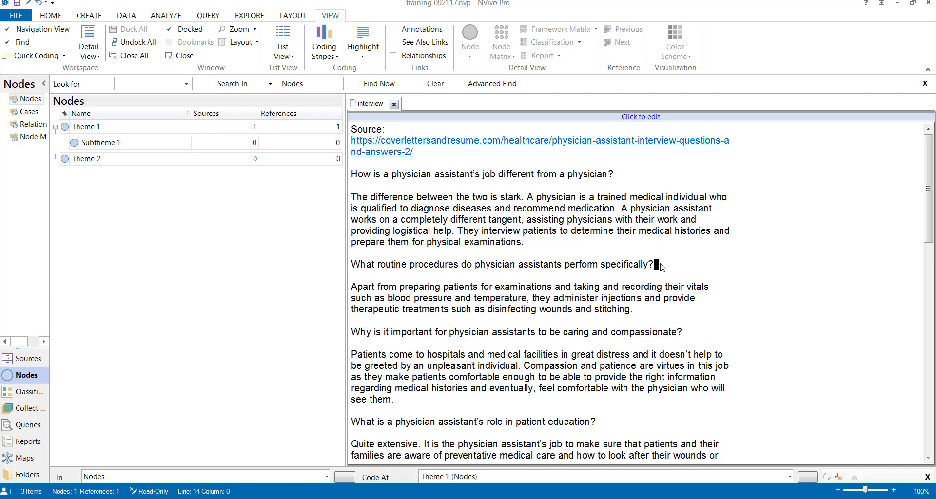
Step: Code the question "What routine procedures do physician assistants perform specifically?" at Theme 1
{"action": "left_click_drag", "start_coordinate": [661, 266], "coordinate": [352, 265]}
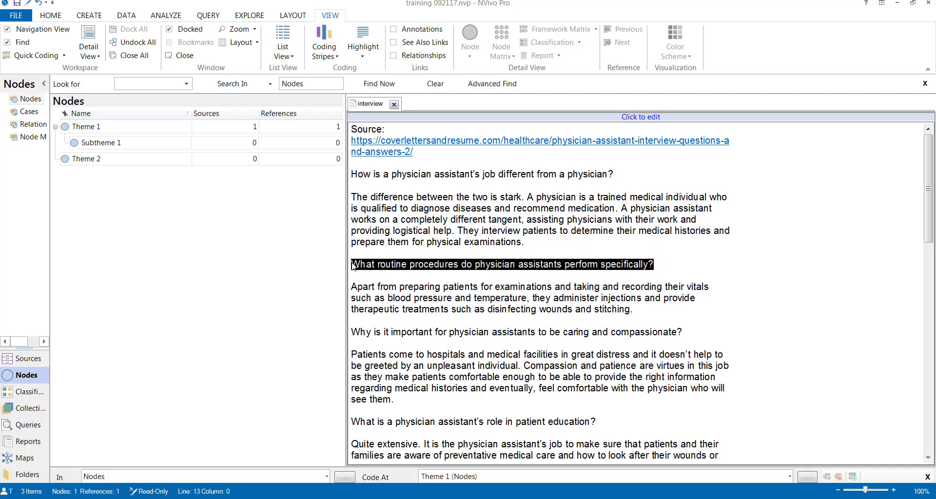
{"action": "left_click", "coordinate": [390, 267]}
{"action": "left_click_drag", "start_coordinate": [391, 268], "coordinate": [167, 126]}
Step: Code the routine procedures question at Theme 2, and undo that coding
{"action": "left_click", "coordinate": [490, 264]}
{"action": "left_click_drag", "start_coordinate": [412, 201], "coordinate": [171, 160]}
{"action": "left_click", "coordinate": [666, 270]}
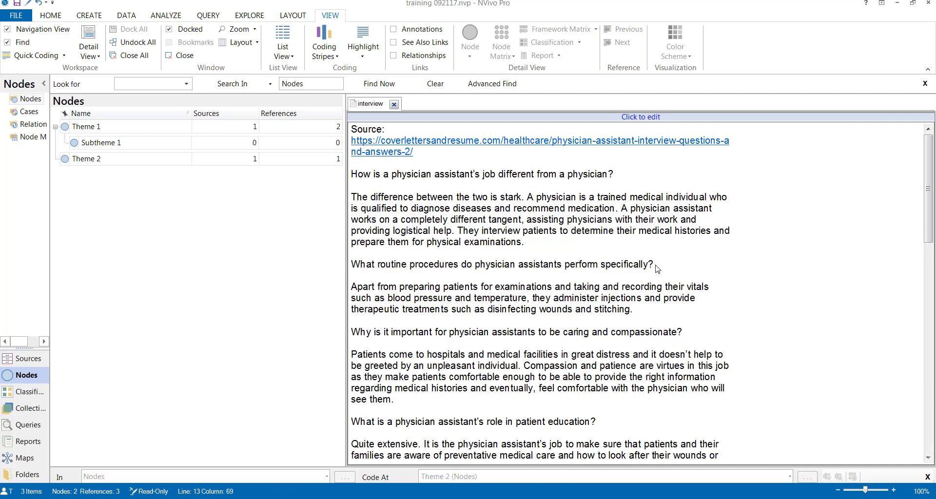
{"action": "left_click_drag", "start_coordinate": [656, 267], "coordinate": [411, 205]}
{"action": "key", "text": "ctrl+z"}
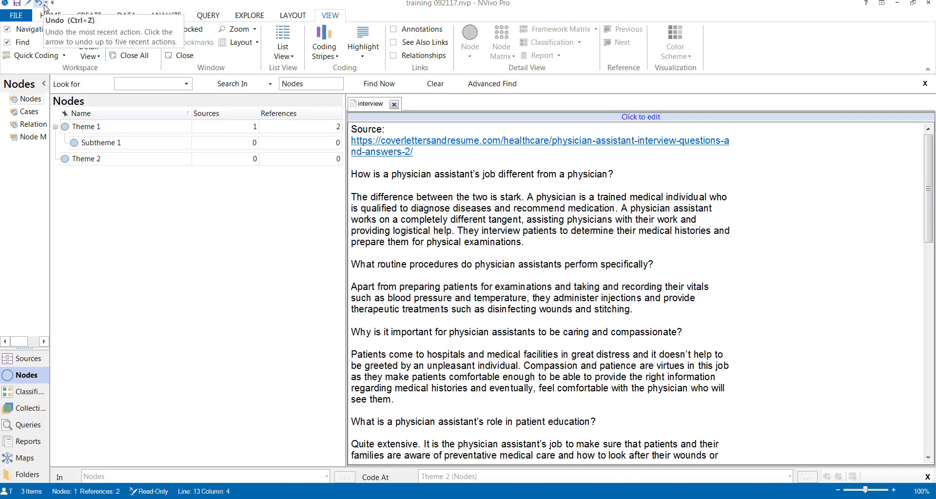
Step: Code "What routine procedures do physician assistants perform specifically?" at Theme 2, and look over the list of undoable actions
{"action": "left_click", "coordinate": [647, 265]}
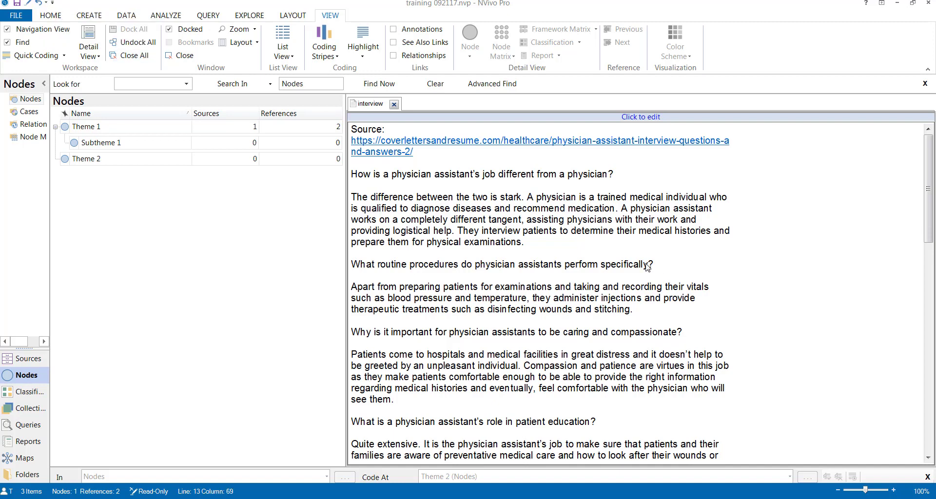
{"action": "left_click_drag", "start_coordinate": [647, 265], "coordinate": [174, 163]}
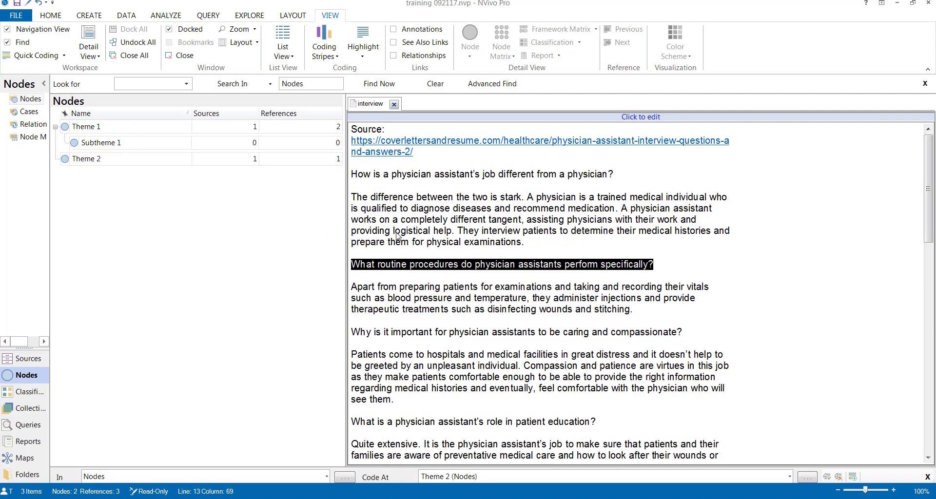
{"action": "left_click", "coordinate": [48, 5]}
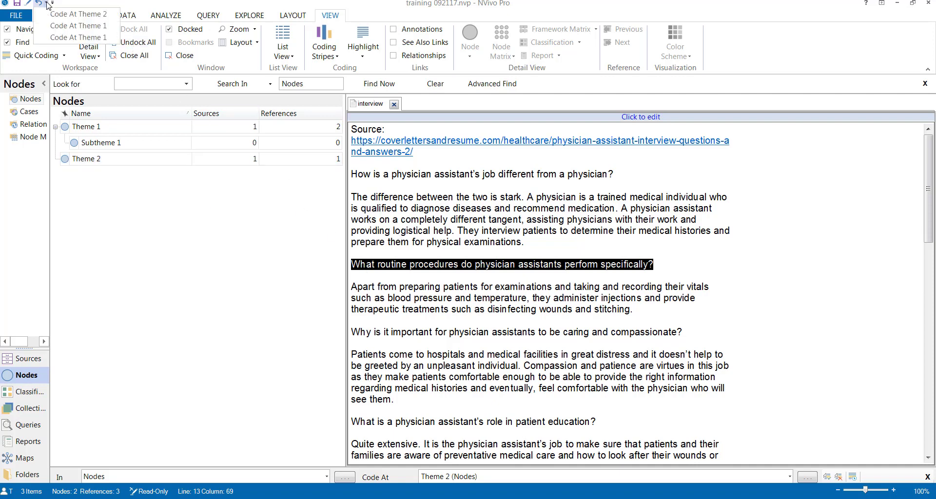
{"action": "left_click", "coordinate": [55, 3]}
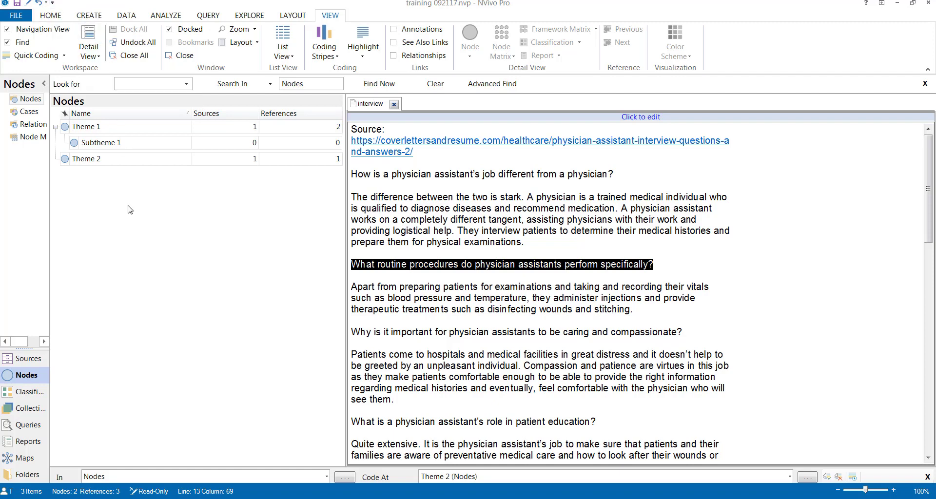
{"action": "left_click", "coordinate": [174, 225]}
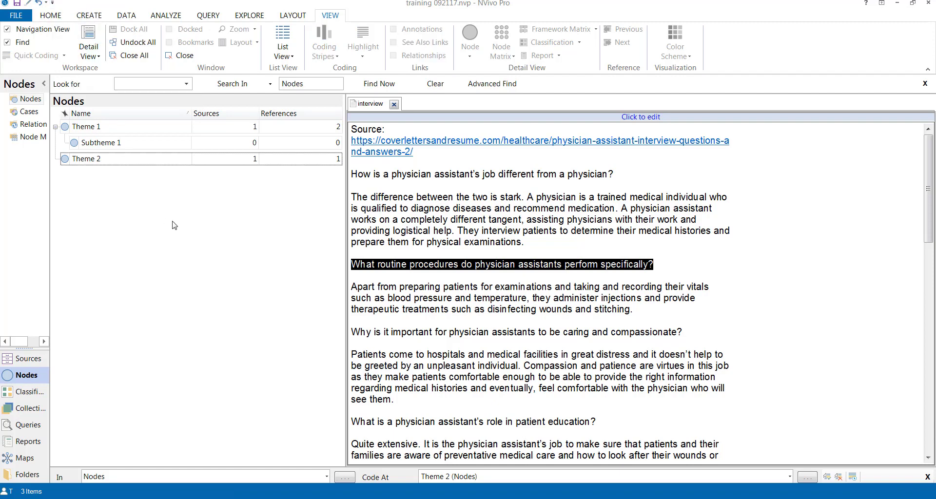
{"action": "left_click", "coordinate": [436, 244]}
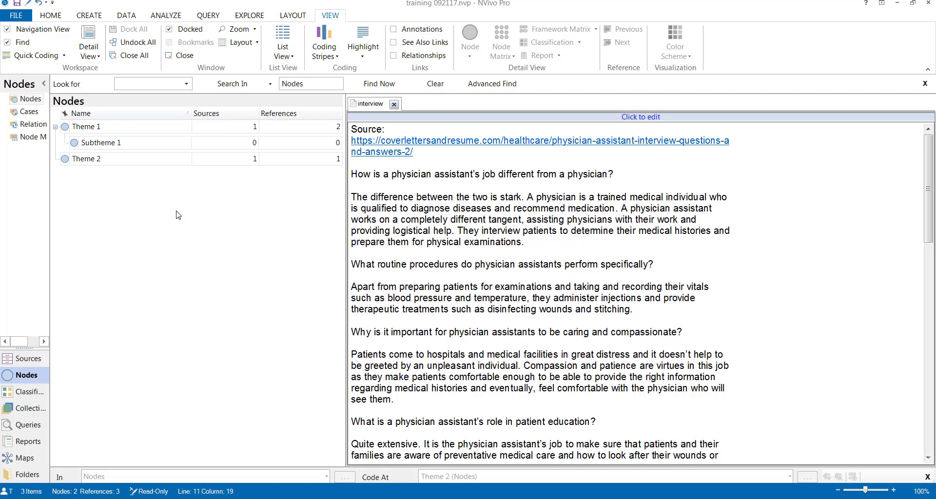
Step: Open the Theme 2 node to view its coded references
{"action": "left_click", "coordinate": [128, 164]}
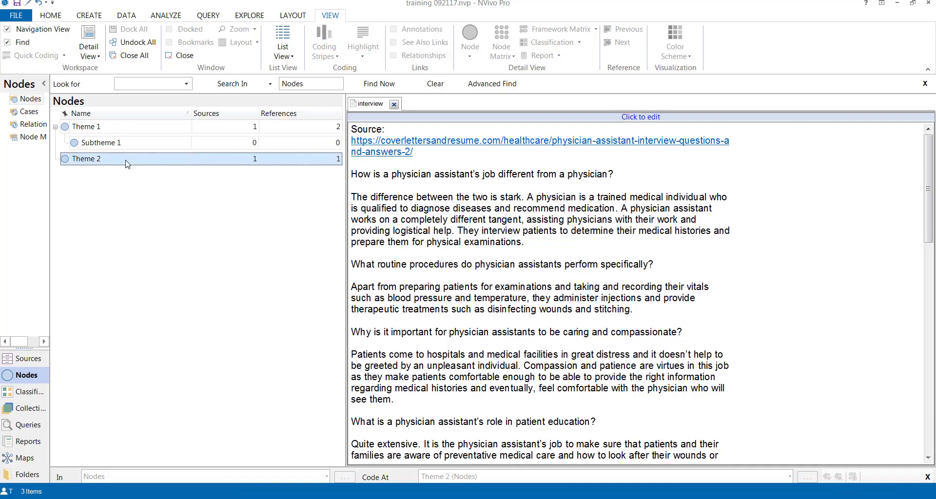
{"action": "double_click", "coordinate": [127, 166]}
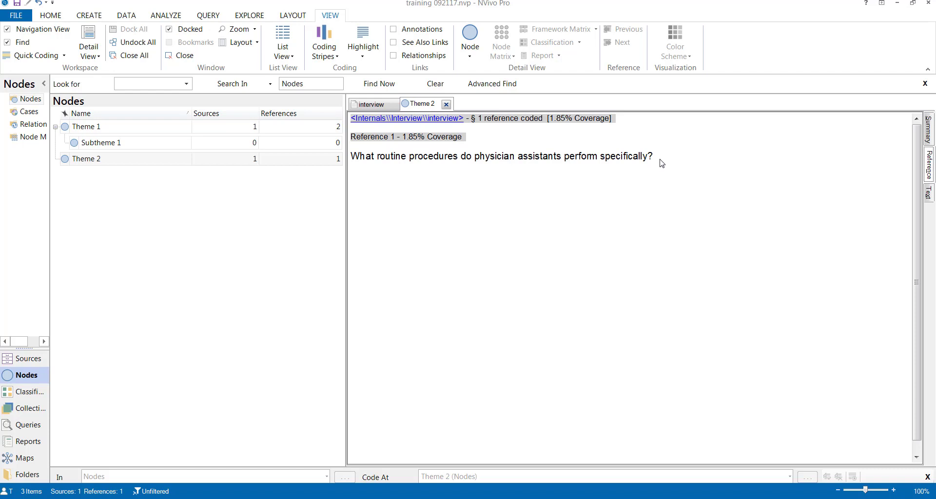
Step: Code the question "What routine procedures do physician assistants perform specifically?" at Subtheme 1, and uncode it from Theme 2
{"action": "left_click_drag", "start_coordinate": [660, 159], "coordinate": [217, 143]}
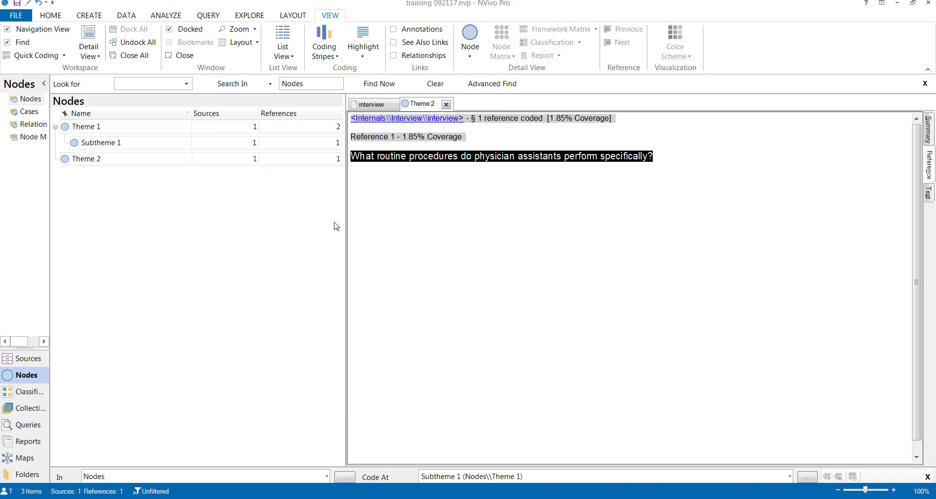
{"action": "right_click", "coordinate": [424, 162]}
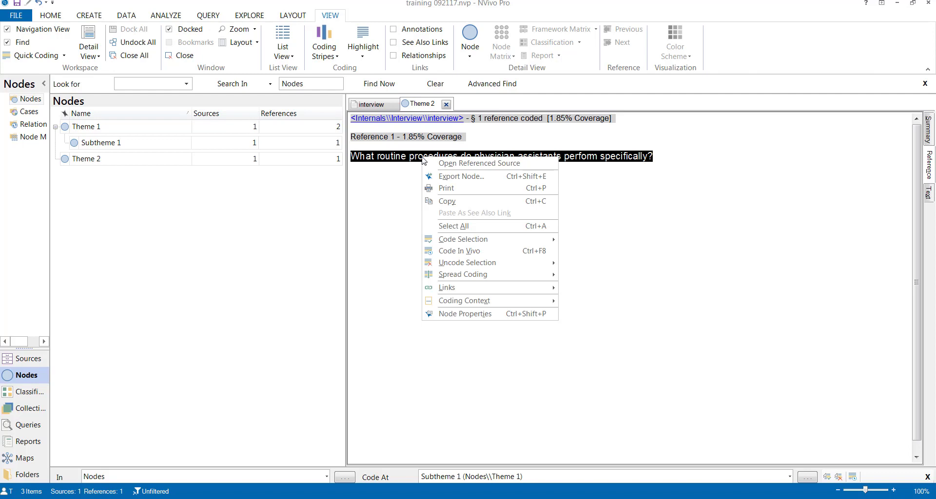
{"action": "mouse_move", "coordinate": [485, 263]}
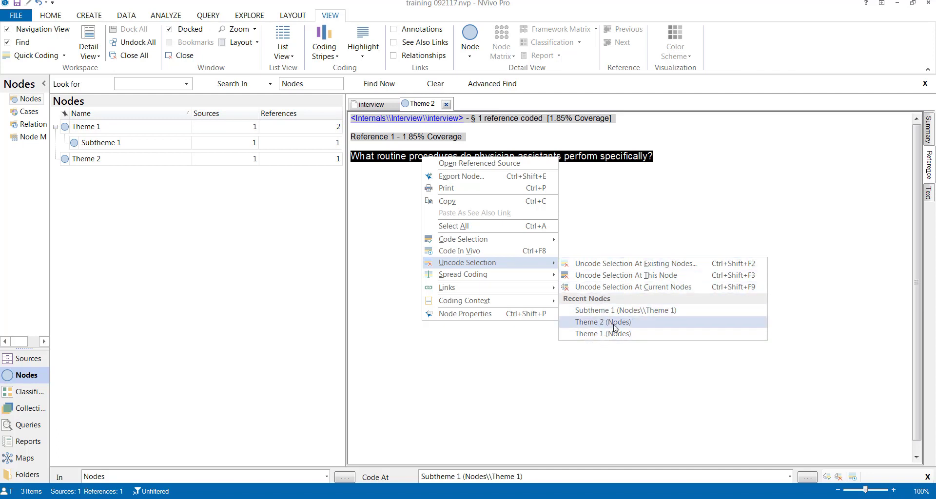
{"action": "left_click", "coordinate": [634, 269]}
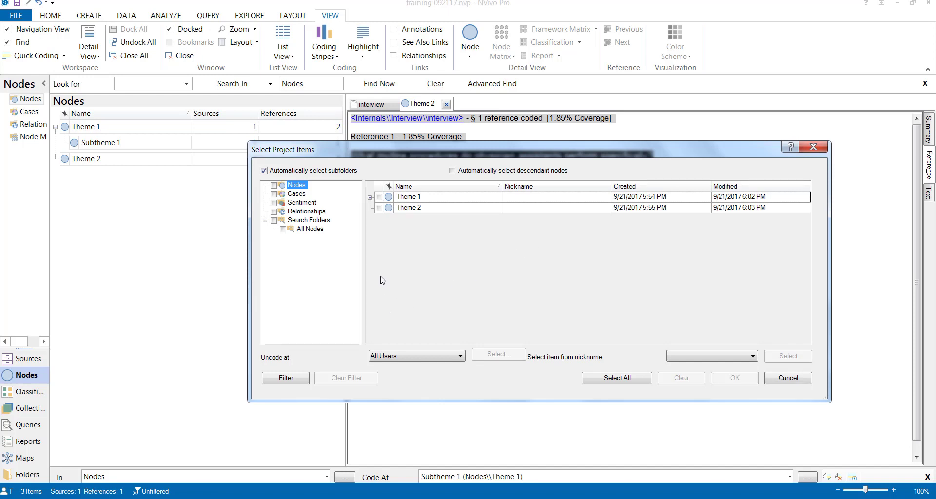
{"action": "left_click", "coordinate": [379, 208]}
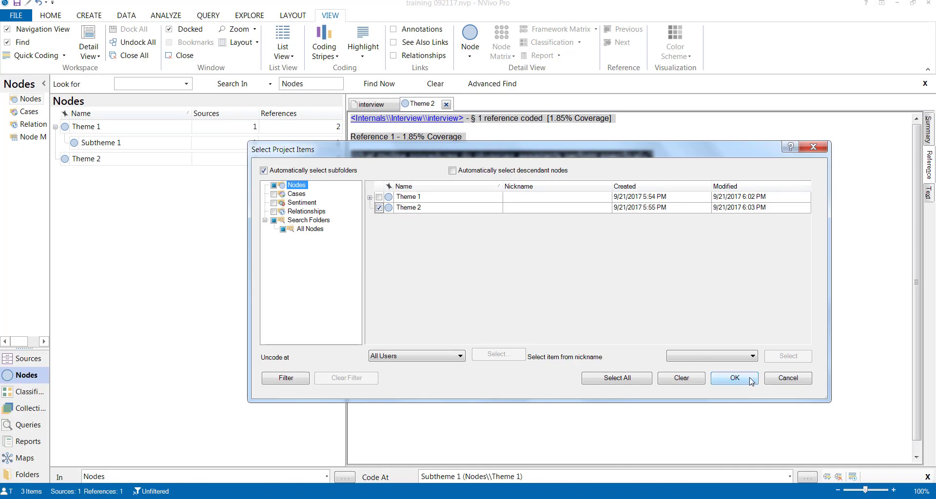
{"action": "left_click", "coordinate": [734, 378]}
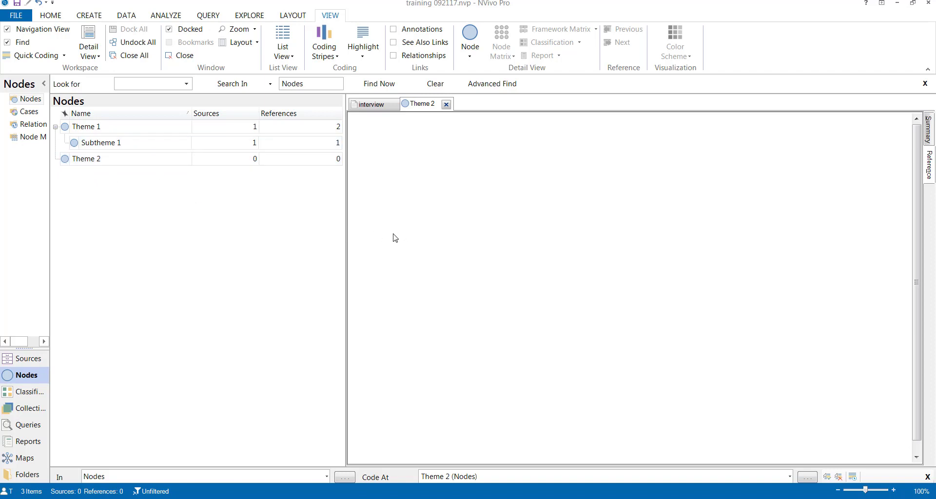
Step: Close the Theme 2 node and highlight the coding for all nodes in the interview
{"action": "left_click", "coordinate": [446, 104]}
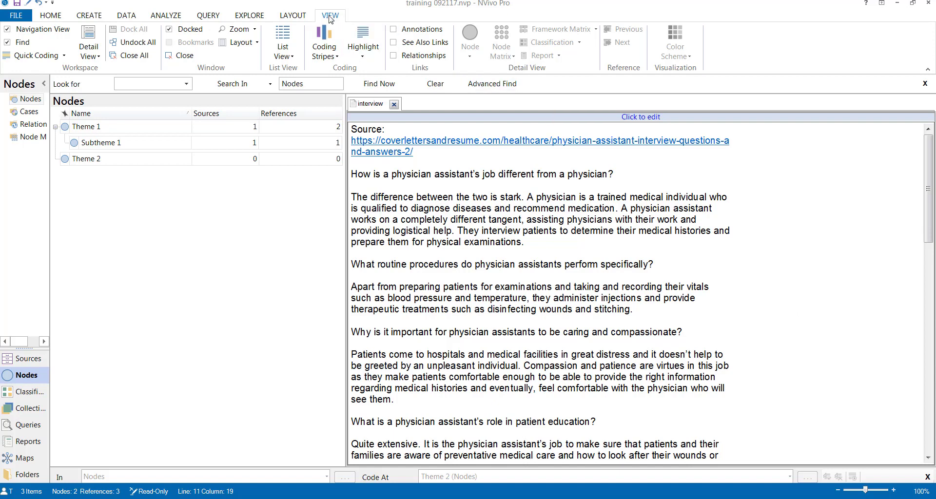
{"action": "left_click", "coordinate": [373, 47]}
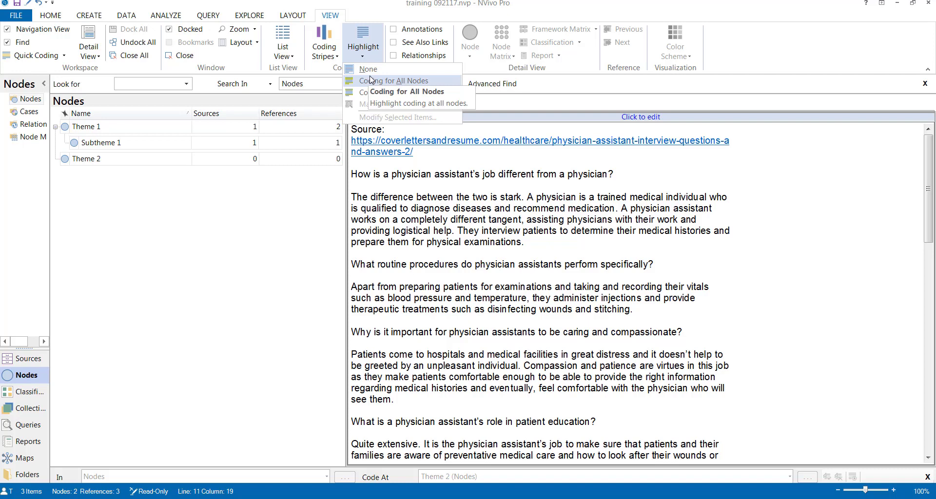
{"action": "left_click", "coordinate": [370, 79]}
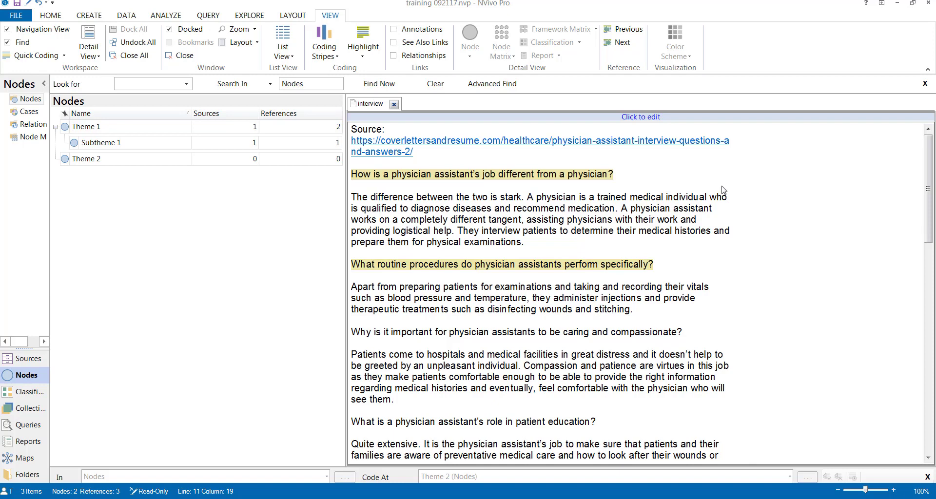
Step: Limit the interview's coding highlight to the selected node Subtheme 1 under Theme 1
{"action": "left_click", "coordinate": [367, 45]}
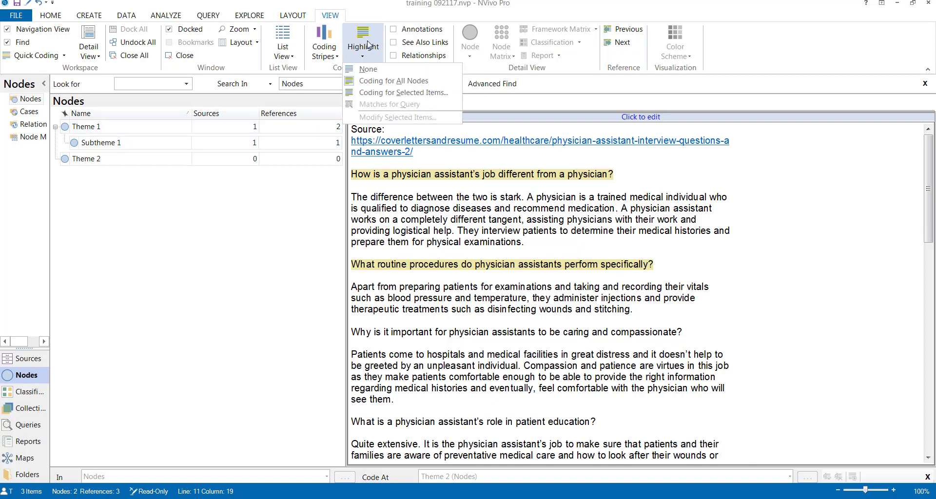
{"action": "left_click", "coordinate": [412, 93]}
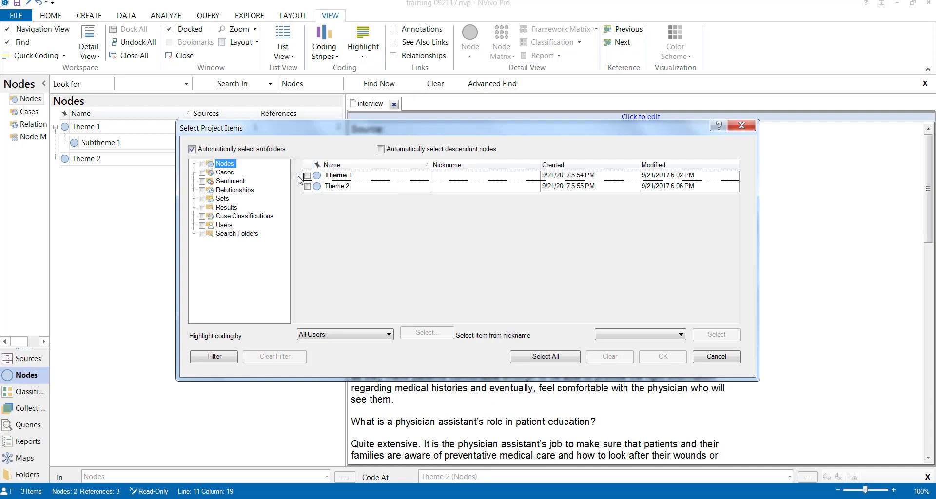
{"action": "left_click", "coordinate": [298, 176]}
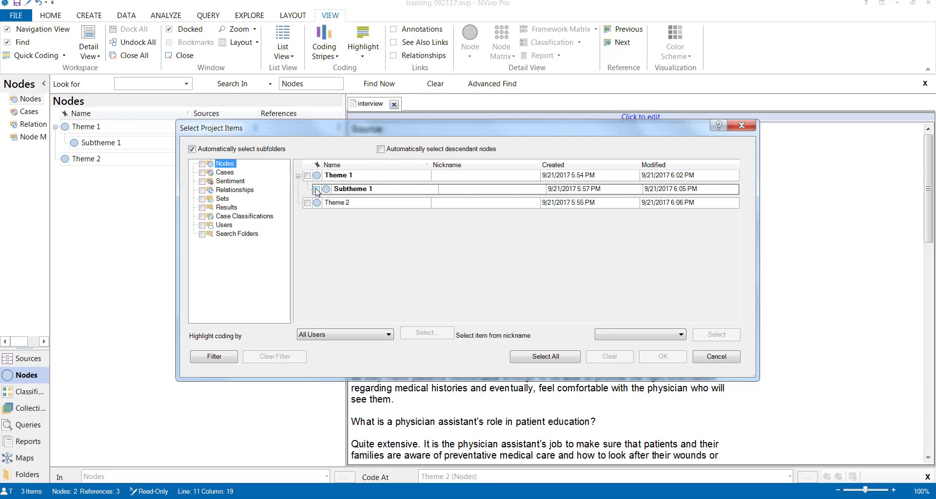
{"action": "left_click", "coordinate": [317, 190]}
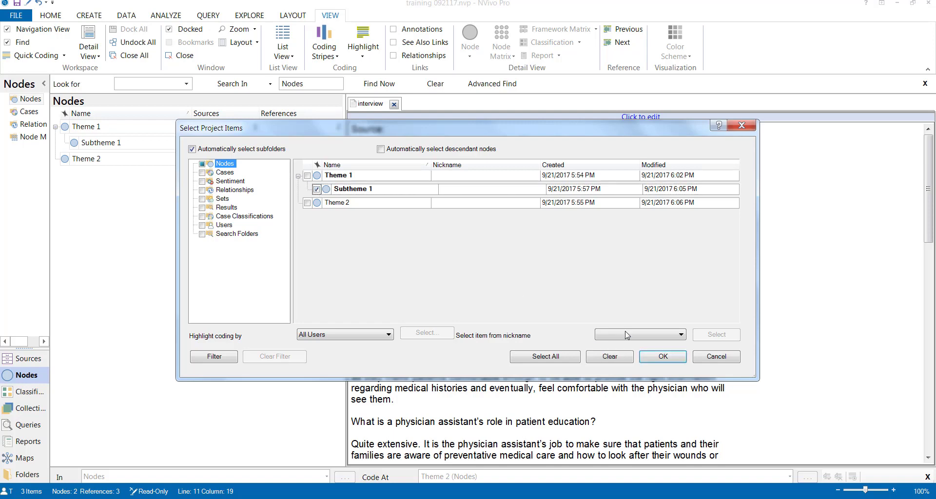
{"action": "left_click", "coordinate": [674, 358]}
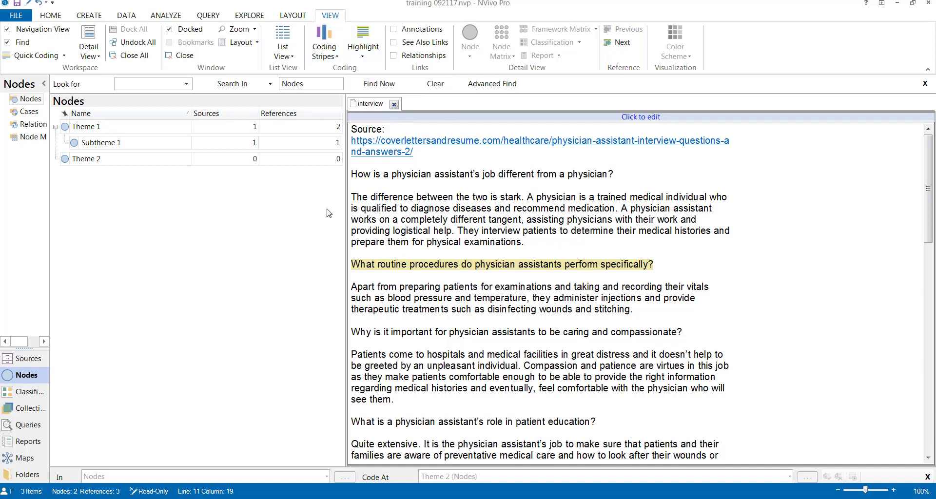
Step: Show coding stripes for all nodes coding the interview
{"action": "left_click", "coordinate": [311, 222]}
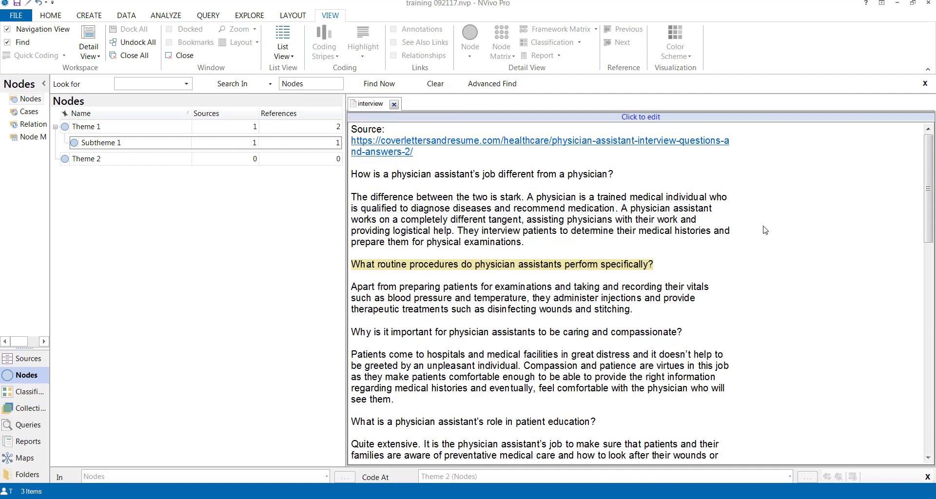
{"action": "left_click", "coordinate": [796, 233]}
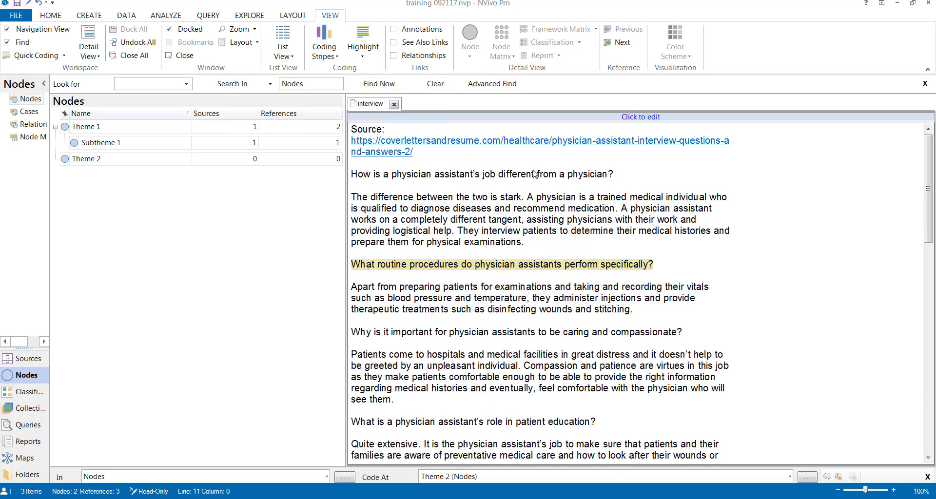
{"action": "left_click", "coordinate": [330, 191]}
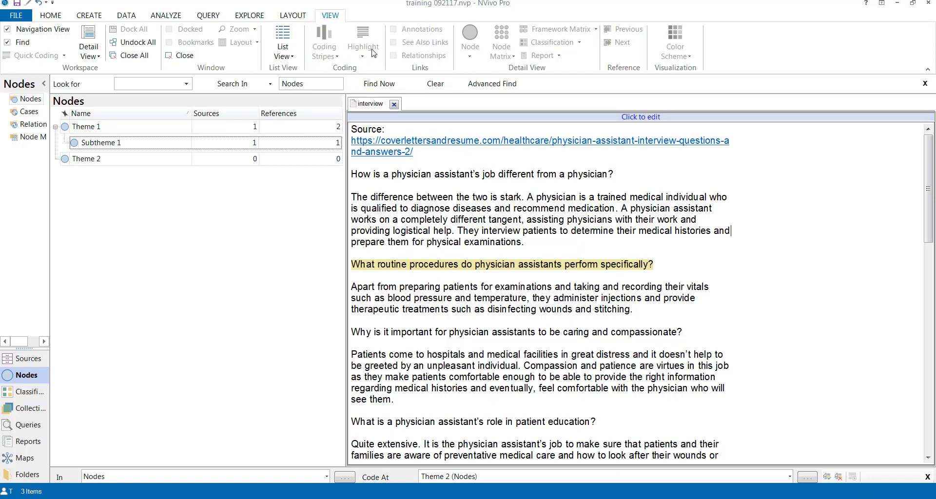
{"action": "left_click", "coordinate": [776, 198]}
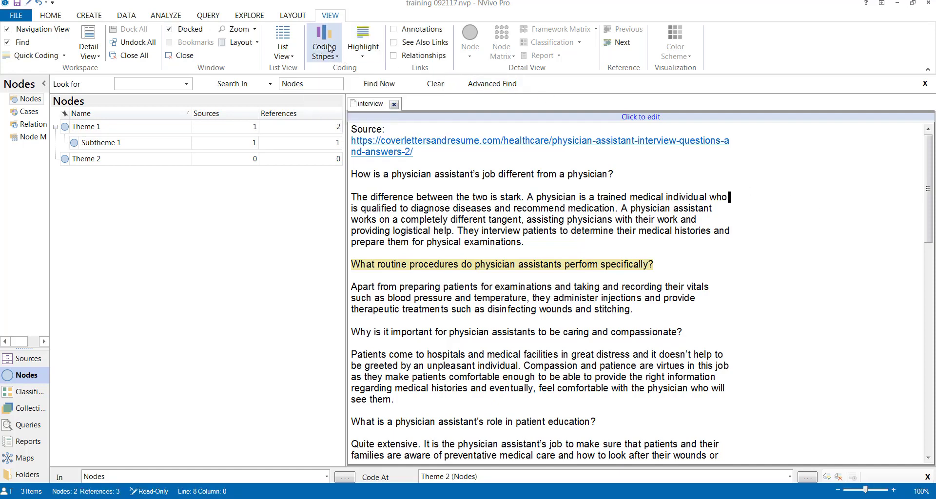
{"action": "left_click", "coordinate": [338, 57]}
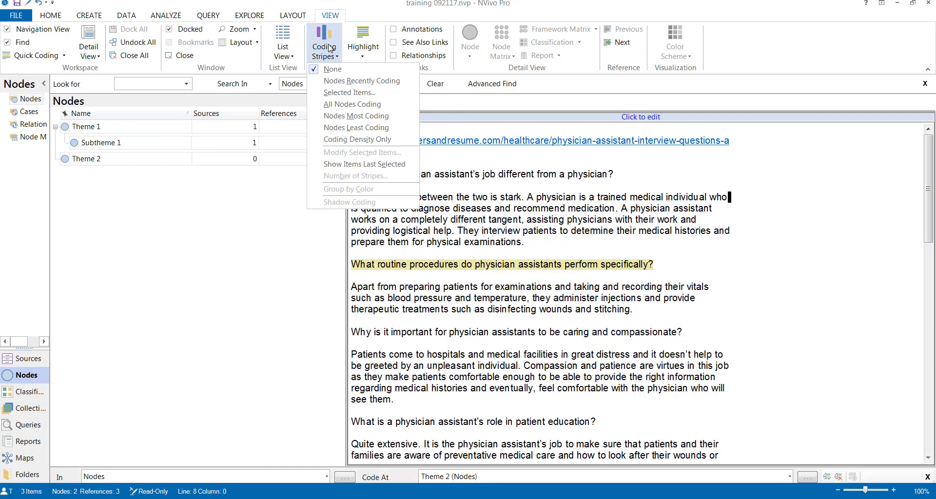
{"action": "left_click", "coordinate": [346, 107]}
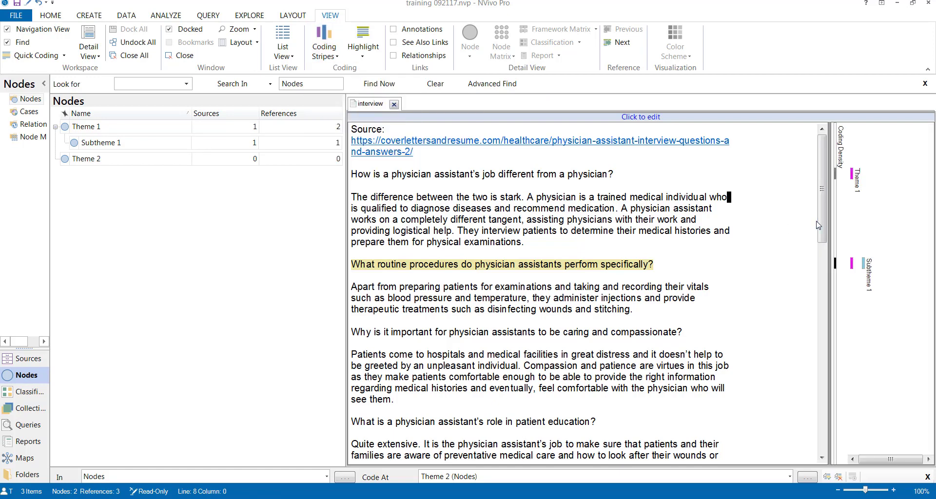
Step: Highlight the interview passages coded at Theme 1 using its coding stripe
{"action": "left_click", "coordinate": [780, 213]}
{"action": "left_click", "coordinate": [784, 201]}
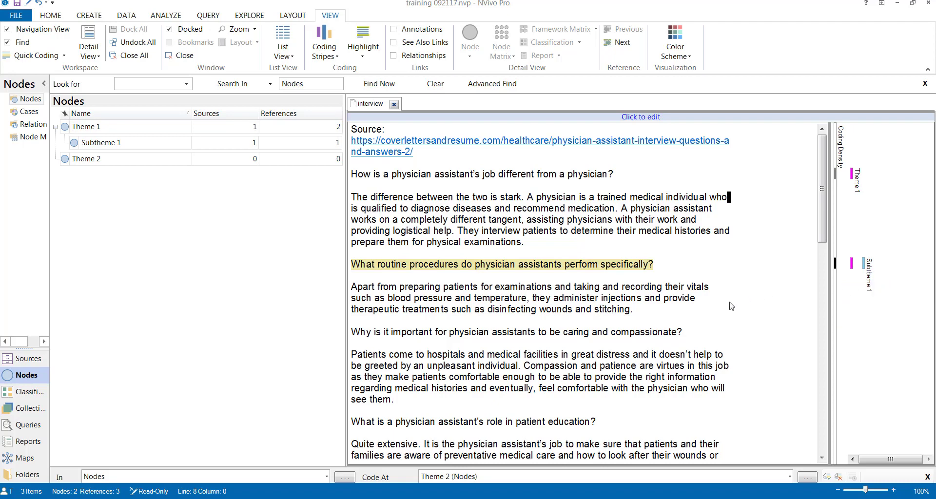
{"action": "left_click", "coordinate": [852, 266]}
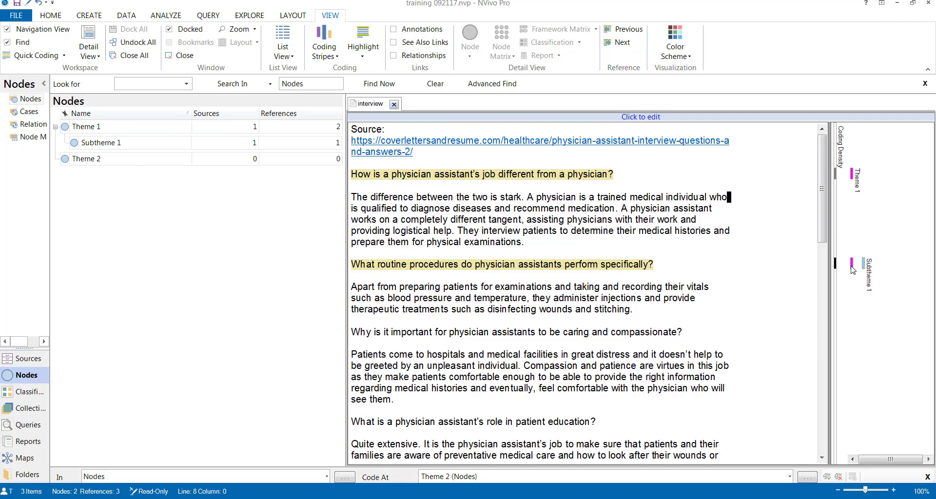
{"action": "mouse_move", "coordinate": [852, 270]}
Step: Code the question "Why is it important for physician assistants to be caring and compassionate?" at Theme 2, and highlight that node's coding
{"action": "left_click", "coordinate": [713, 335]}
{"action": "left_click", "coordinate": [661, 335]}
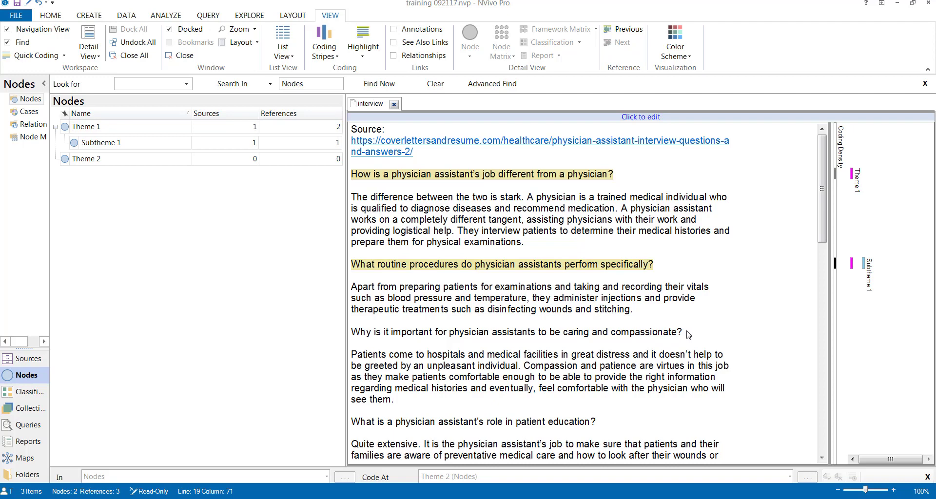
{"action": "left_click_drag", "start_coordinate": [688, 334], "coordinate": [178, 163]}
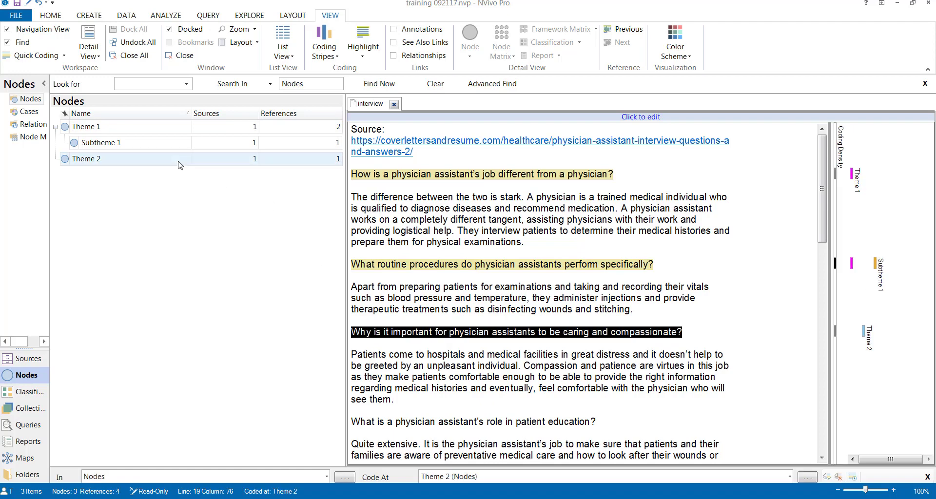
{"action": "left_click", "coordinate": [468, 360]}
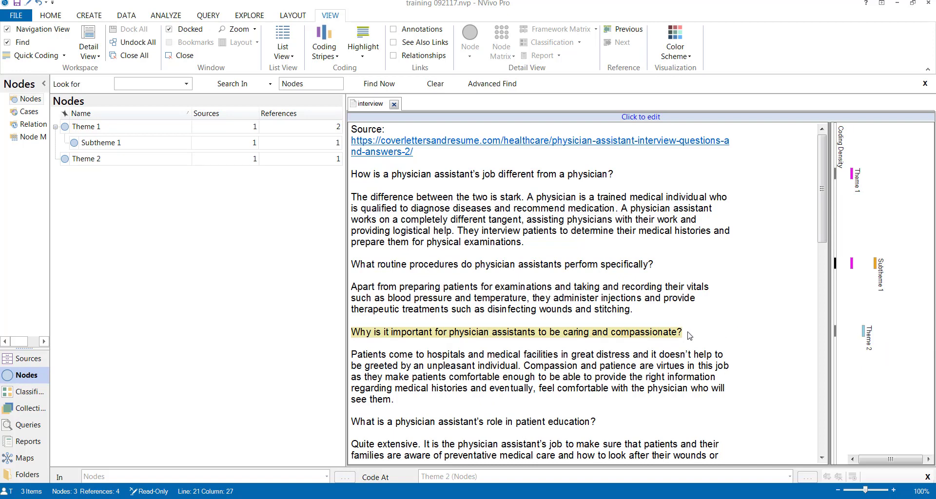
Step: Uncode the question about being caring and compassionate from the existing node Theme 2
{"action": "left_click_drag", "start_coordinate": [689, 335], "coordinate": [351, 336]}
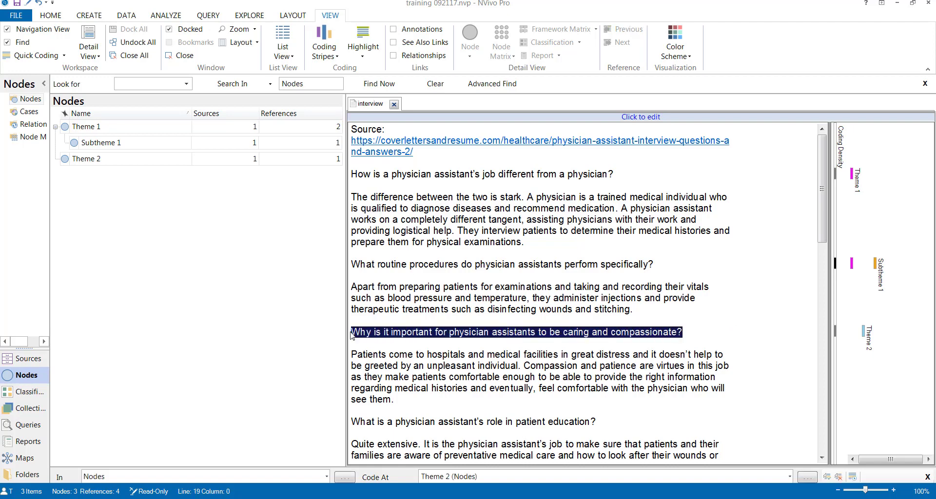
{"action": "right_click", "coordinate": [379, 334]}
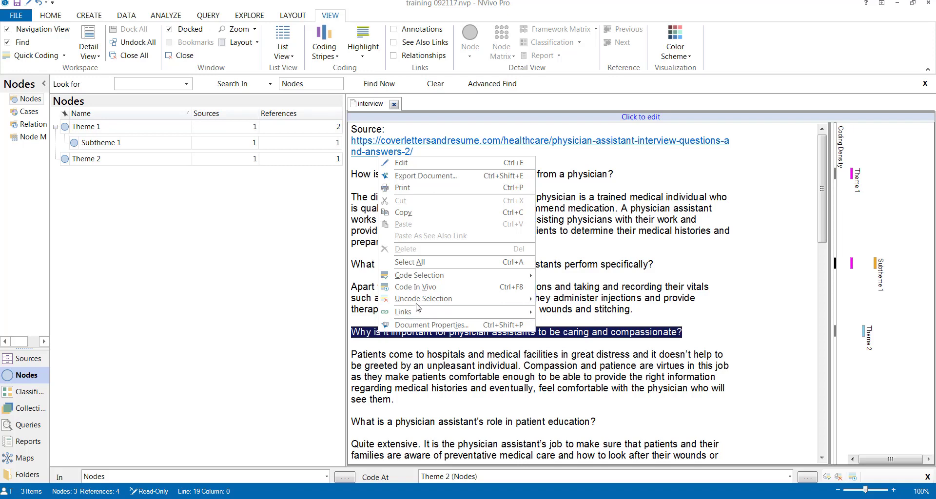
{"action": "mouse_move", "coordinate": [429, 303]}
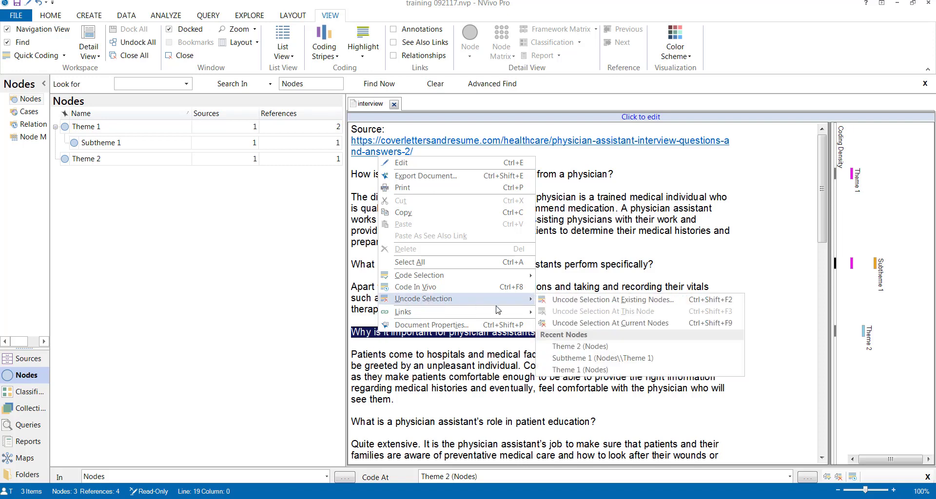
{"action": "left_click", "coordinate": [556, 305]}
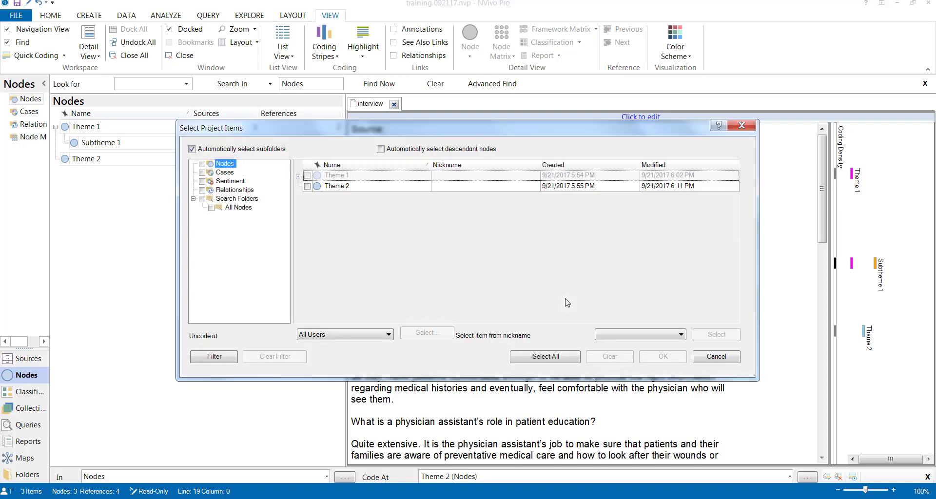
{"action": "left_click", "coordinate": [307, 187]}
{"action": "left_click", "coordinate": [666, 357]}
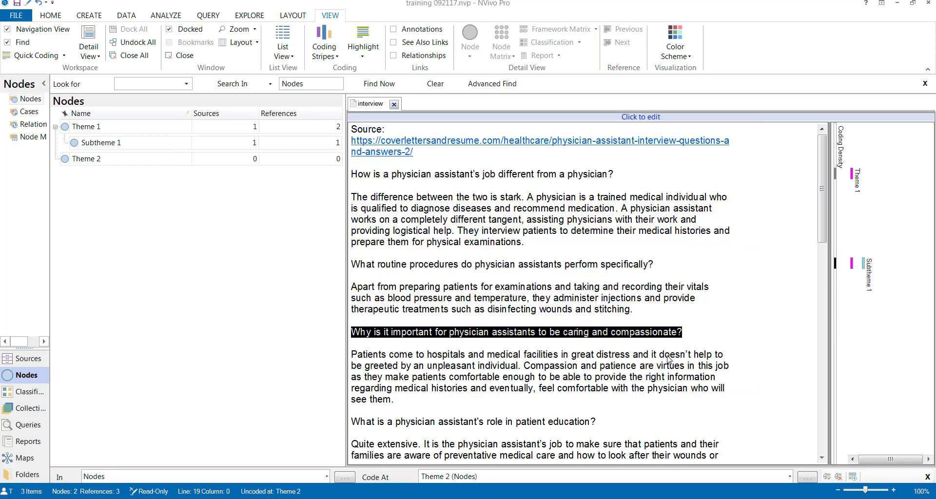
{"action": "left_click", "coordinate": [686, 332]}
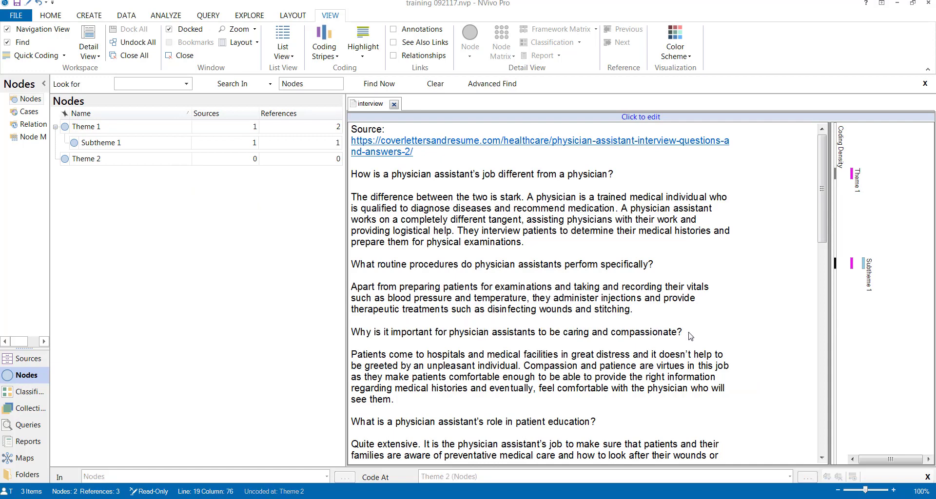
Step: Code "Why is it important for physician assistants to be caring and compassionate?" at Theme 2, and open that node's coded references
{"action": "left_click_drag", "start_coordinate": [685, 333], "coordinate": [166, 160]}
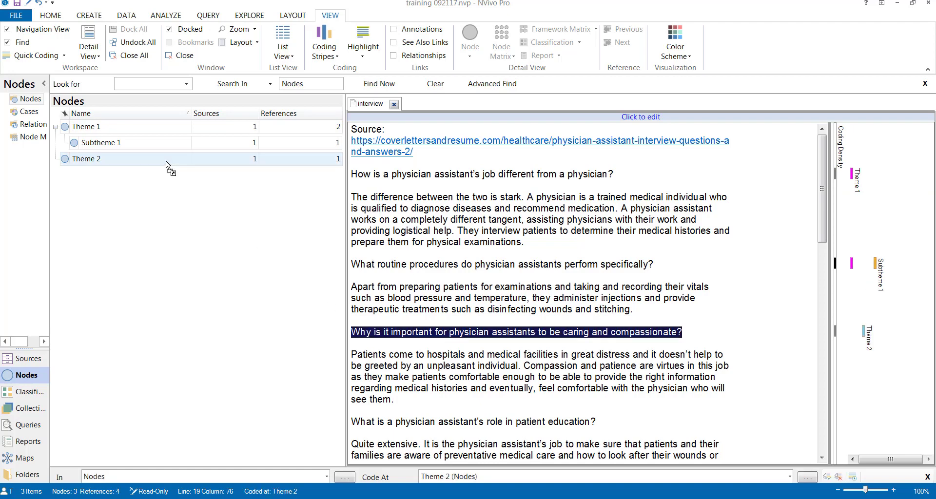
{"action": "left_click", "coordinate": [173, 189]}
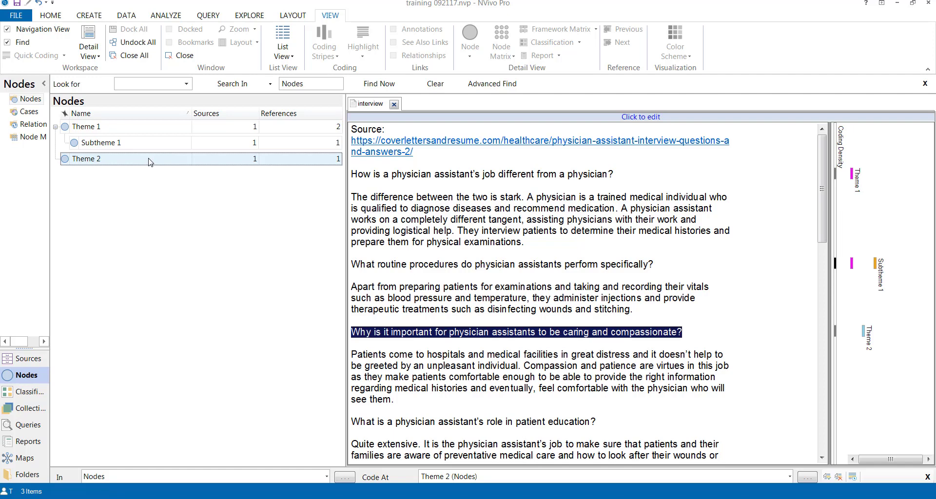
{"action": "left_click", "coordinate": [127, 164]}
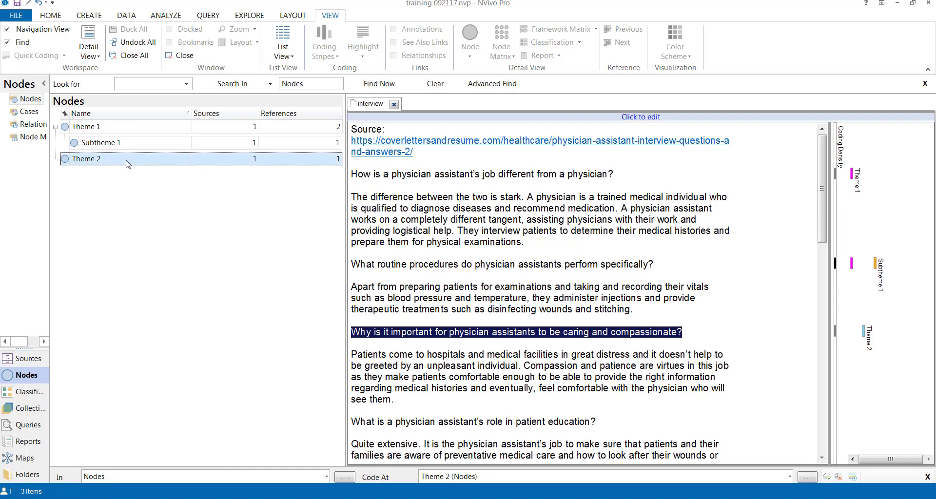
{"action": "double_click", "coordinate": [126, 163]}
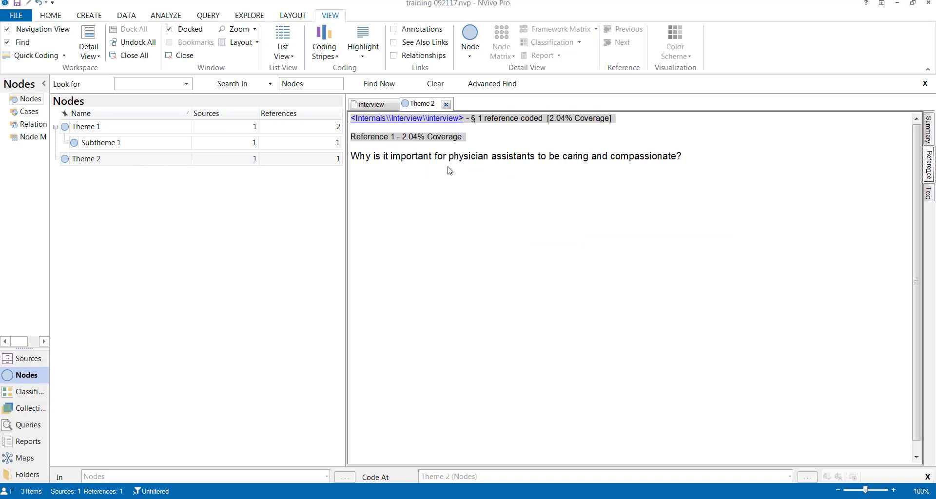
Step: Uncode the question about being caring and compassionate from the existing node Theme 2, working in the node's coded references
{"action": "left_click_drag", "start_coordinate": [682, 157], "coordinate": [351, 157]}
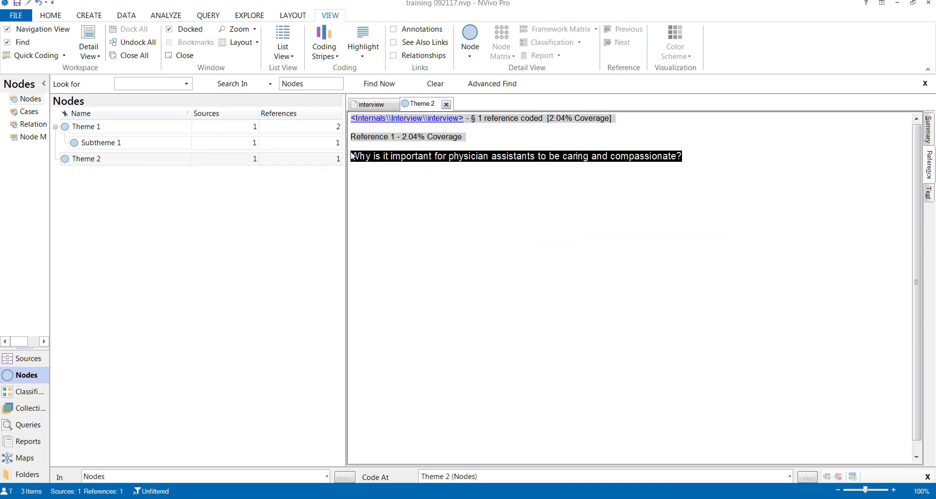
{"action": "right_click", "coordinate": [381, 159]}
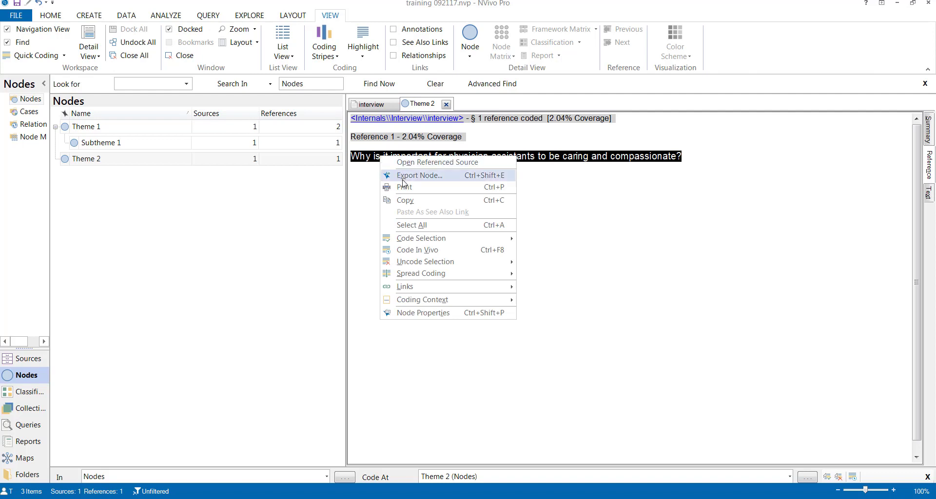
{"action": "mouse_move", "coordinate": [437, 262]}
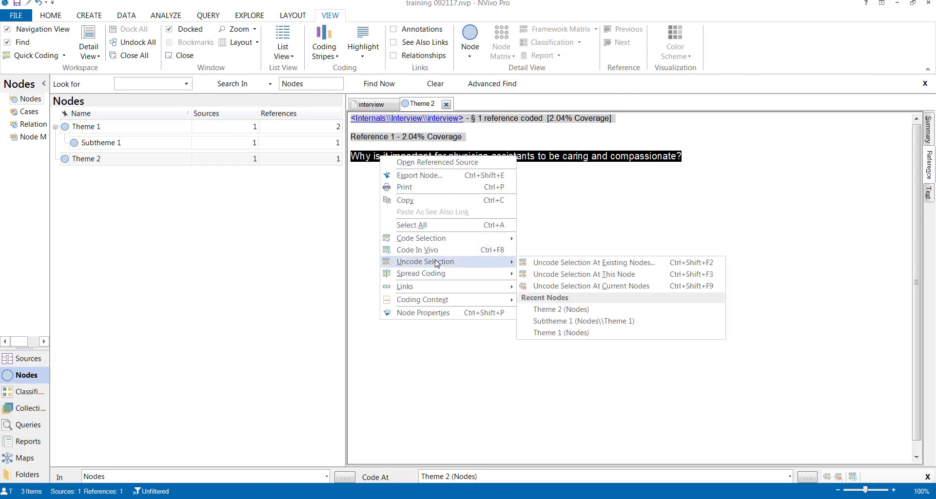
{"action": "left_click", "coordinate": [604, 264]}
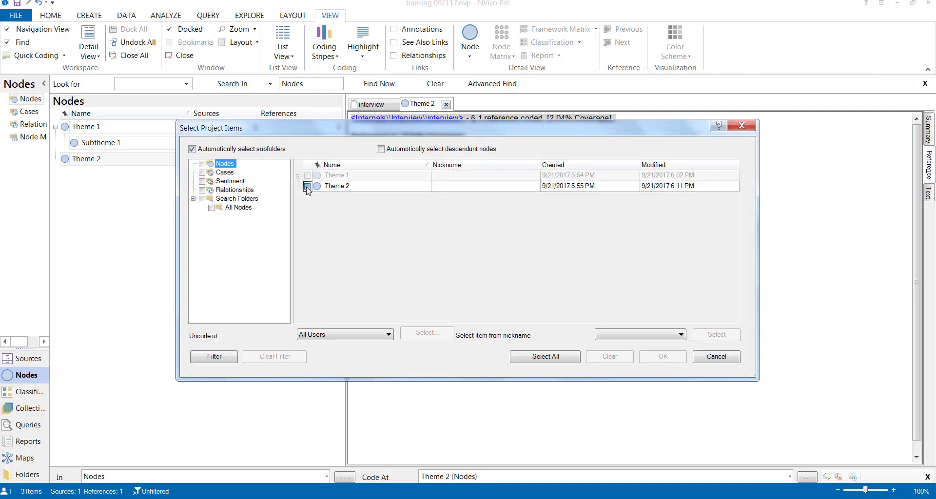
{"action": "left_click", "coordinate": [662, 357]}
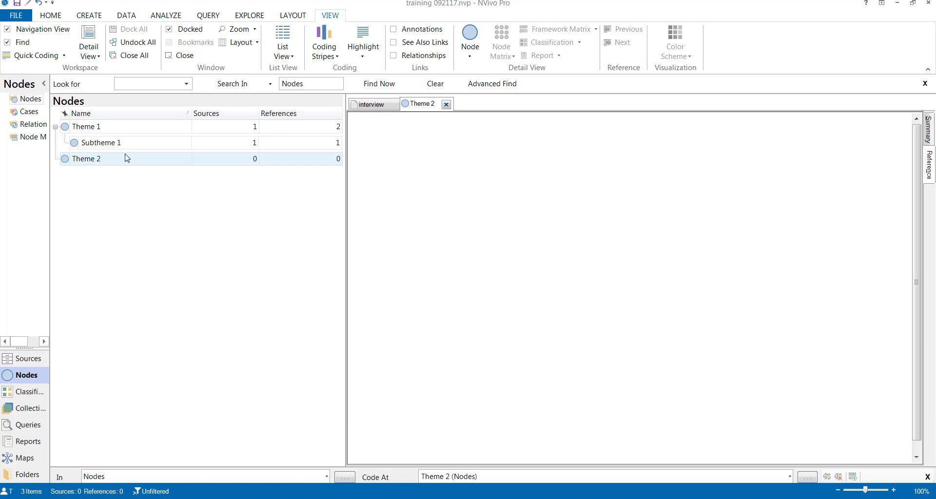
Step: Start a new coding query
{"action": "left_click", "coordinate": [134, 128]}
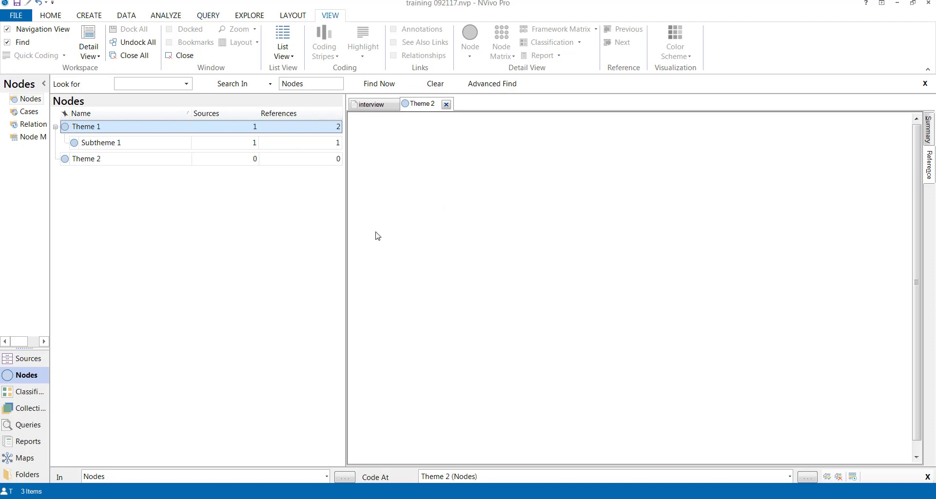
{"action": "left_click", "coordinate": [215, 19]}
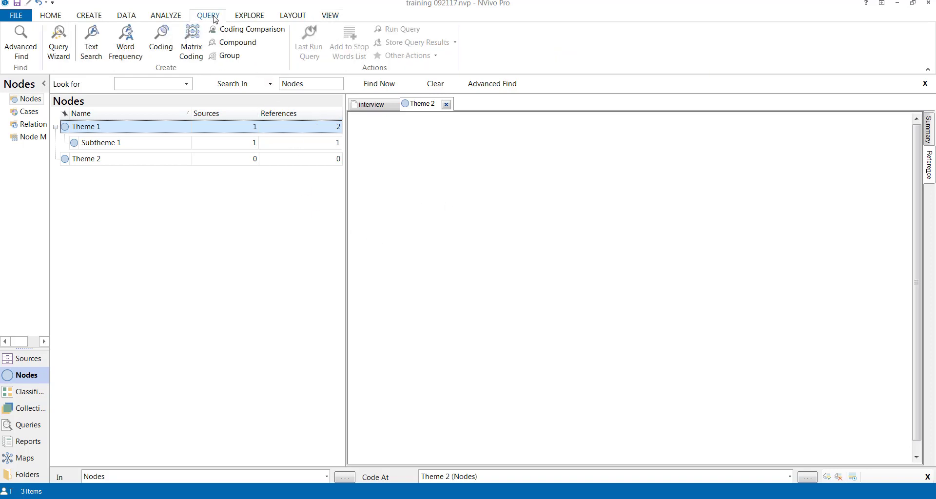
{"action": "left_click", "coordinate": [163, 46]}
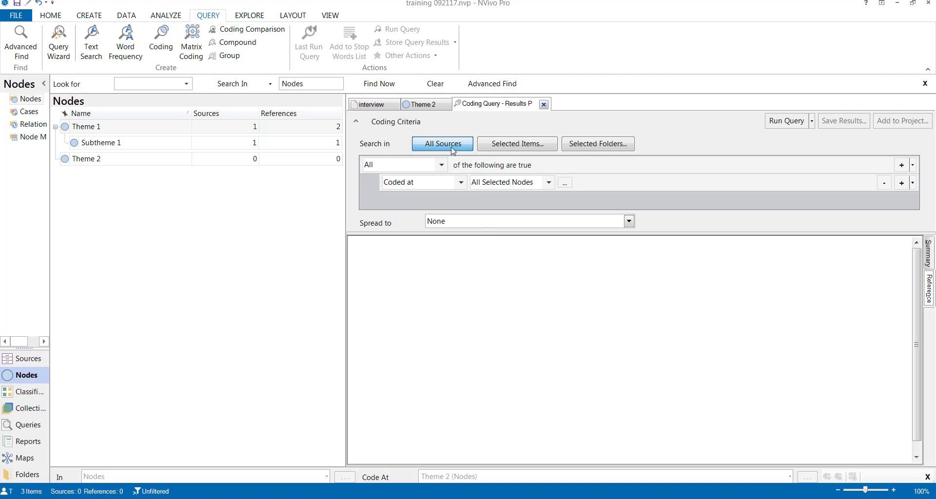
{"action": "left_click", "coordinate": [605, 148]}
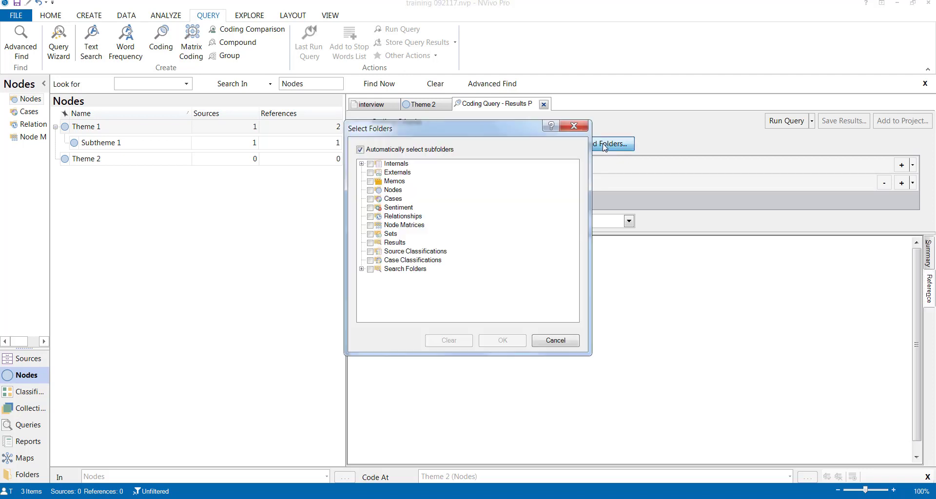
{"action": "left_click", "coordinate": [361, 164]}
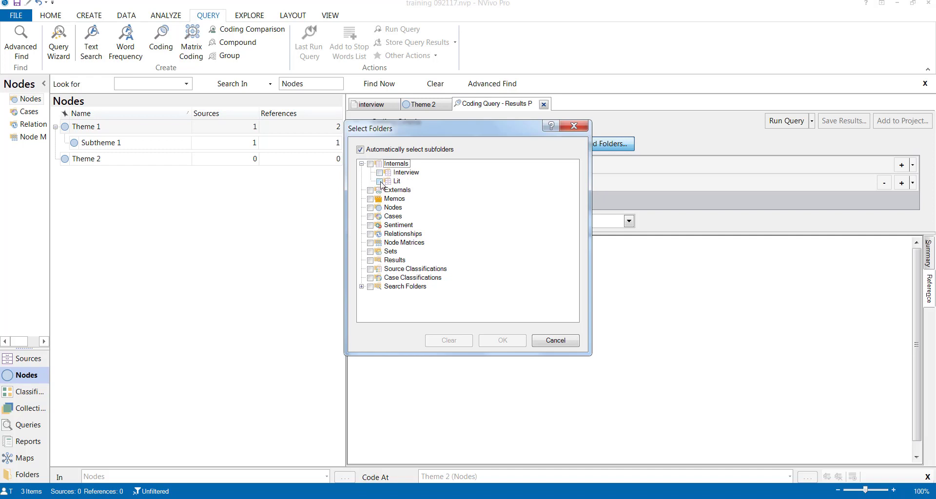
{"action": "left_click", "coordinate": [379, 174]}
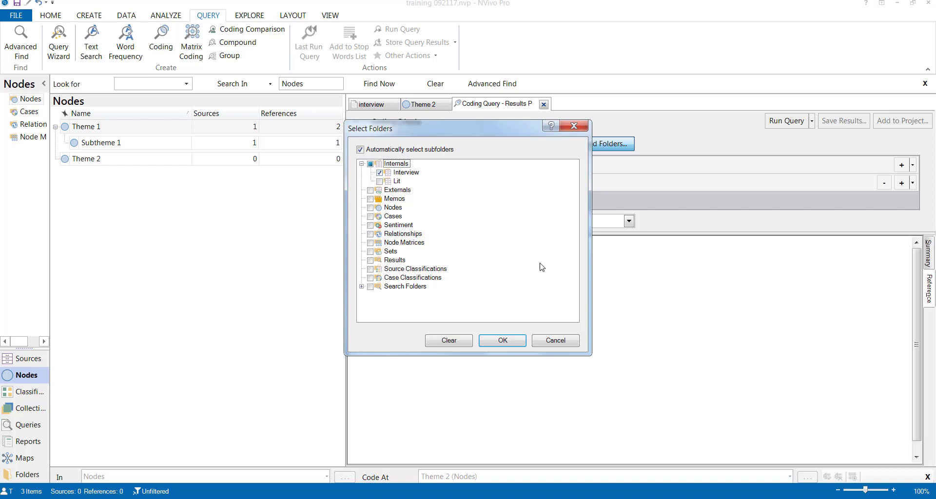
{"action": "left_click", "coordinate": [565, 341]}
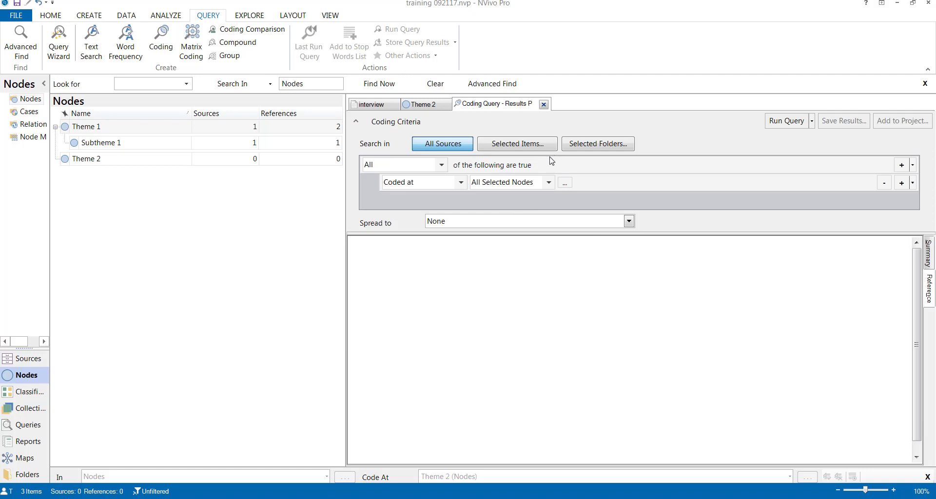
{"action": "left_click", "coordinate": [541, 148]}
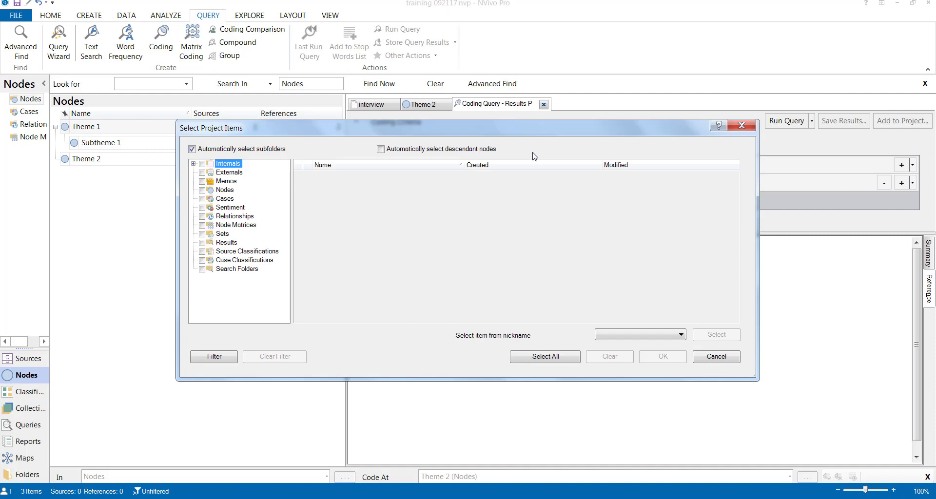
{"action": "left_click", "coordinate": [194, 164]}
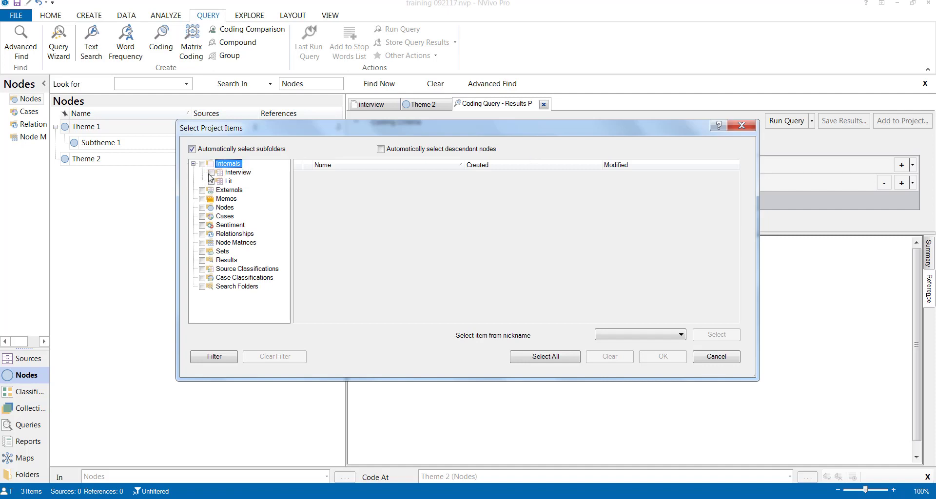
{"action": "left_click", "coordinate": [229, 173]}
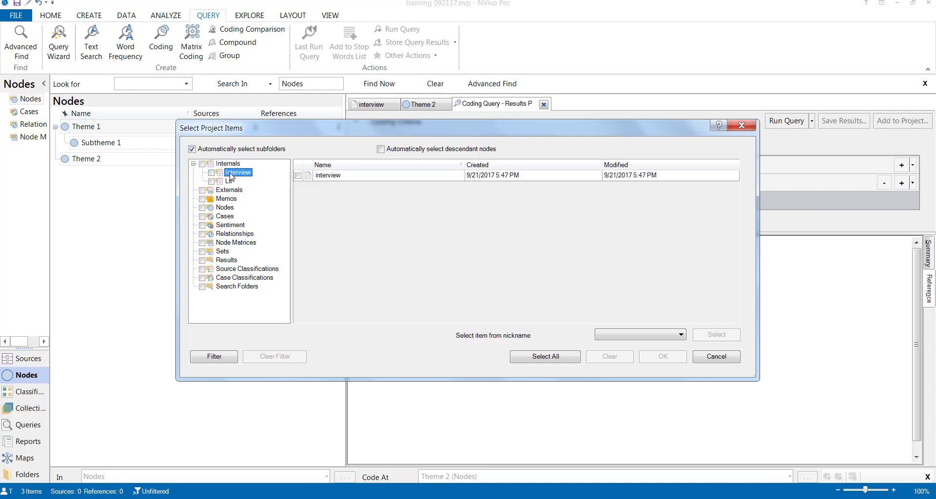
{"action": "left_click", "coordinate": [298, 176]}
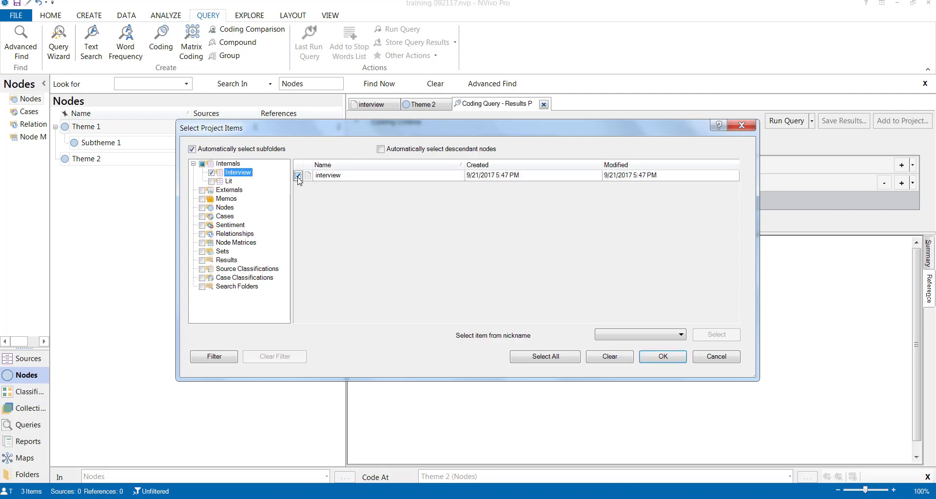
{"action": "left_click", "coordinate": [715, 362]}
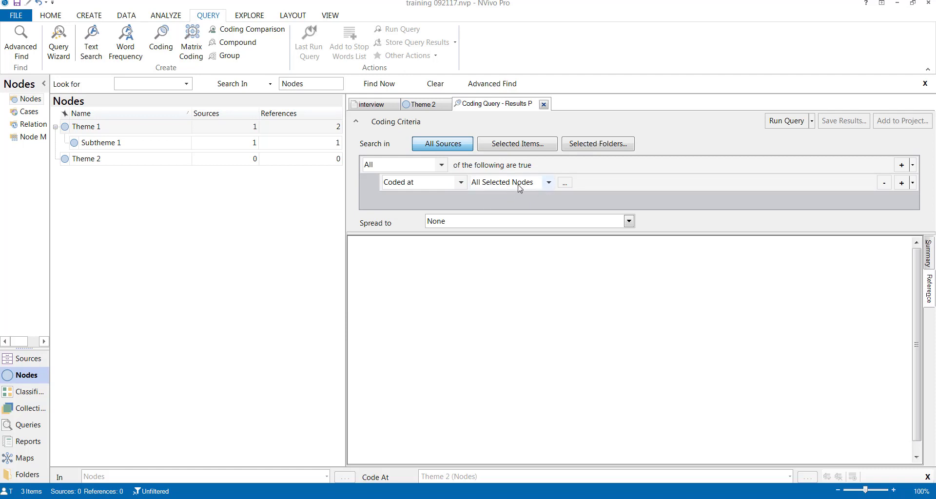
Step: Set the coding criterion to All Selected Nodes, and open its node selection with Theme 1 expanded
{"action": "left_click", "coordinate": [548, 184]}
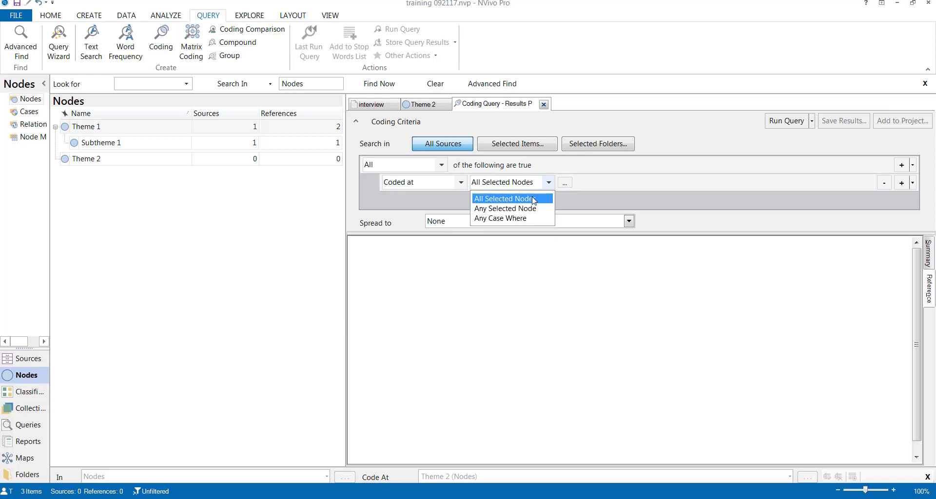
{"action": "left_click", "coordinate": [533, 200]}
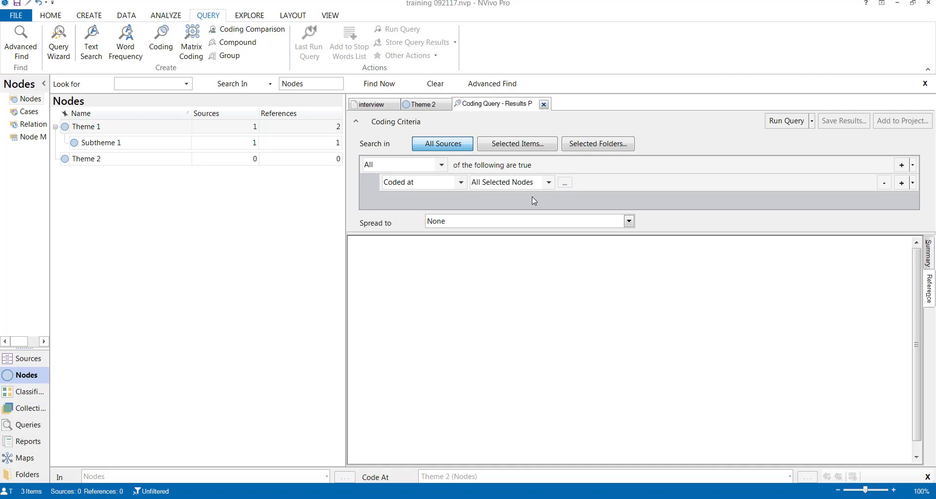
{"action": "left_click", "coordinate": [565, 184]}
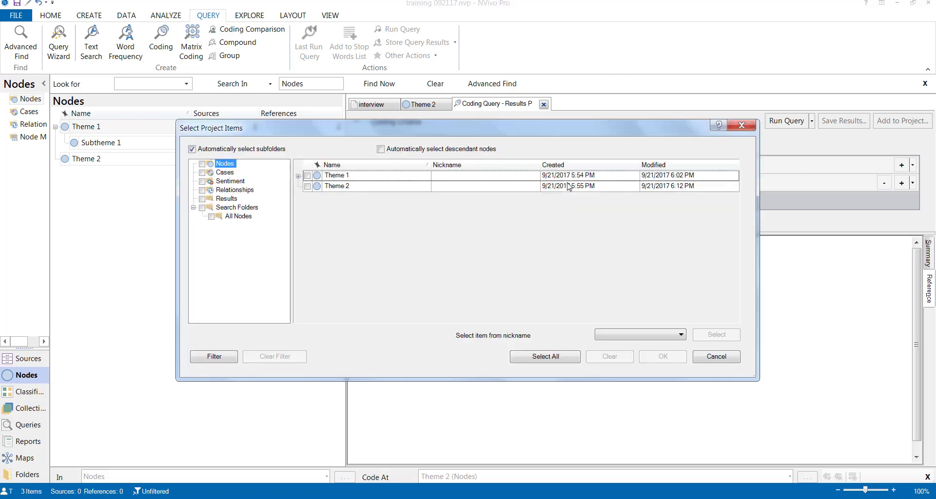
{"action": "left_click", "coordinate": [298, 177]}
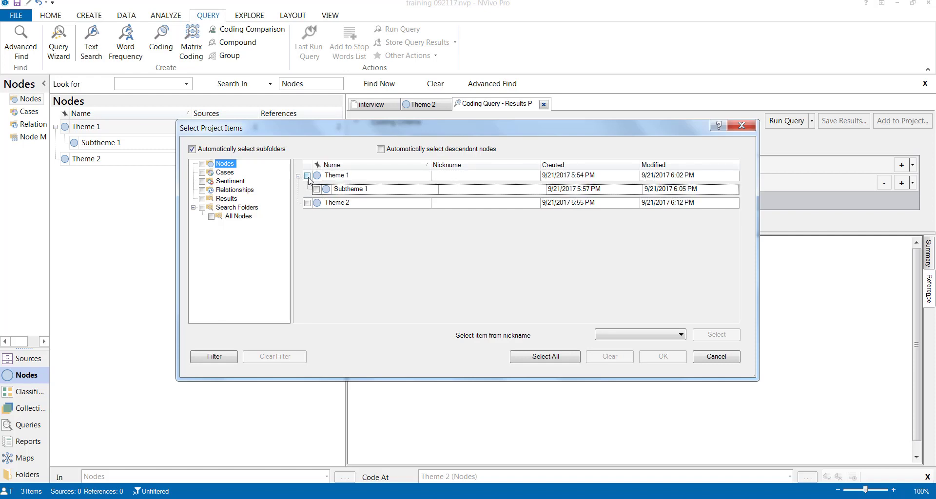
{"action": "left_click", "coordinate": [307, 176]}
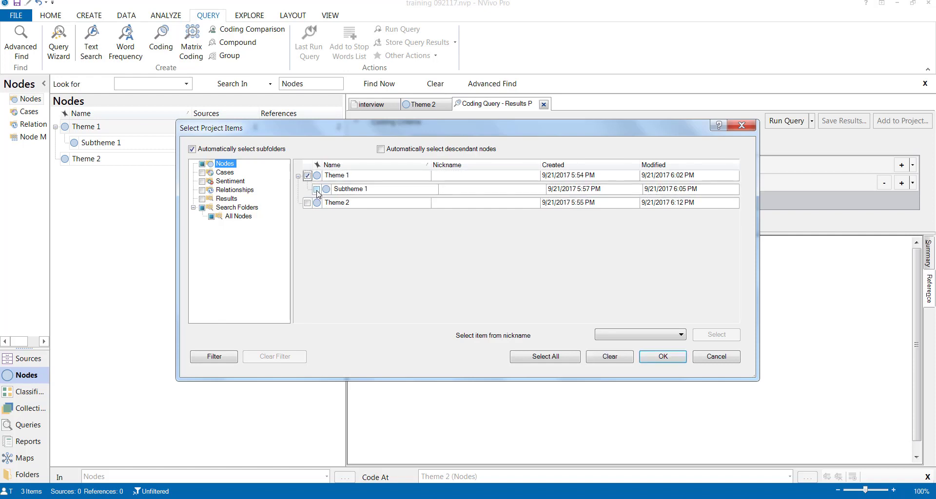
{"action": "left_click", "coordinate": [317, 189]}
{"action": "left_click", "coordinate": [298, 177]}
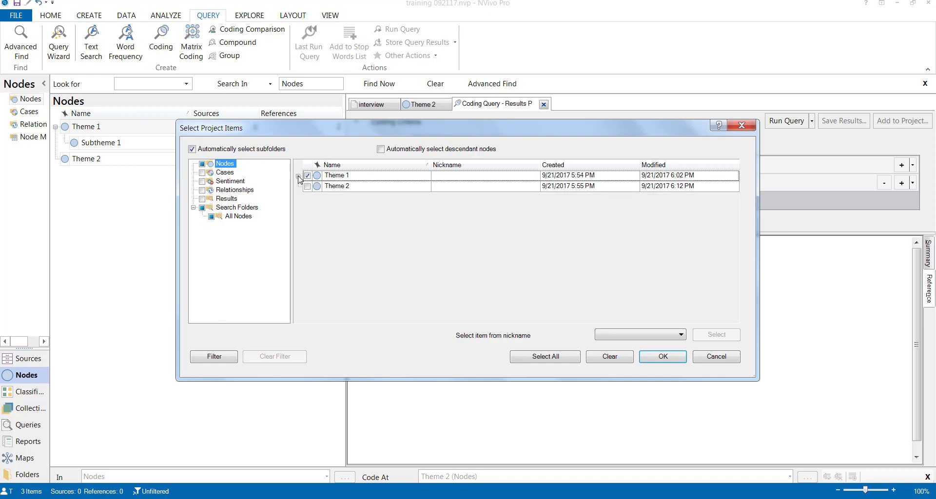
{"action": "left_click", "coordinate": [298, 176]}
{"action": "left_click", "coordinate": [307, 176]}
{"action": "left_click", "coordinate": [316, 189]}
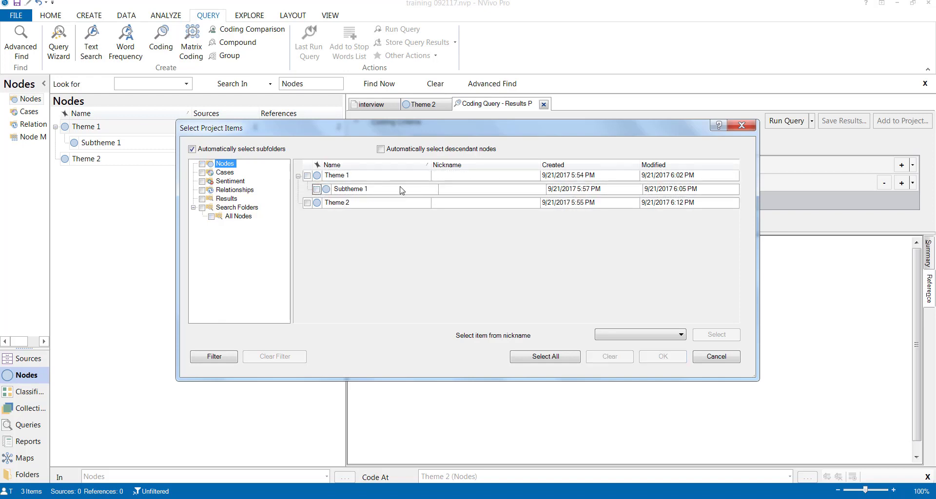
{"action": "left_click", "coordinate": [383, 150]}
{"action": "left_click", "coordinate": [307, 176]}
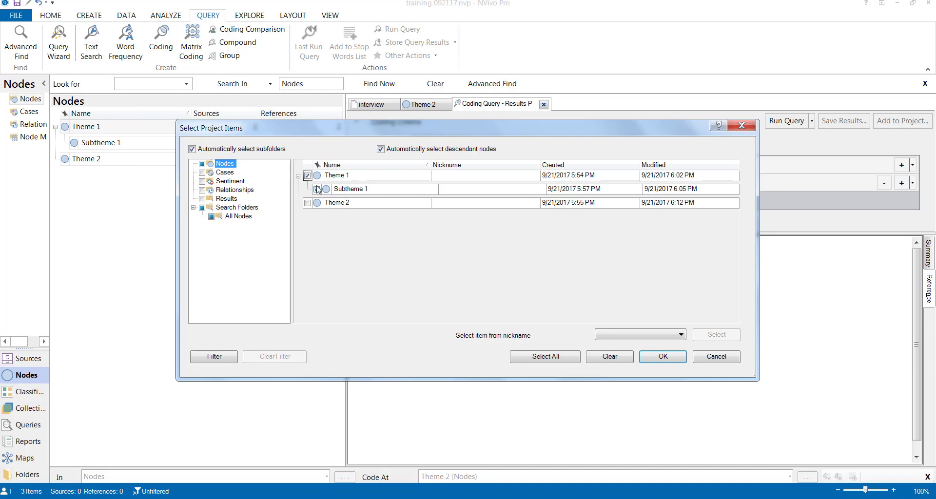
{"action": "left_click", "coordinate": [308, 176]}
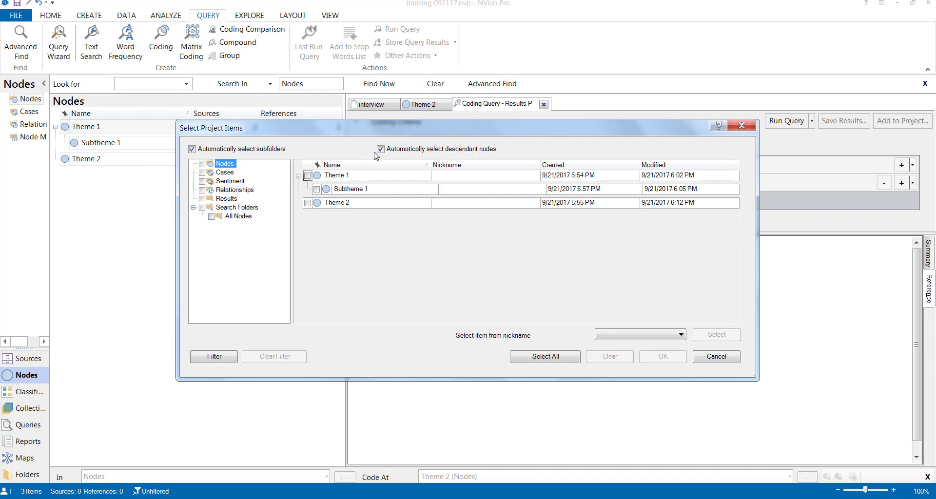
{"action": "left_click", "coordinate": [381, 149]}
{"action": "left_click", "coordinate": [307, 175]}
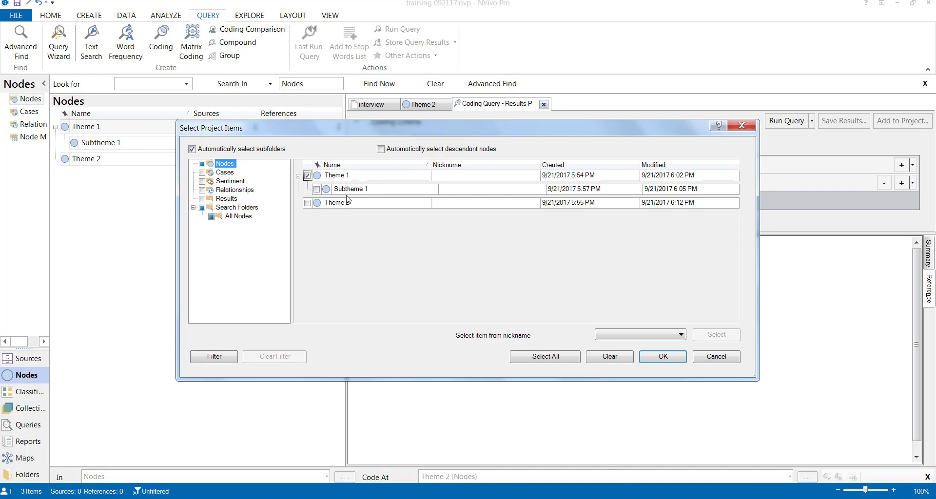
{"action": "left_click", "coordinate": [308, 176]}
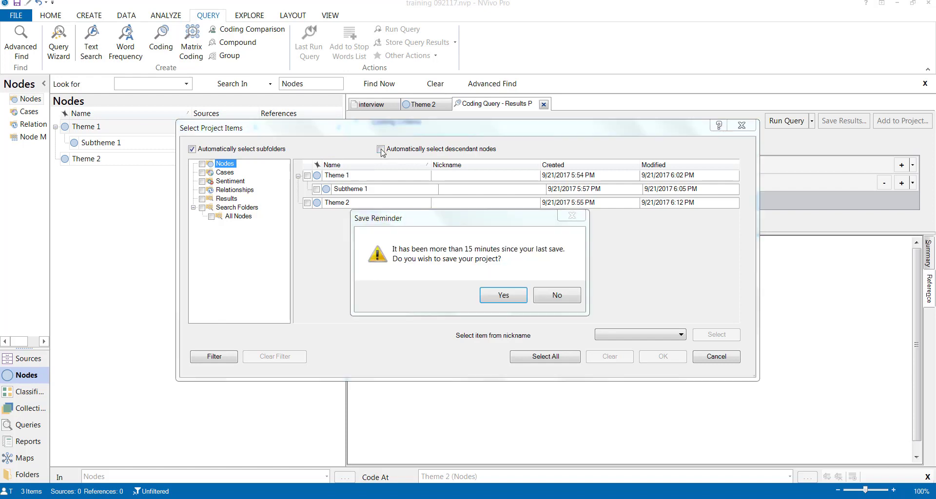
Step: Save the project when the save reminder asks
{"action": "left_click", "coordinate": [505, 296]}
{"action": "left_click", "coordinate": [513, 295]}
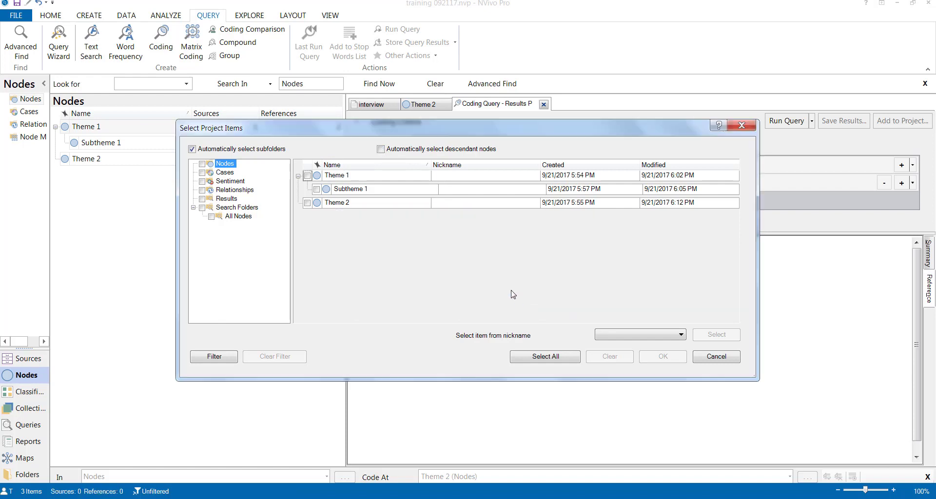
{"action": "left_click", "coordinate": [389, 145]}
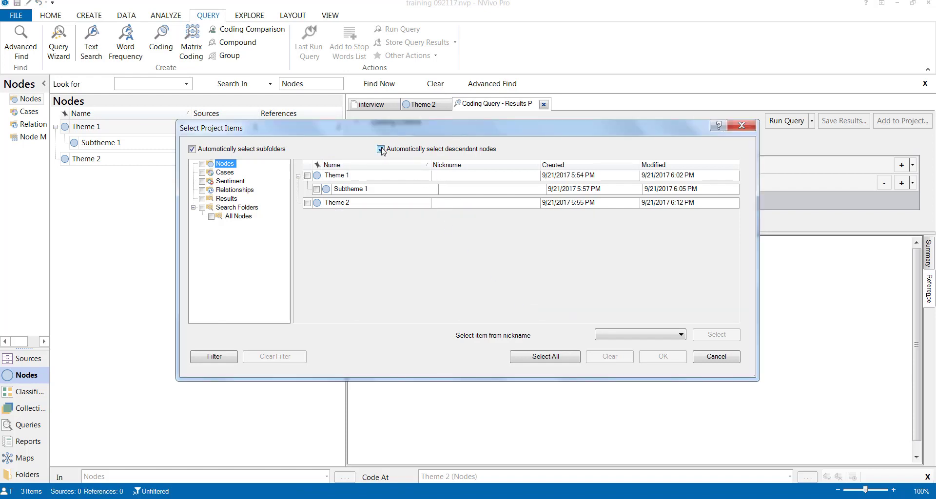
{"action": "left_click", "coordinate": [307, 176]}
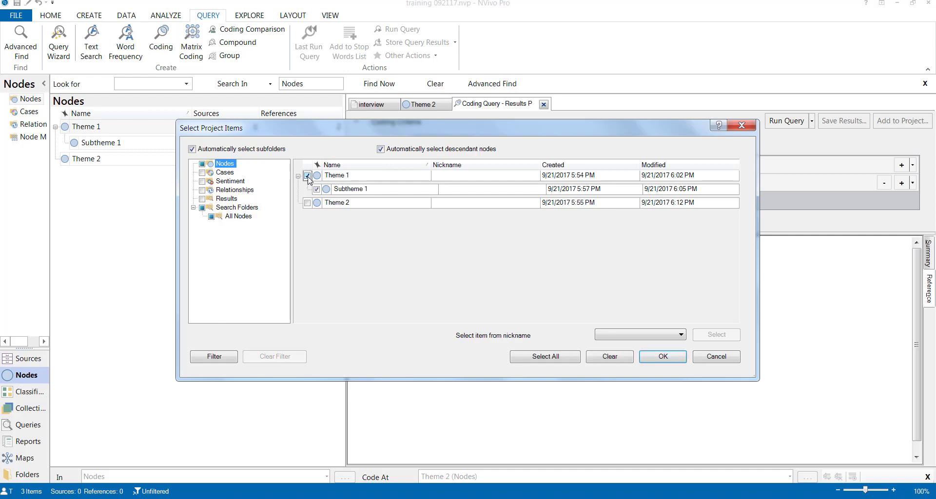
{"action": "left_click", "coordinate": [307, 177]}
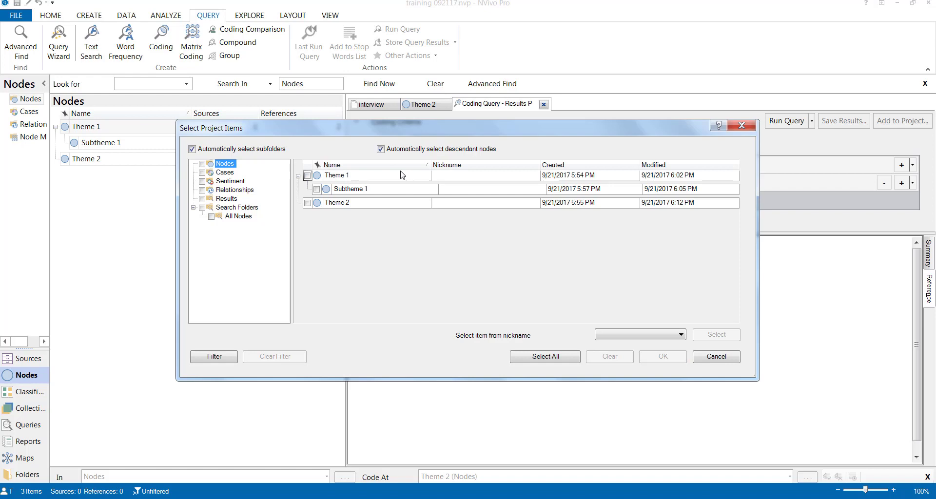
{"action": "left_click", "coordinate": [381, 150]}
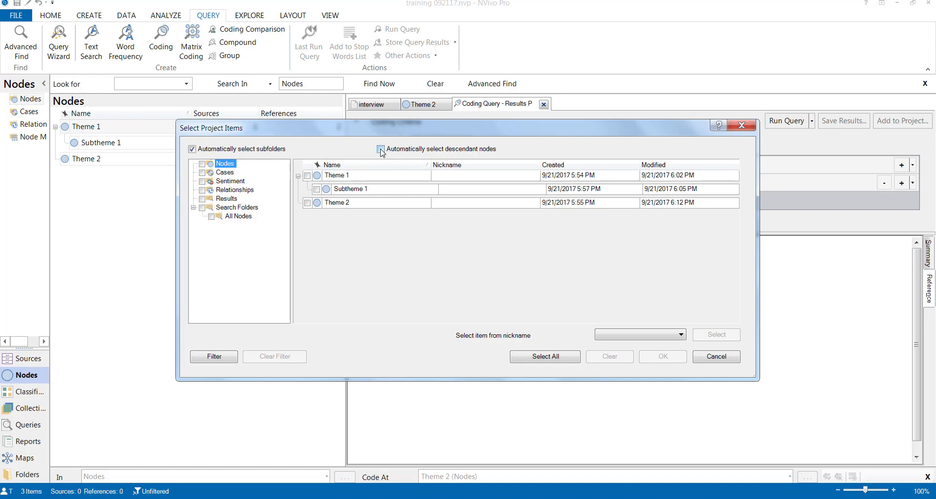
Step: Choose Theme 1 and Subtheme 1 as the nodes for the coding query criterion
{"action": "left_click", "coordinate": [307, 177]}
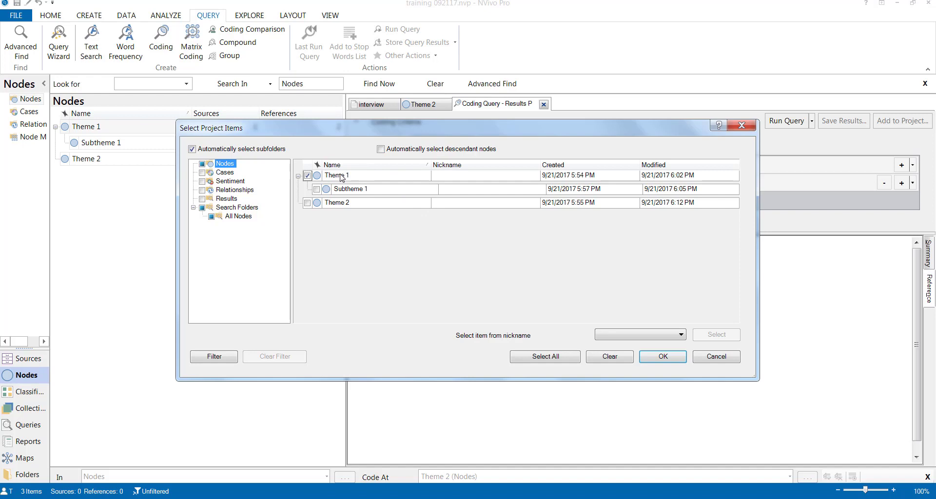
{"action": "left_click", "coordinate": [317, 189]}
{"action": "left_click", "coordinate": [681, 357]}
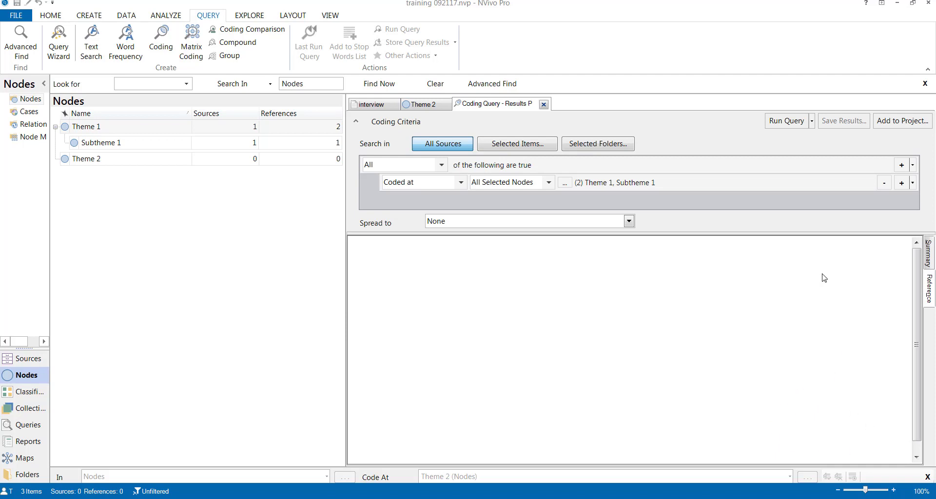
Step: Run the coding query for passages coded at all selected nodes, and highlight the passage in the results
{"action": "left_click", "coordinate": [796, 124]}
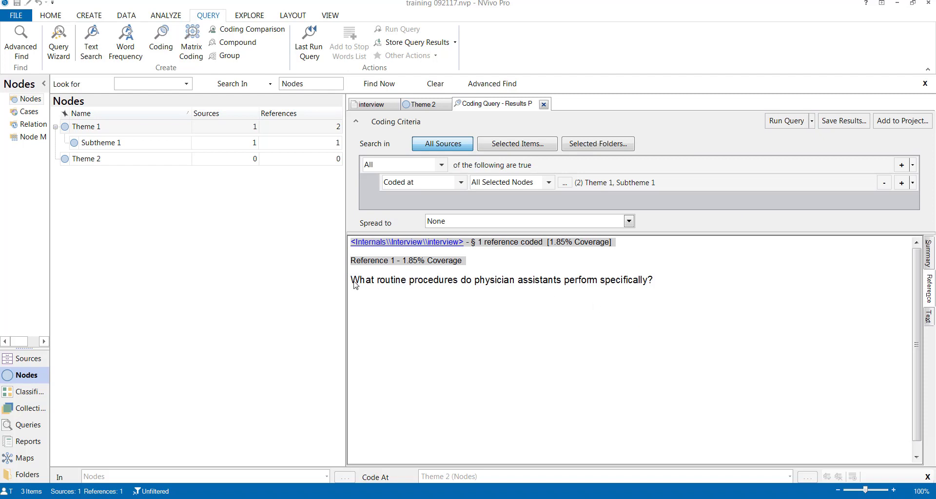
{"action": "left_click_drag", "start_coordinate": [351, 280], "coordinate": [658, 281]}
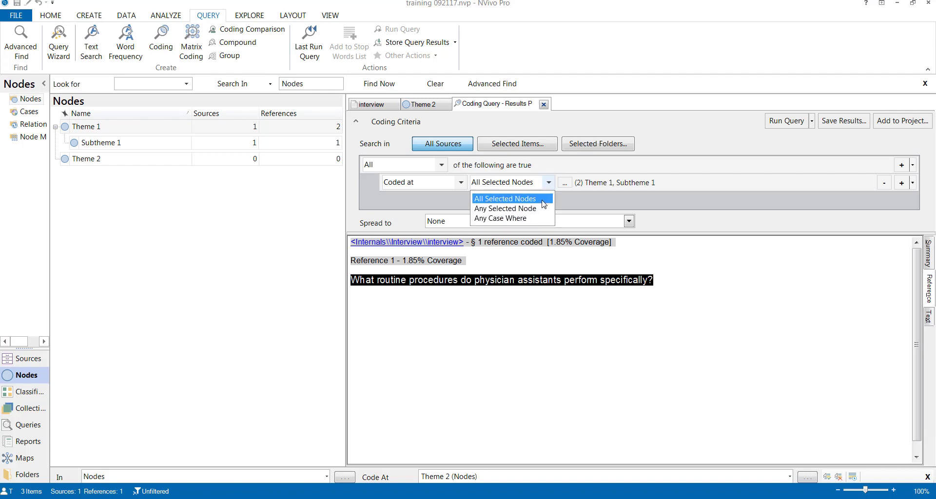
Step: Change the coding criterion to Any Selected Node for Theme 1 and Subtheme 1, and run the query again
{"action": "left_click", "coordinate": [540, 207]}
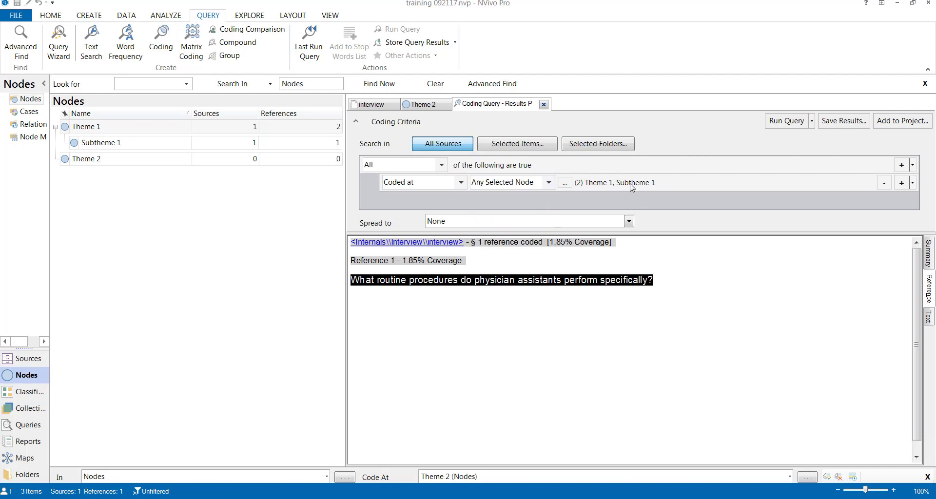
{"action": "left_click", "coordinate": [793, 122]}
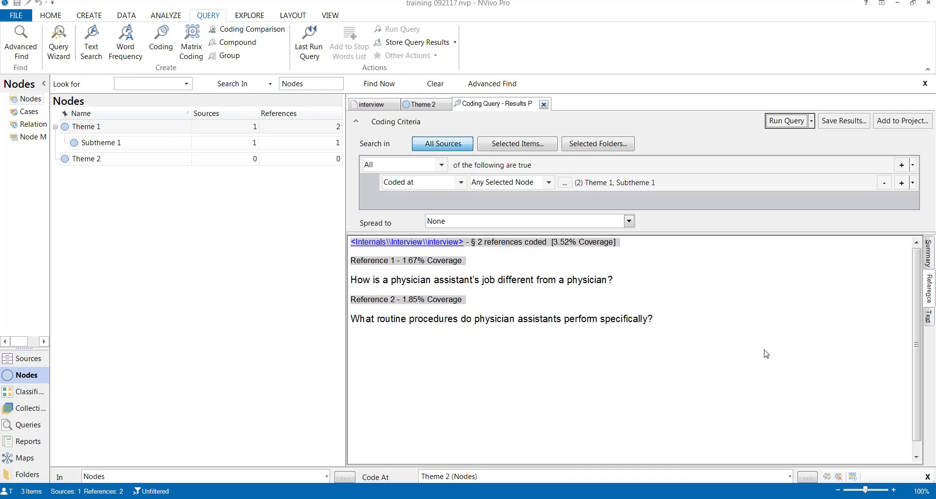
{"action": "left_click", "coordinate": [628, 365]}
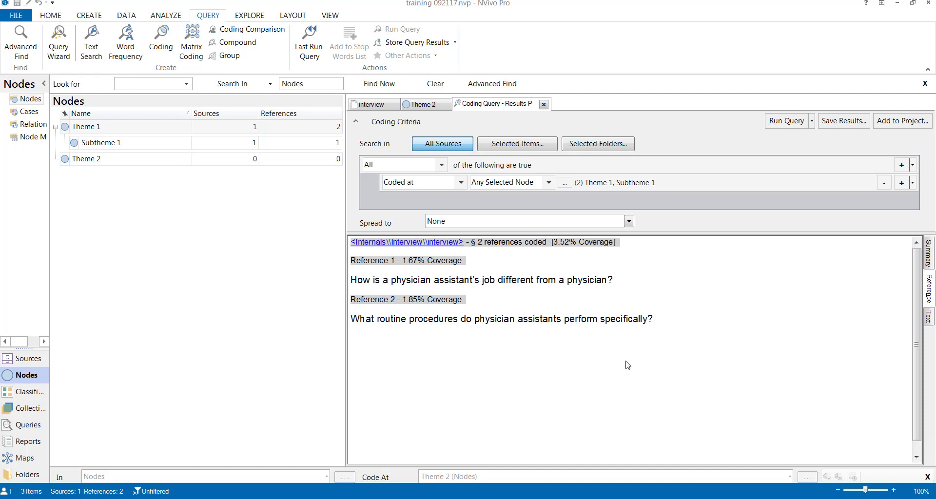
Step: Export the query results in Reference View as Coding Query - Results Preview.docx, with Open on Export enabled
{"action": "right_click", "coordinate": [690, 299]}
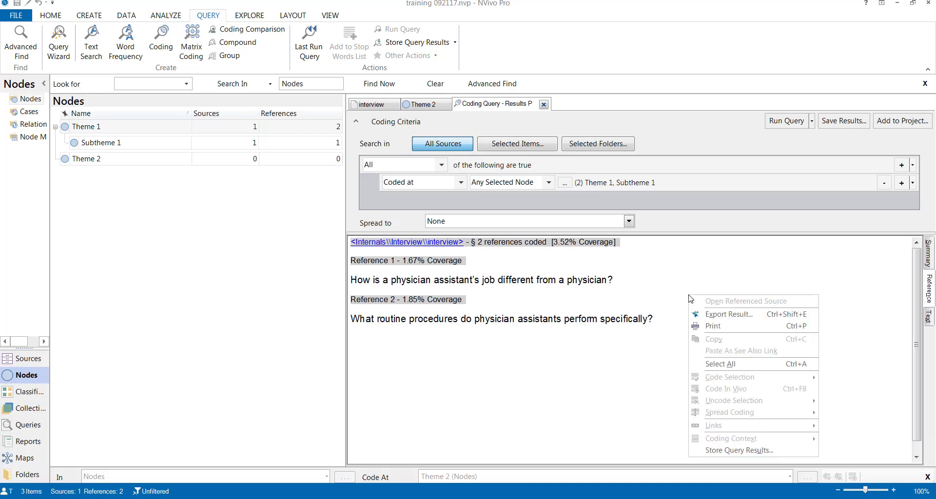
{"action": "left_click", "coordinate": [717, 316]}
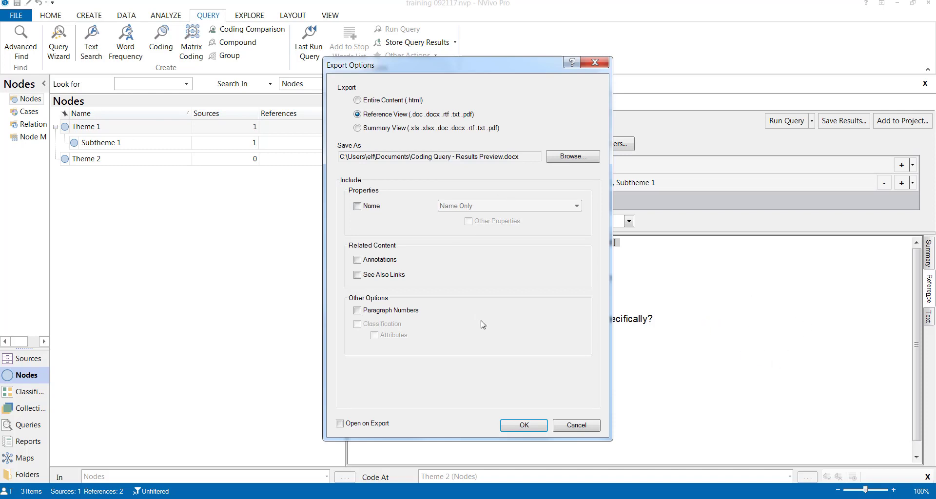
{"action": "left_click", "coordinate": [340, 423]}
{"action": "left_click", "coordinate": [510, 425]}
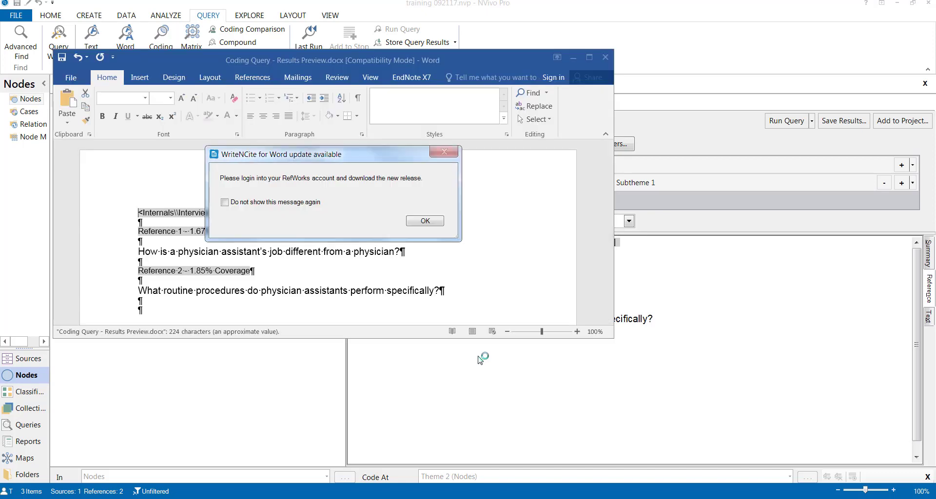
Step: Dismiss the Word add-in update notice, view the exported results document at full size, and return to NVivo
{"action": "left_click", "coordinate": [425, 221]}
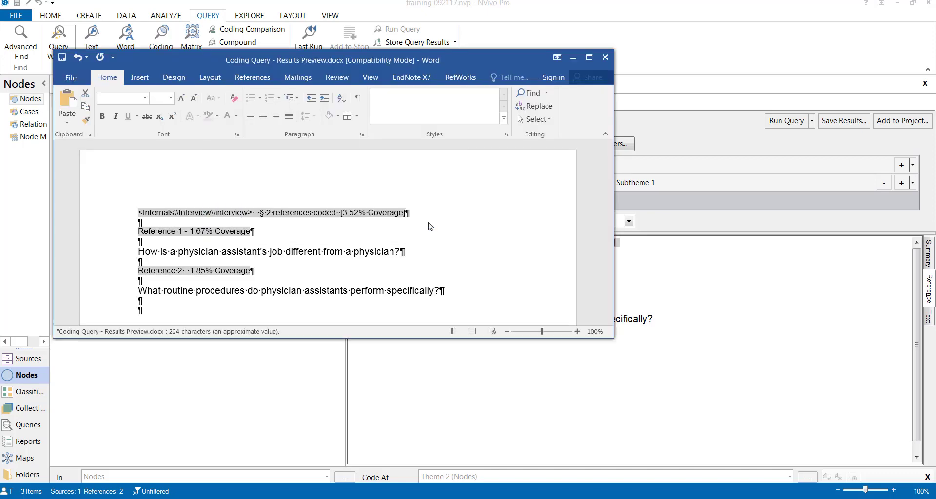
{"action": "left_click", "coordinate": [590, 58]}
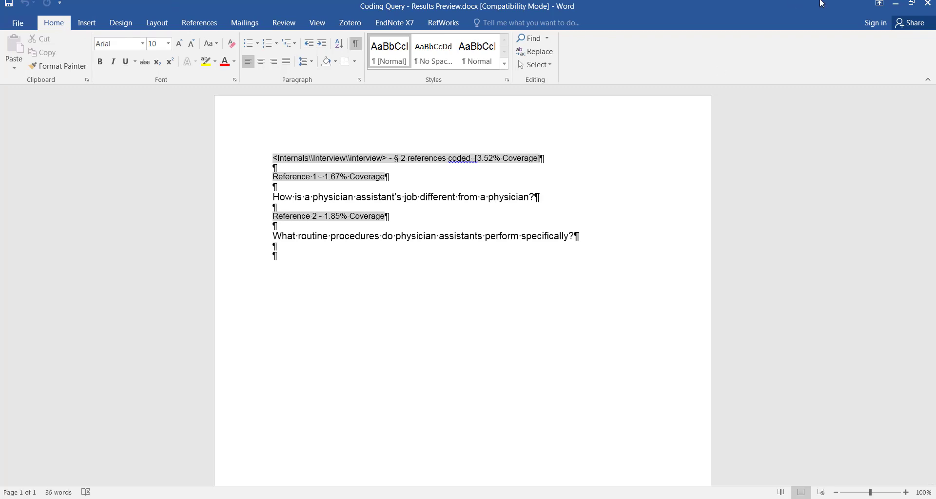
{"action": "left_click", "coordinate": [896, 4]}
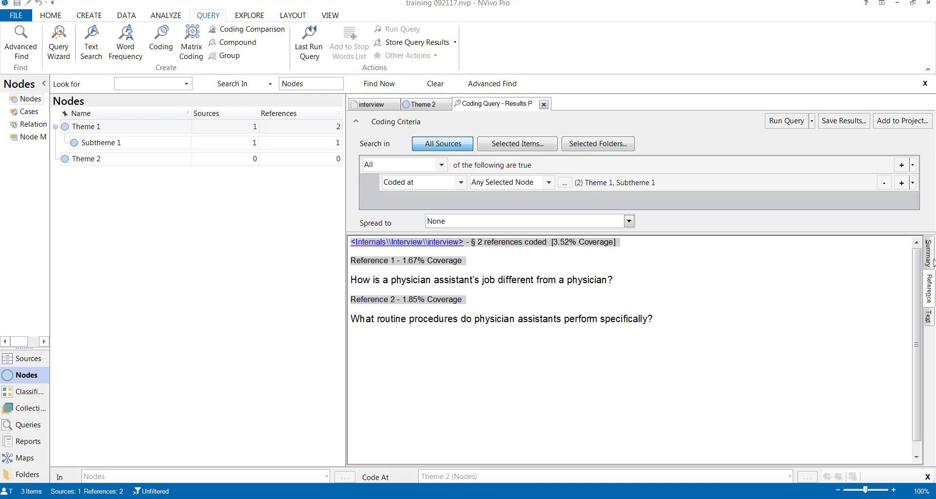
Step: View the coding query results by text source, open the interview from them, and return to the results' reference view
{"action": "left_click", "coordinate": [929, 318]}
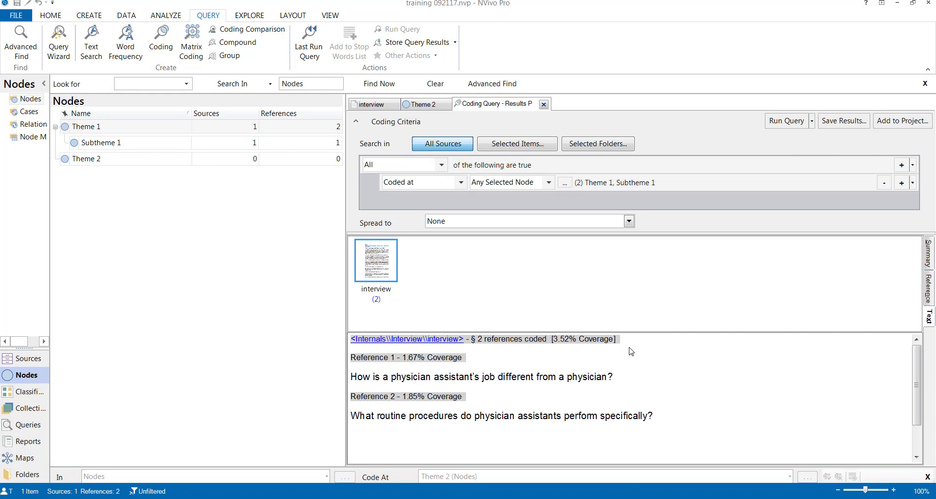
{"action": "double_click", "coordinate": [382, 263]}
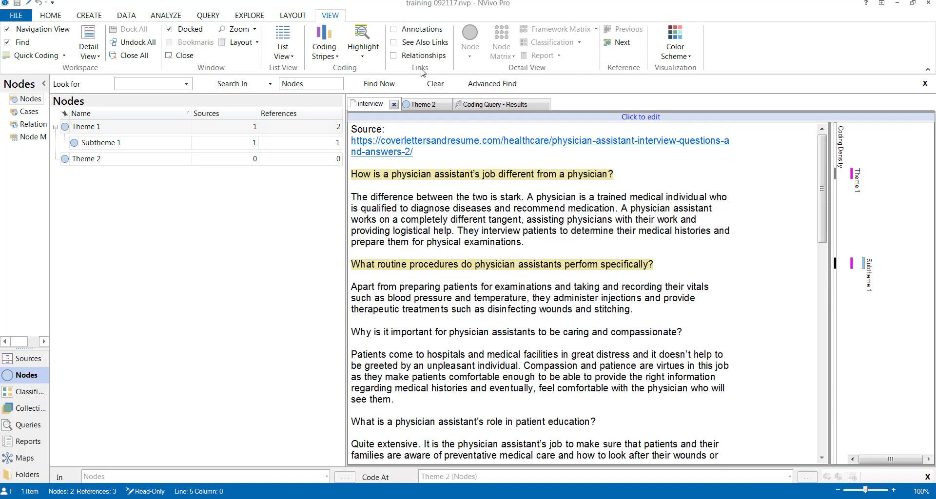
{"action": "left_click", "coordinate": [485, 105]}
{"action": "left_click", "coordinate": [929, 289]}
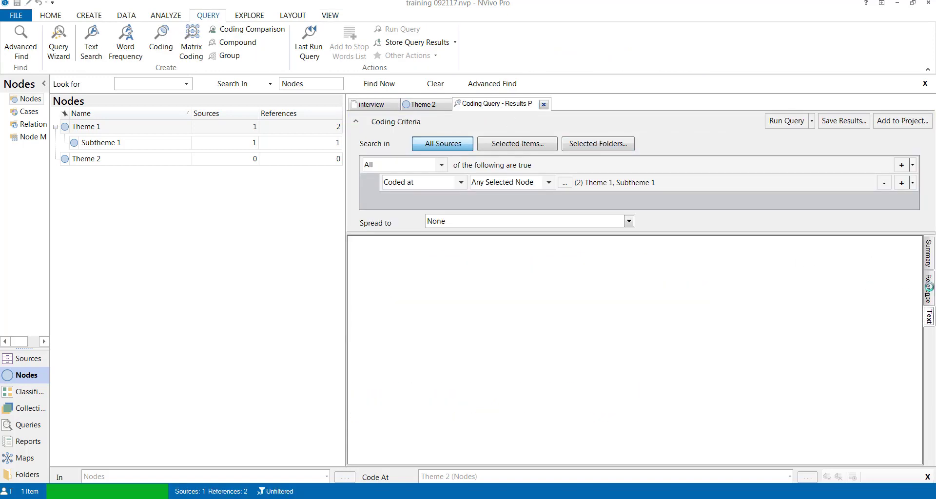
{"action": "left_click", "coordinate": [371, 104]}
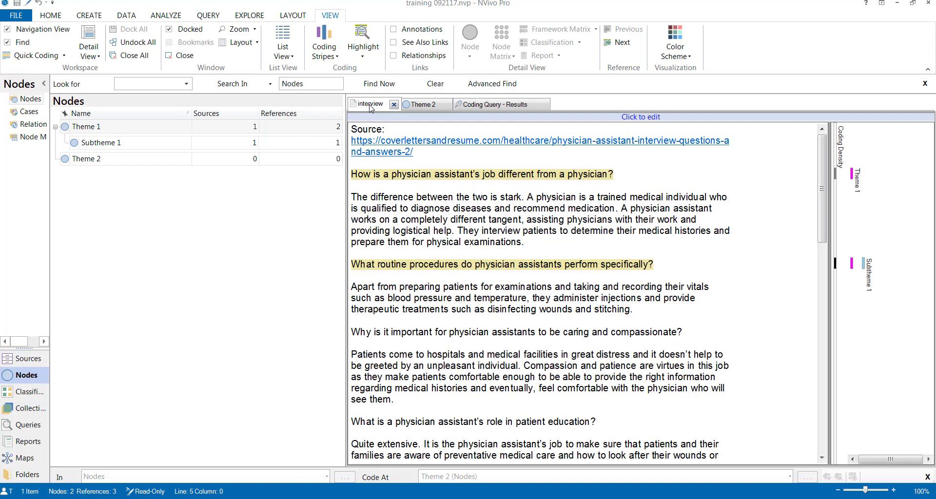
{"action": "left_click", "coordinate": [483, 105]}
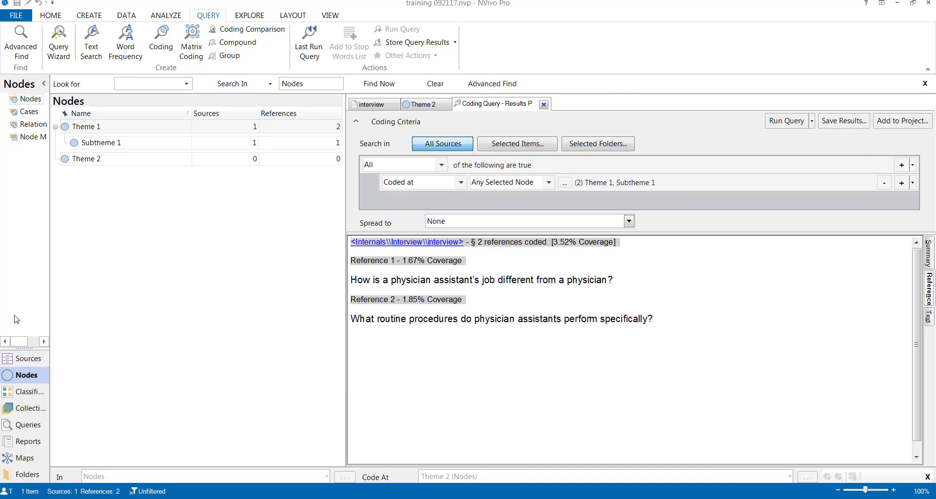
Step: Open the image PDF source from the Lit folder under Internals
{"action": "left_click", "coordinate": [38, 365]}
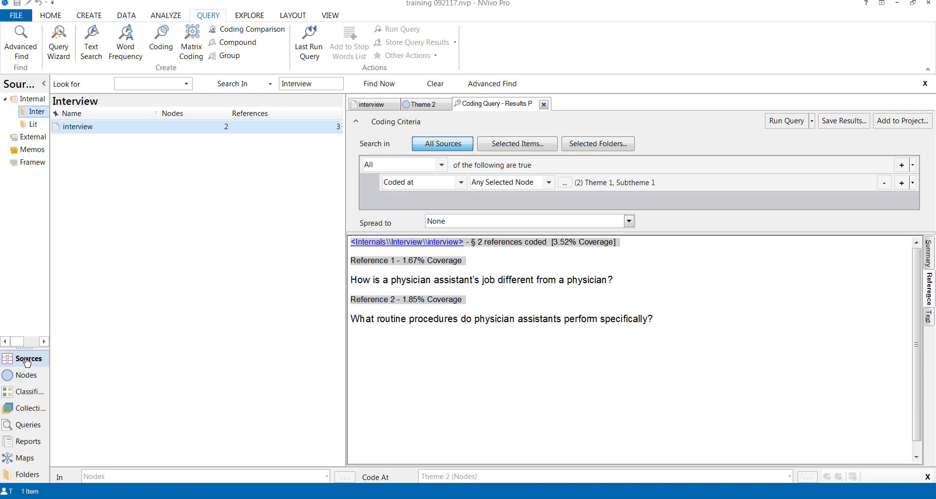
{"action": "left_click", "coordinate": [31, 124]}
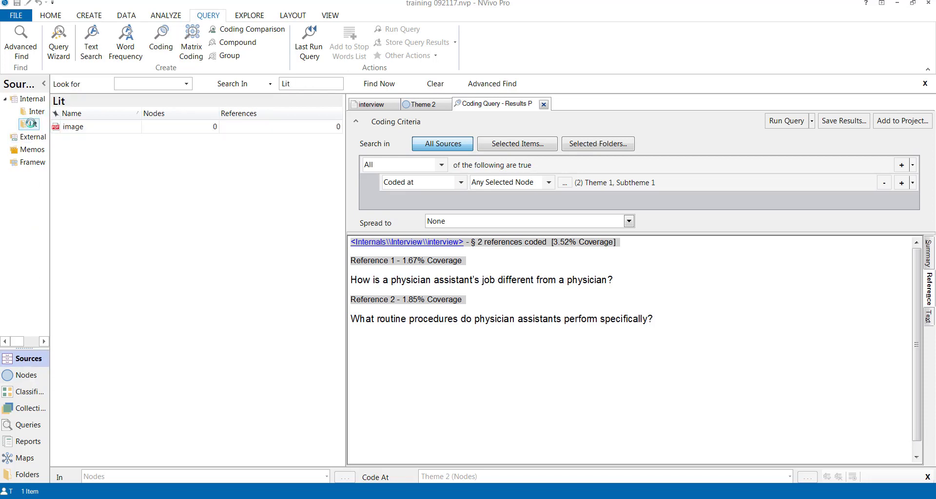
{"action": "left_click", "coordinate": [73, 127]}
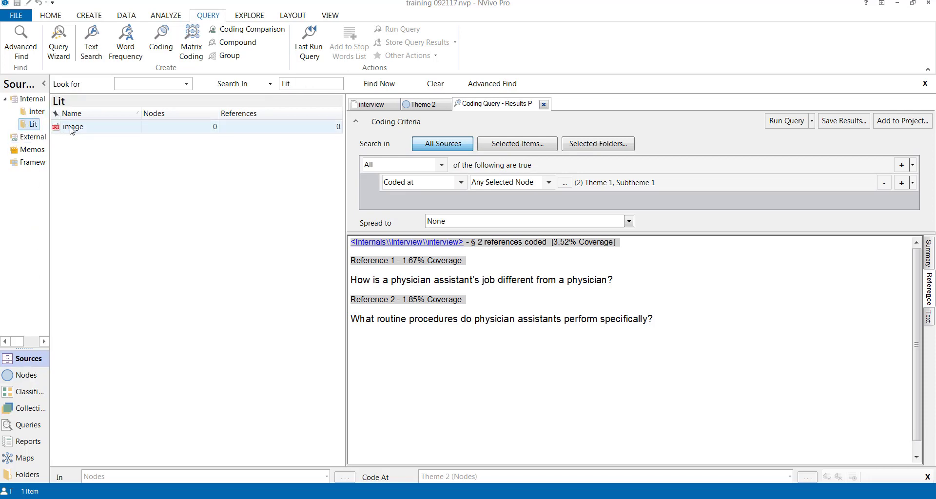
{"action": "double_click", "coordinate": [97, 132]}
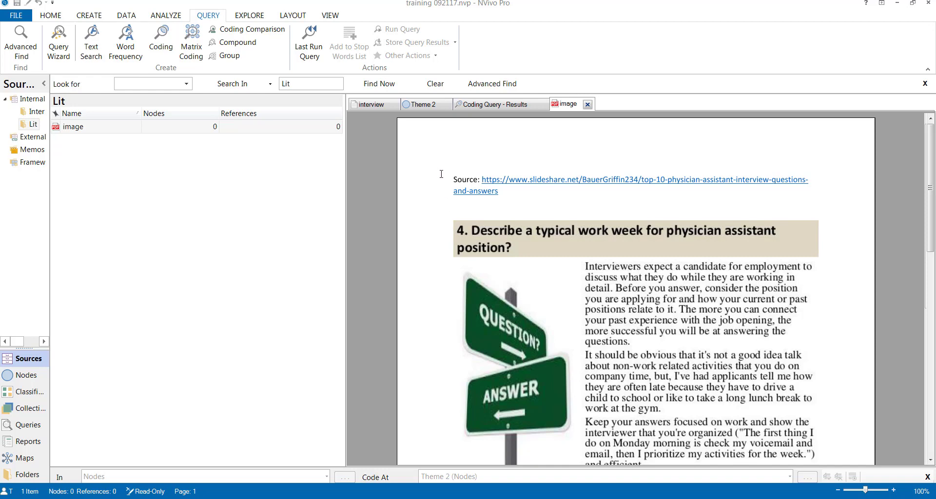
Step: Try text selection on the PDF's source line, and switch the PDF selection mode to Region
{"action": "left_click_drag", "start_coordinate": [442, 174], "coordinate": [564, 210]}
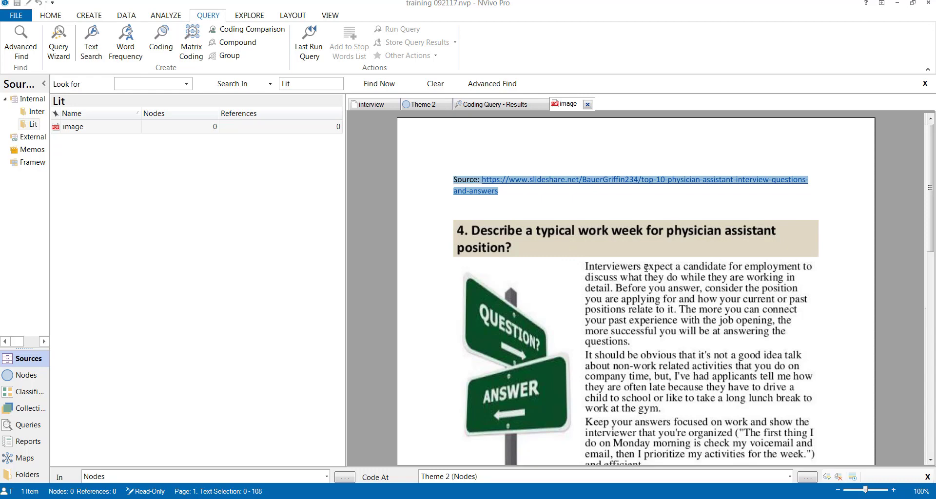
{"action": "left_click", "coordinate": [611, 266]}
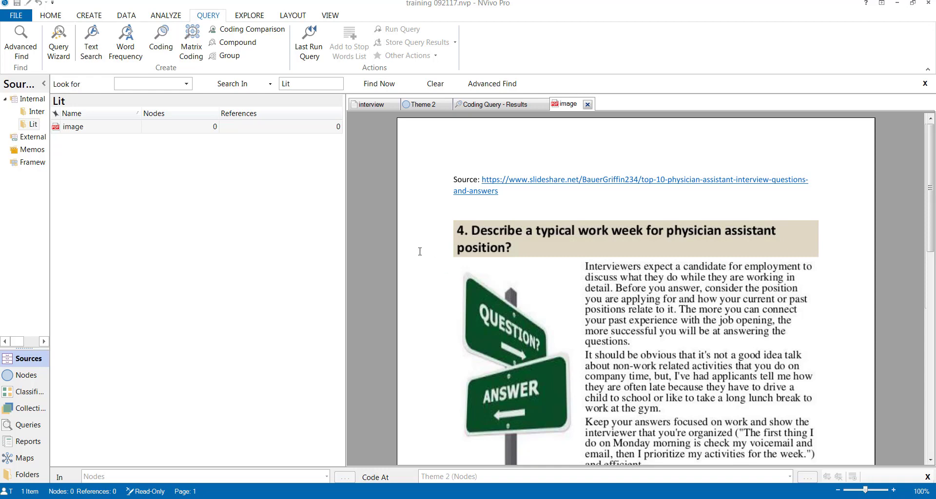
{"action": "left_click", "coordinate": [51, 16]}
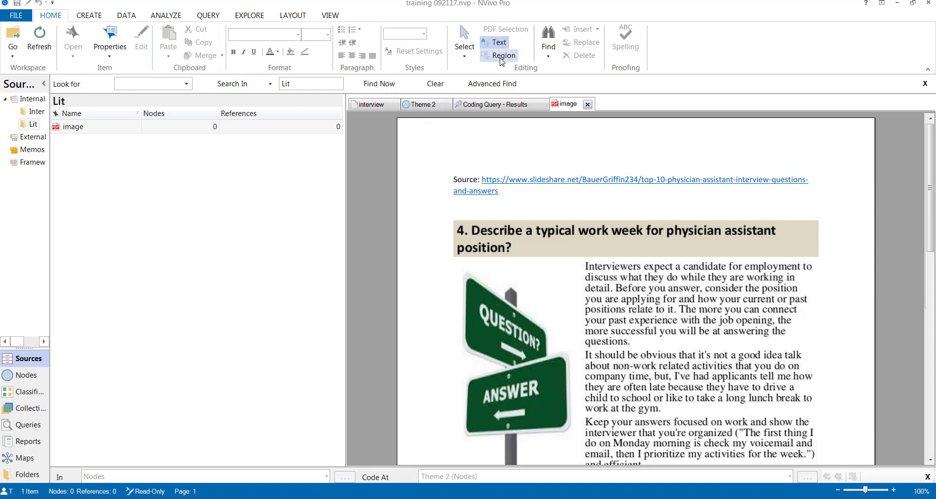
{"action": "left_click", "coordinate": [501, 57]}
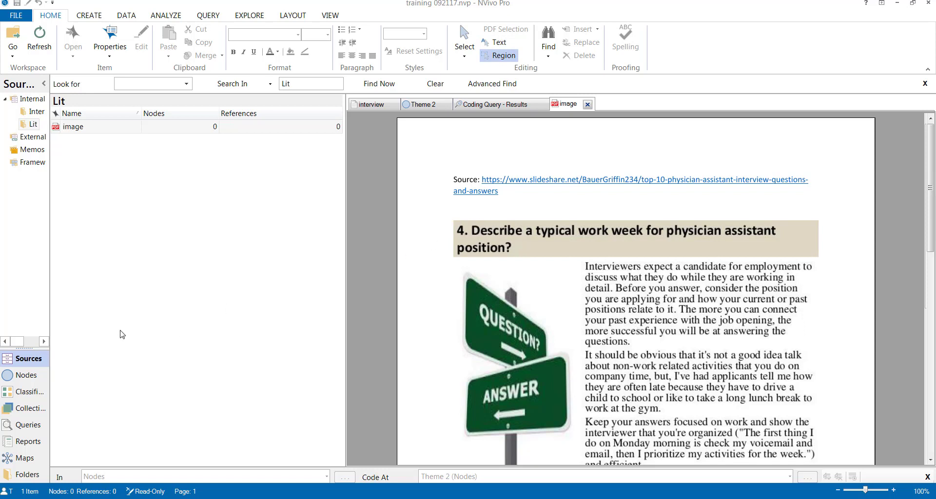
Step: Select the region around the question 4 heading in the PDF and code it at Theme 2
{"action": "left_click", "coordinate": [22, 376]}
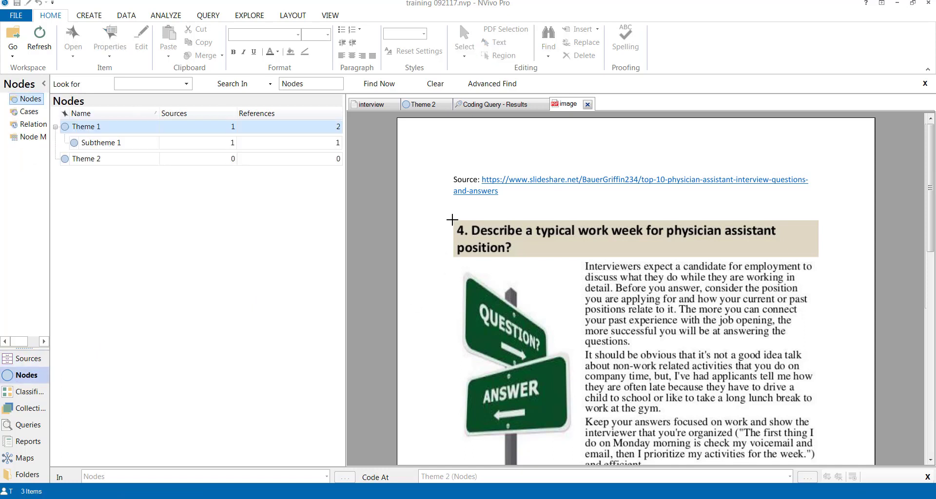
{"action": "left_click_drag", "start_coordinate": [451, 220], "coordinate": [819, 257]}
{"action": "left_click_drag", "start_coordinate": [730, 242], "coordinate": [254, 151]}
{"action": "left_click_drag", "start_coordinate": [152, 161], "coordinate": [152, 161]}
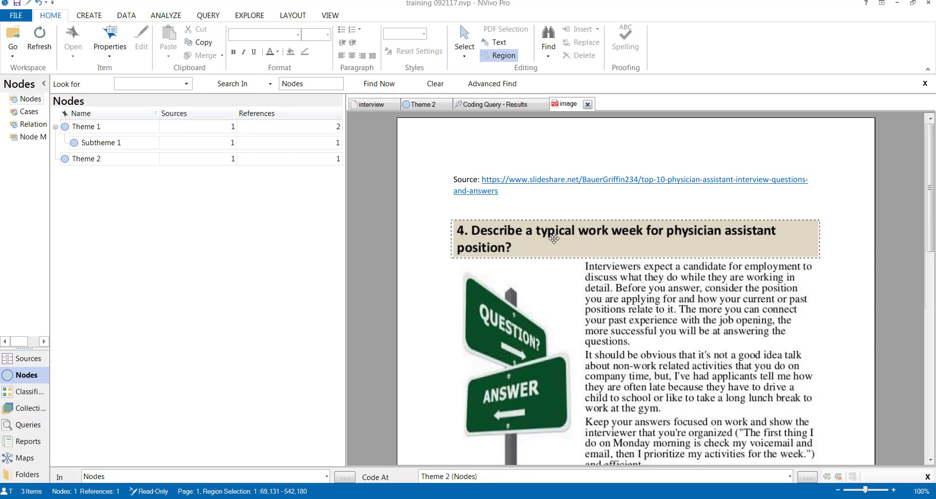
{"action": "right_click", "coordinate": [554, 238]}
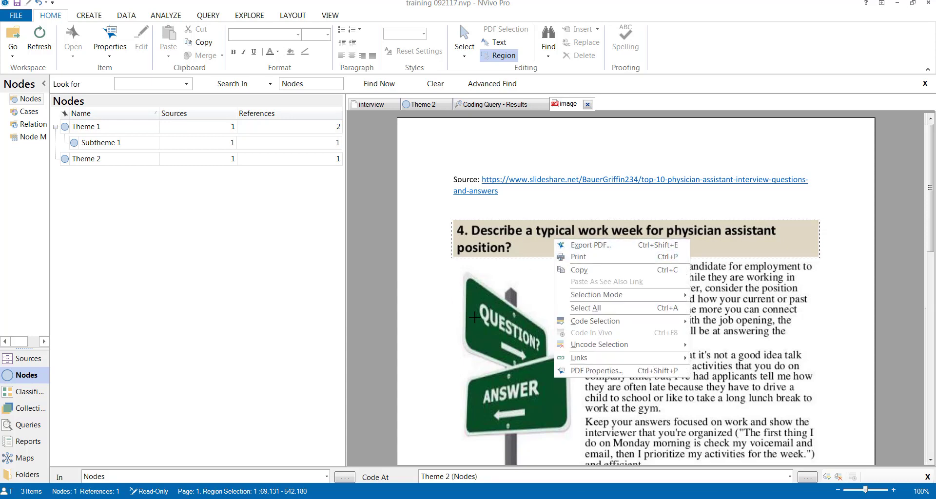
{"action": "left_click", "coordinate": [467, 264]}
{"action": "left_click_drag", "start_coordinate": [453, 219], "coordinate": [820, 257]}
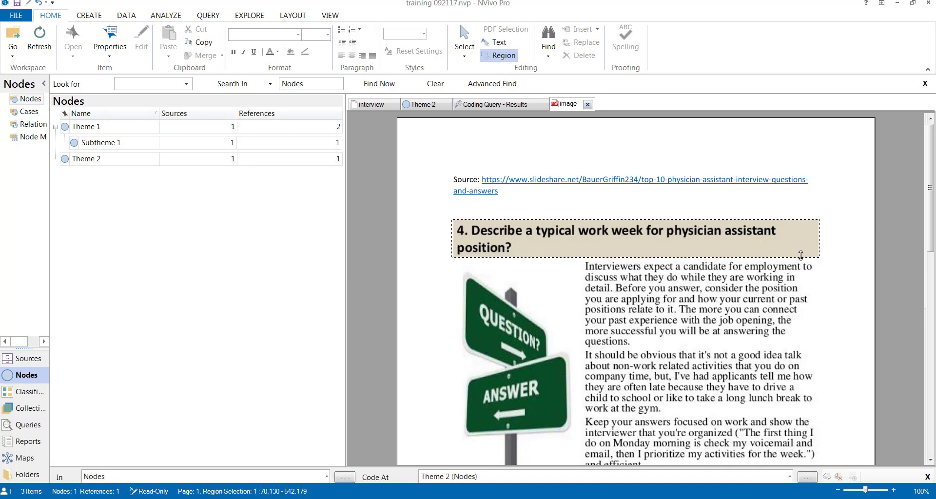
{"action": "left_click_drag", "start_coordinate": [743, 243], "coordinate": [512, 212]}
{"action": "left_click", "coordinate": [512, 213]}
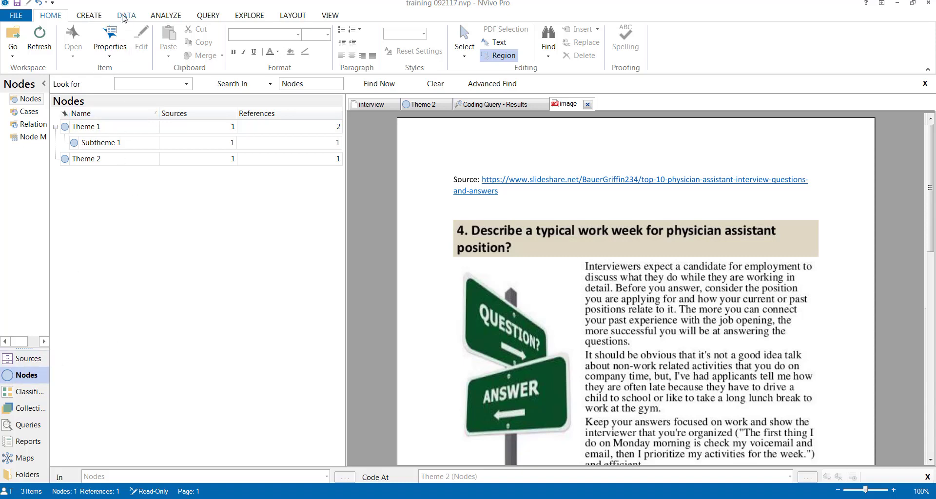
Step: Create a text search query for "training" in all sources, matching with stemmed words, and run it
{"action": "left_click", "coordinate": [210, 18]}
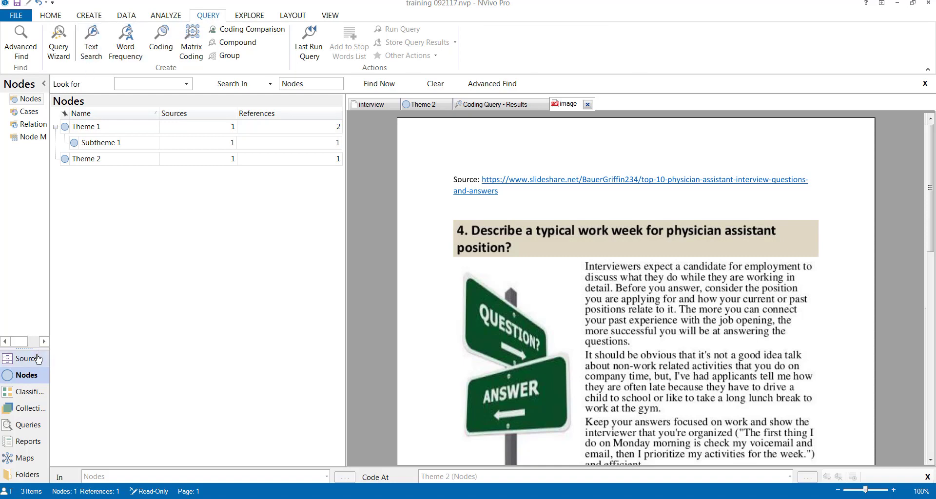
{"action": "left_click", "coordinate": [370, 105]}
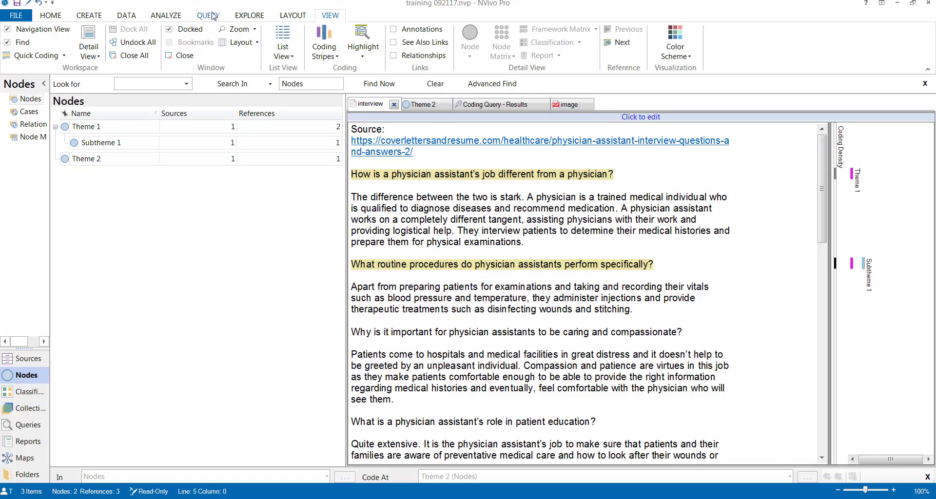
{"action": "left_click", "coordinate": [211, 15]}
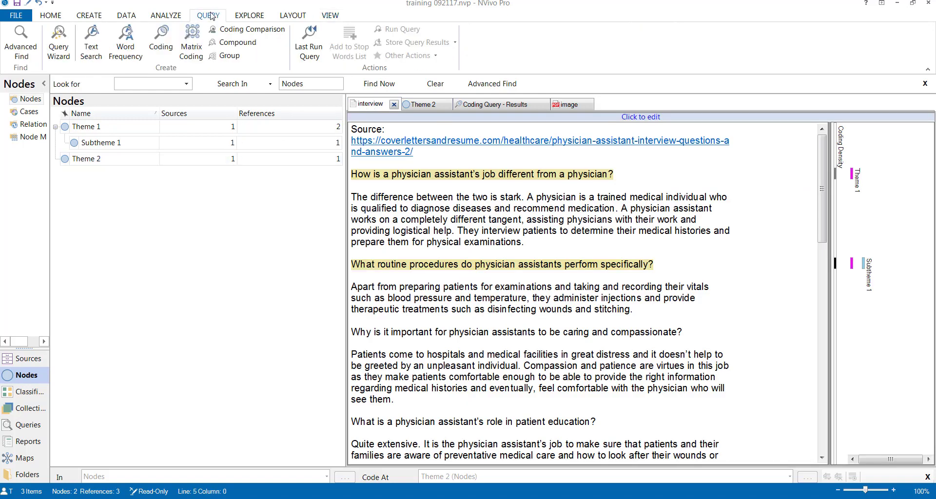
{"action": "left_click", "coordinate": [92, 39]}
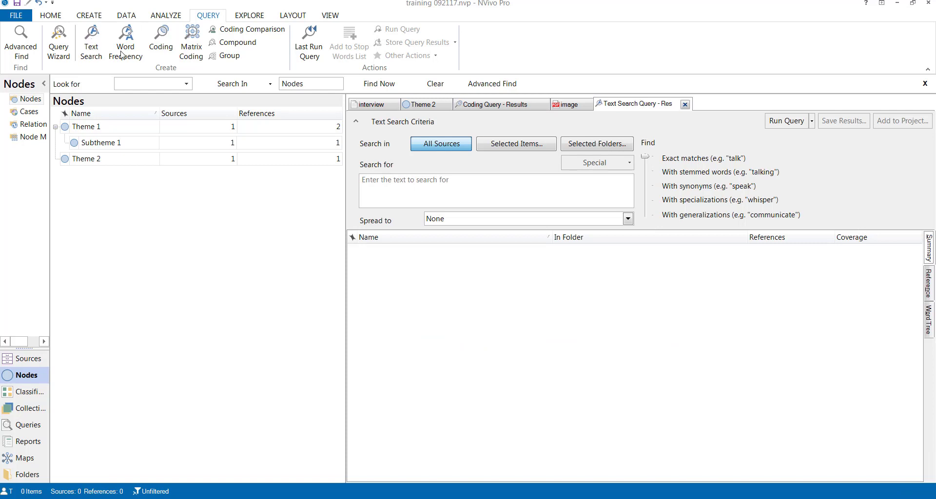
{"action": "left_click", "coordinate": [456, 186]}
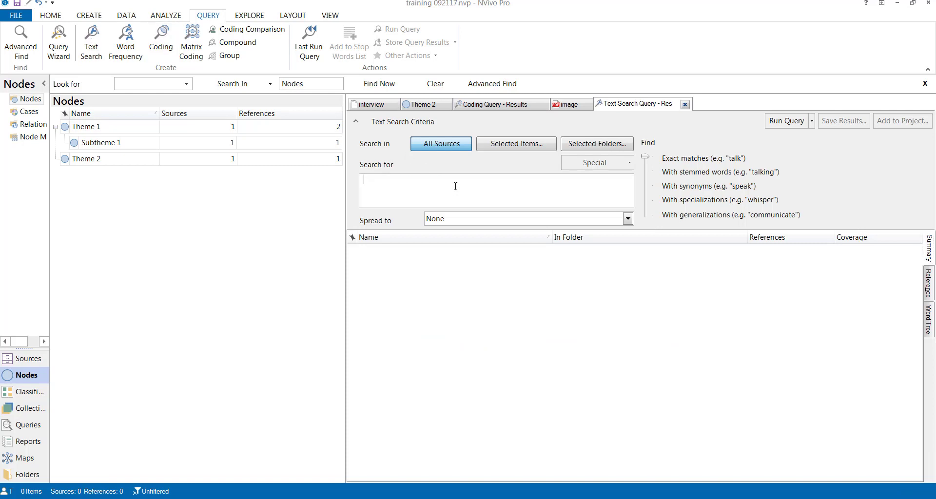
{"action": "type", "text": "training"}
{"action": "left_click", "coordinate": [652, 181]}
{"action": "left_click", "coordinate": [786, 122]}
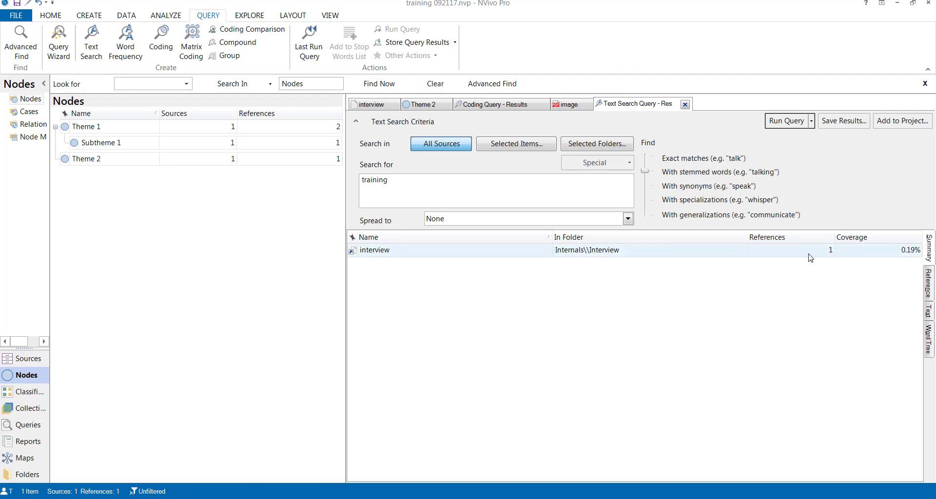
Step: View the matched references of the "training" text search and rerun the query on all sources
{"action": "left_click", "coordinate": [929, 286]}
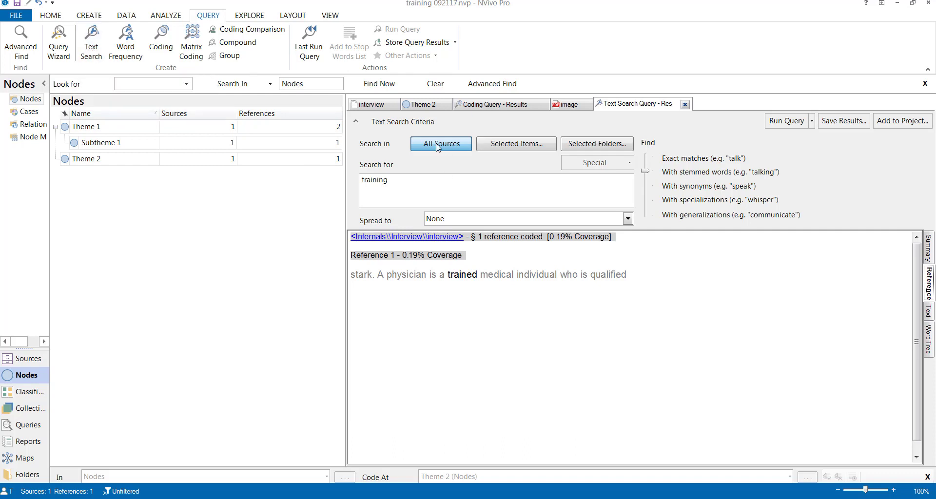
{"action": "left_click", "coordinate": [409, 184]}
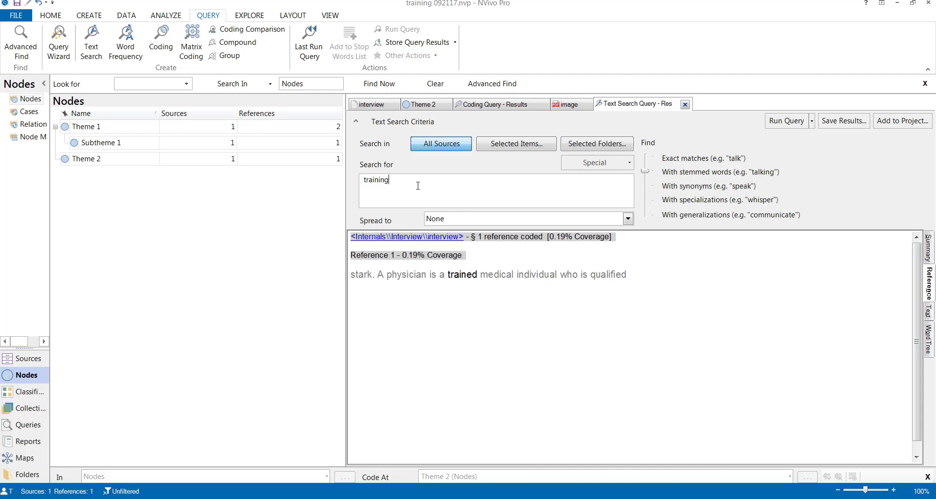
{"action": "left_click", "coordinate": [786, 121]}
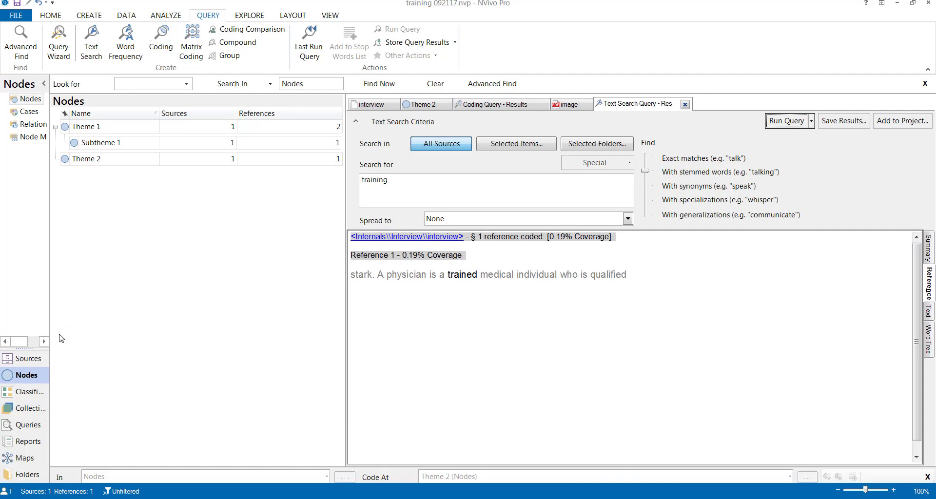
Step: Return to the image PDF, then open the Theme 2 node and show its coded region in the PDF view
{"action": "left_click", "coordinate": [132, 162]}
{"action": "left_click", "coordinate": [567, 104]}
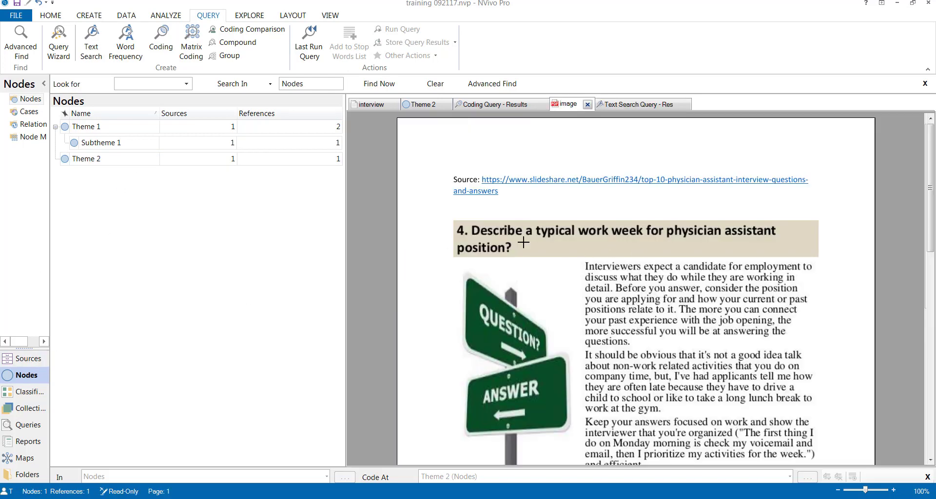
{"action": "double_click", "coordinate": [122, 162]}
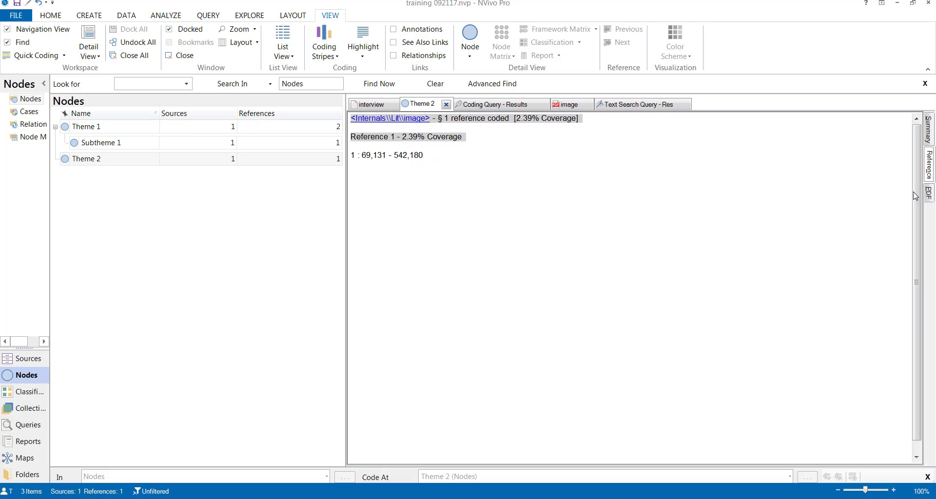
{"action": "left_click", "coordinate": [929, 193]}
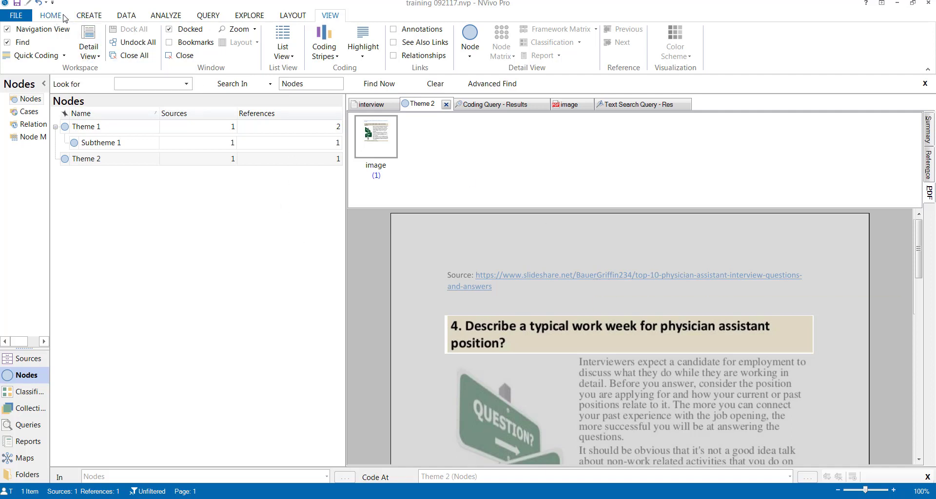
{"action": "left_click", "coordinate": [125, 17]}
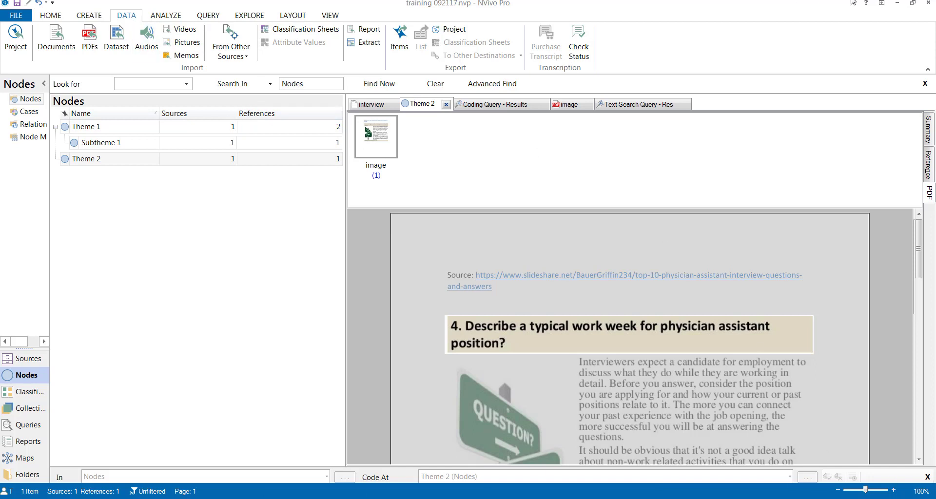
{"action": "left_click", "coordinate": [896, 4]}
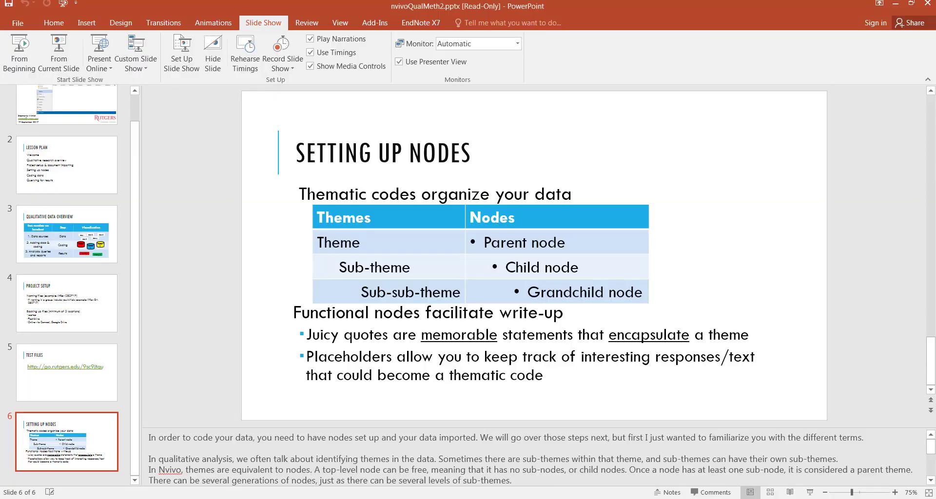
{"action": "left_click", "coordinate": [896, 4]}
{"action": "left_click", "coordinate": [502, 498]}
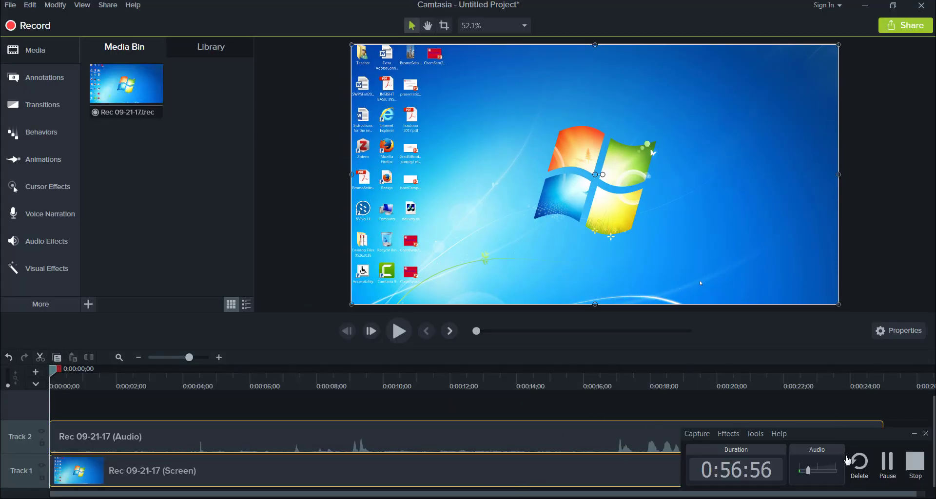